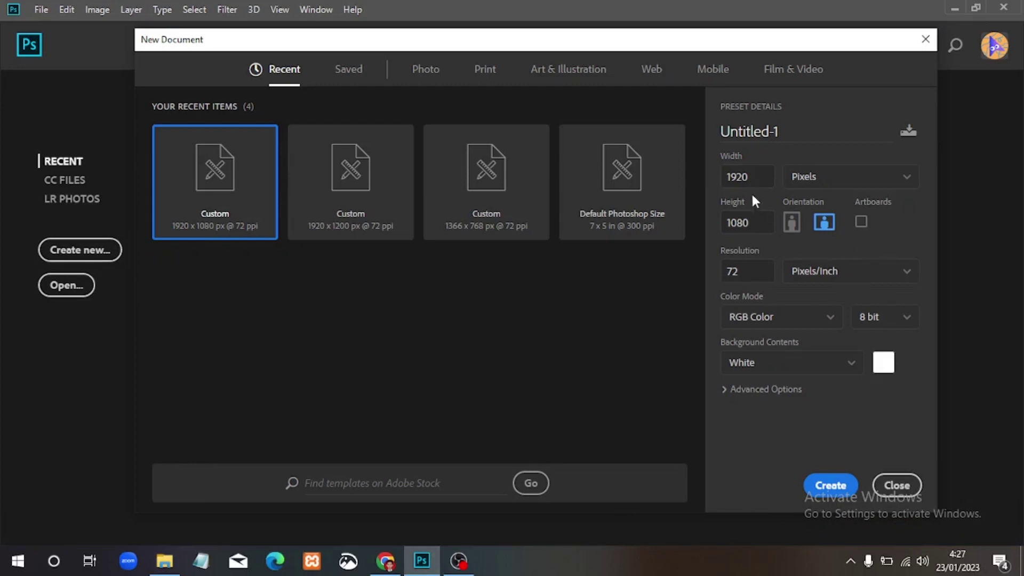
Create a 1920×1080 document and place the water image from Manipulation_01 as an embedded layer
left_click(759, 224)
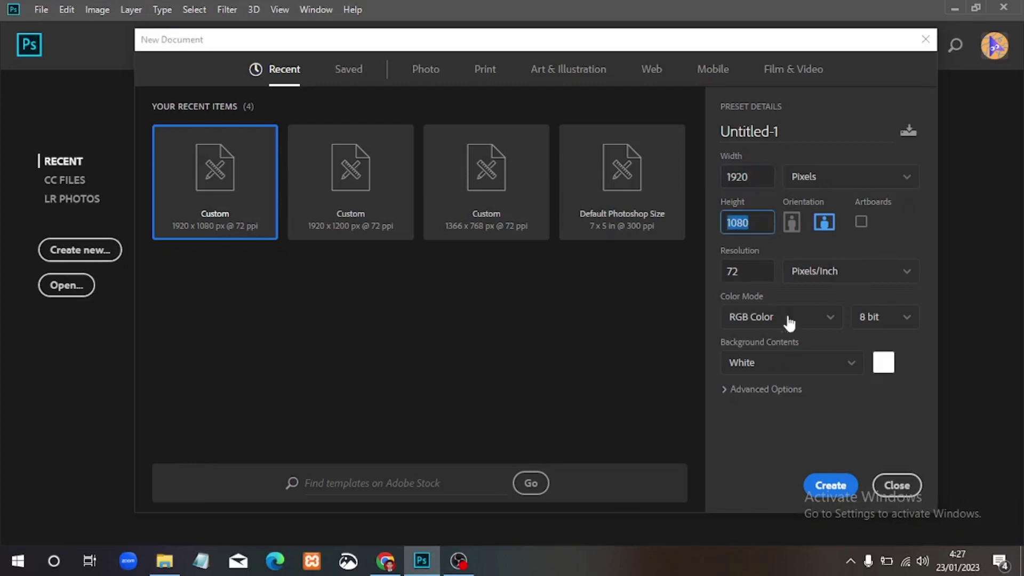
left_click(836, 493)
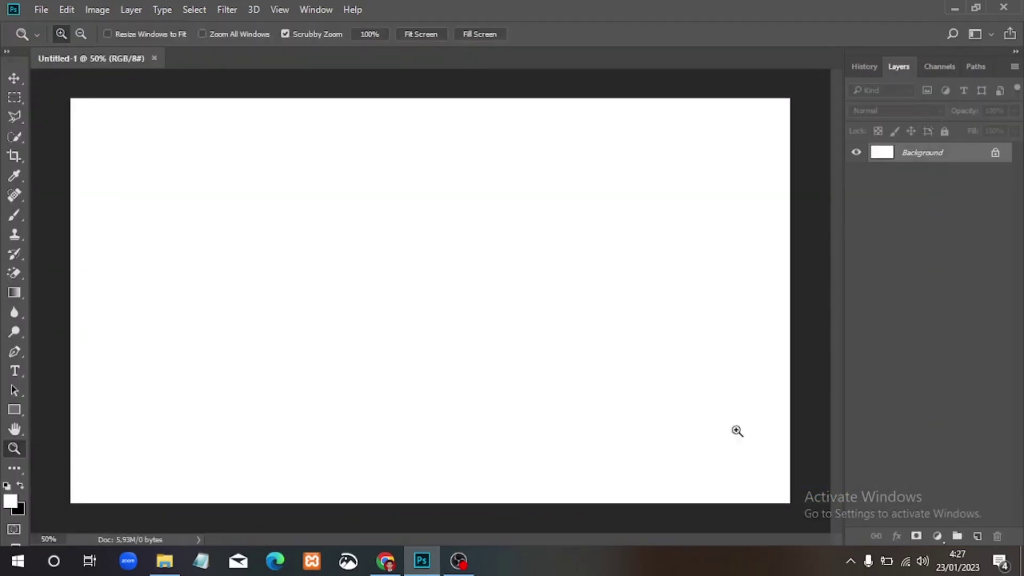
left_click(41, 10)
left_click(92, 287)
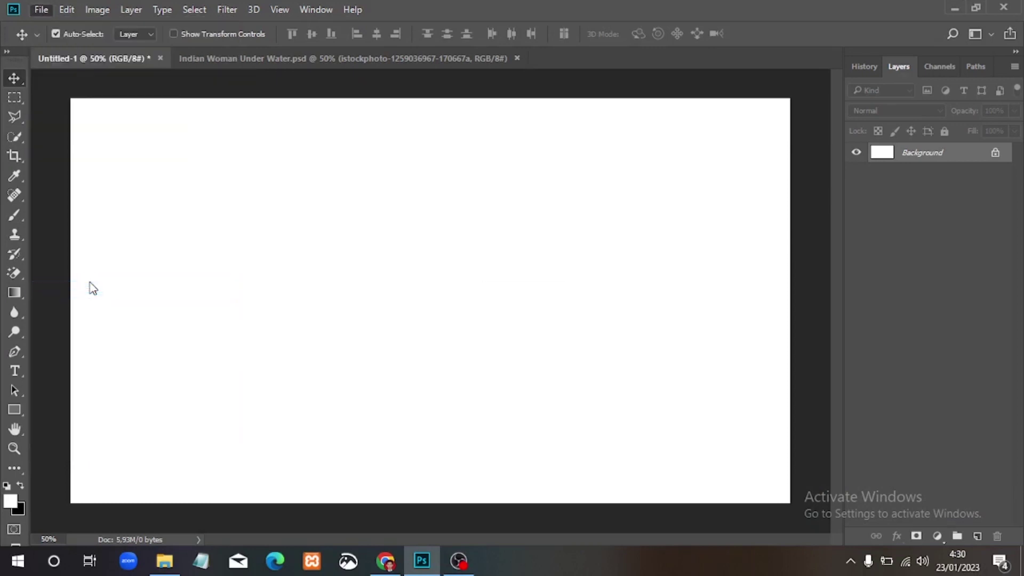
double_click(242, 157)
double_click(243, 109)
left_click(545, 135)
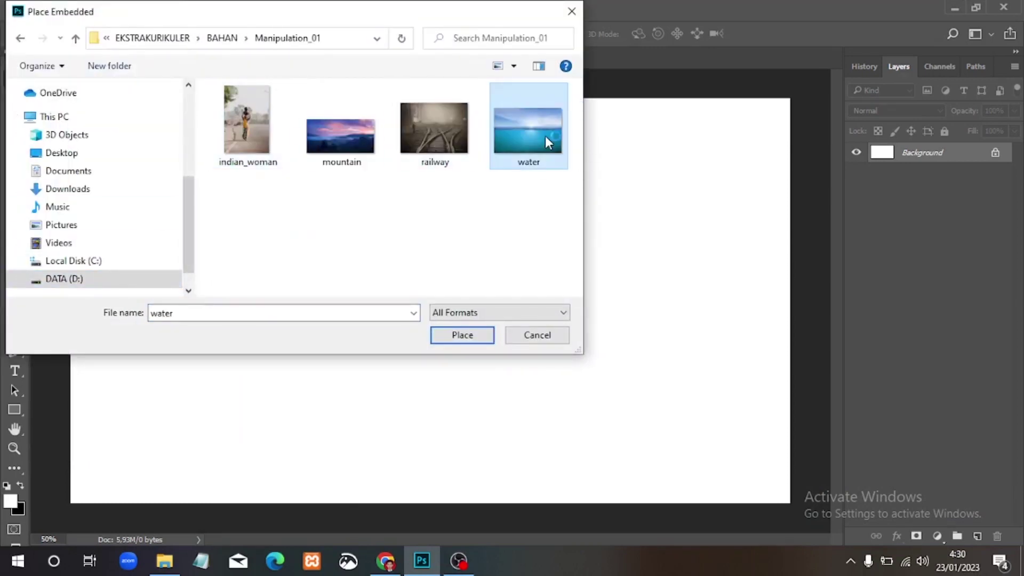
left_click(473, 337)
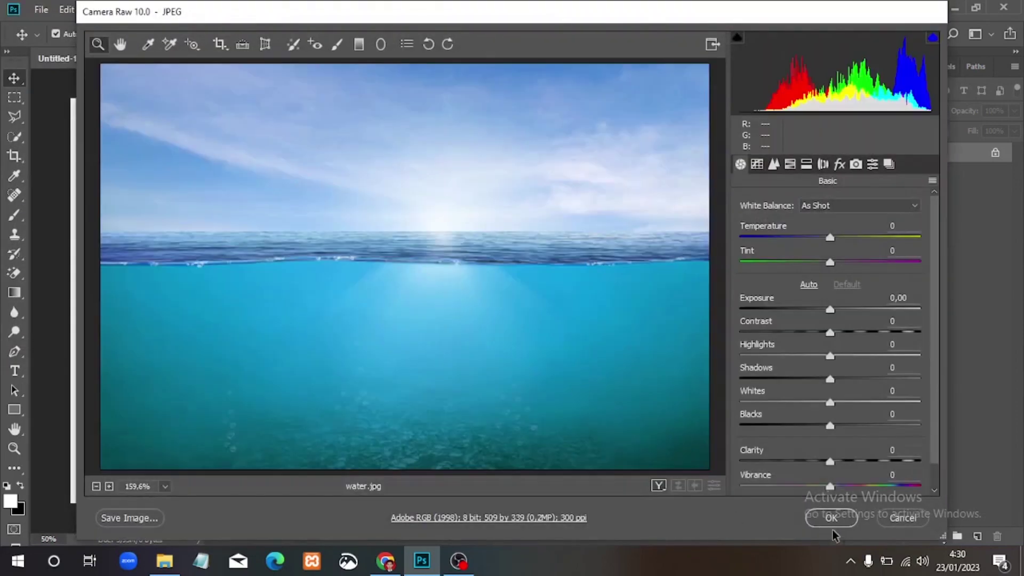
left_click(834, 526)
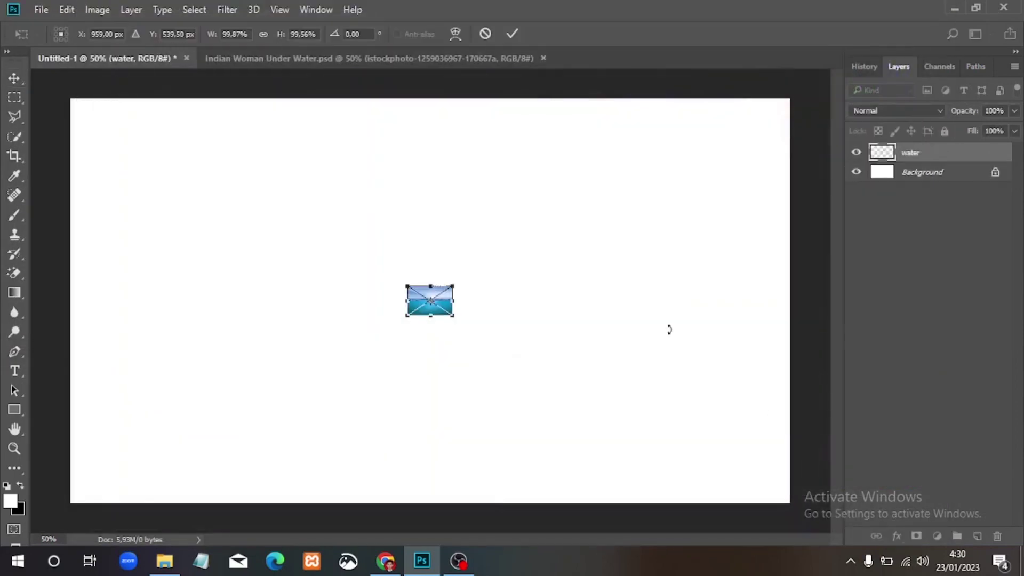
Scale the water layer up so it fills the whole canvas, aligned to the left edge
left_click_drag(453, 318, 782, 526)
left_click_drag(407, 286, 21, 135)
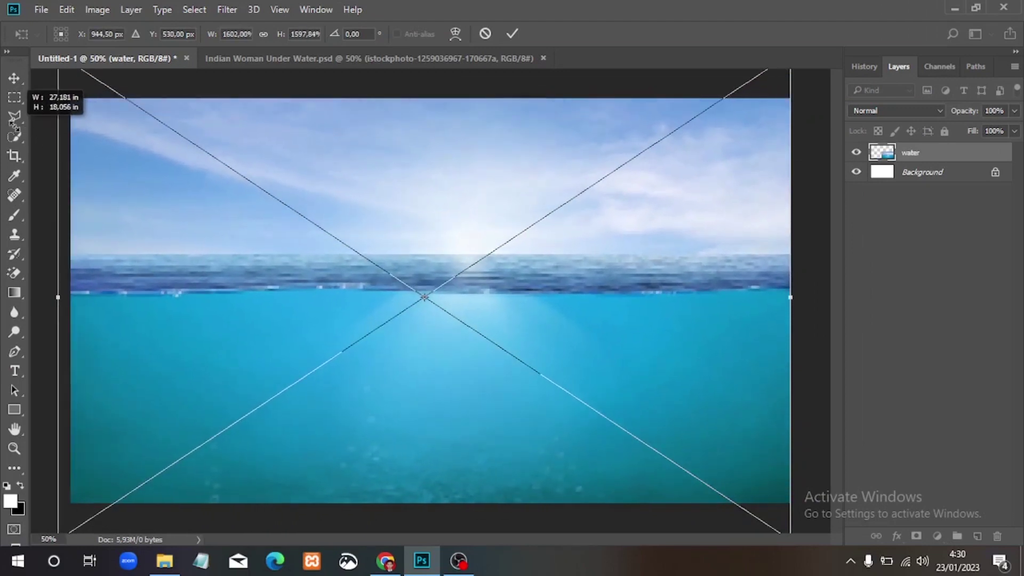
left_click_drag(21, 134, 20, 134)
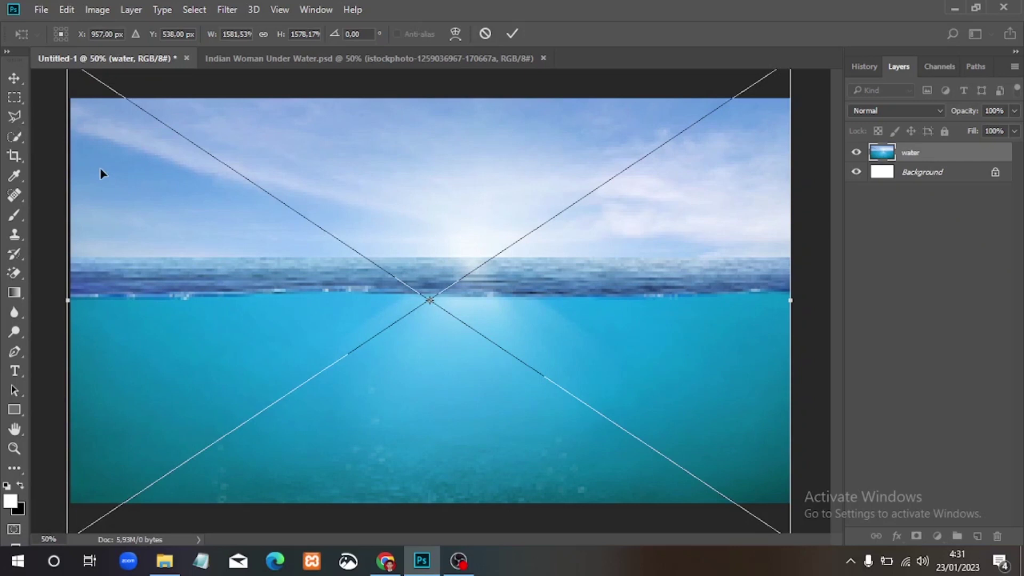
left_click(513, 33)
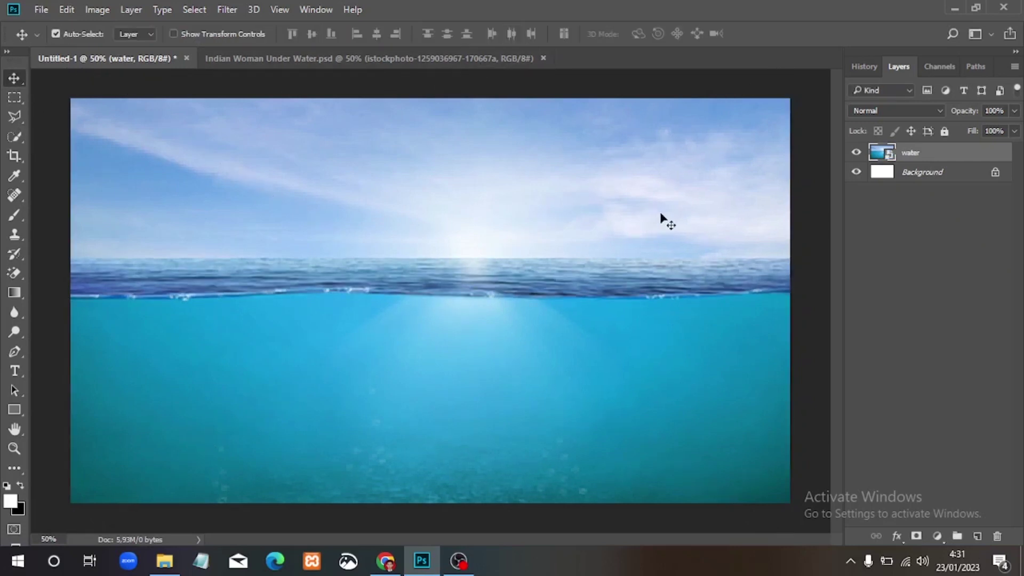
Mask the water layer so only the area below the waterline remains
left_click(15, 97)
left_click_drag(70, 260, 797, 509)
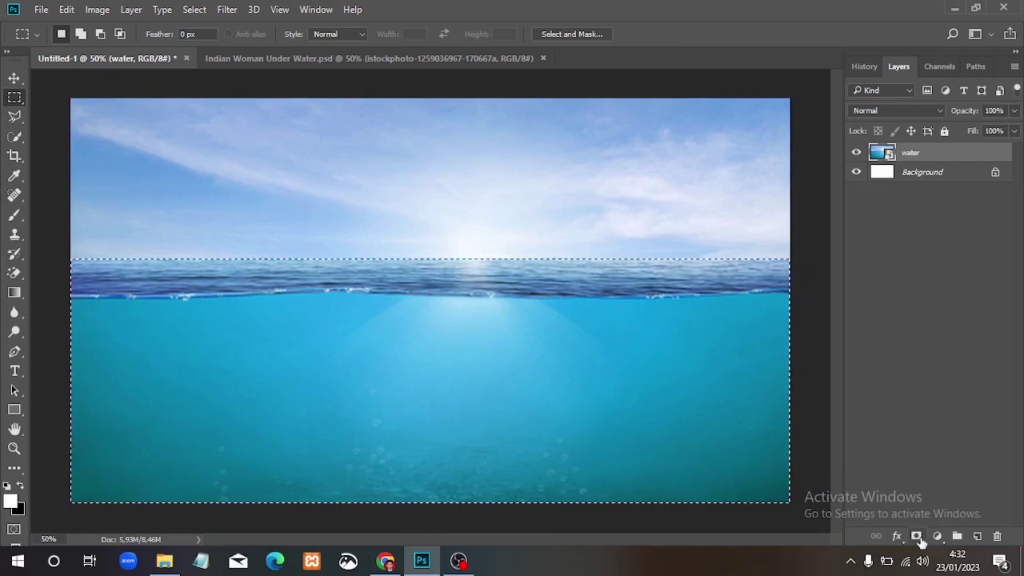
left_click(916, 537)
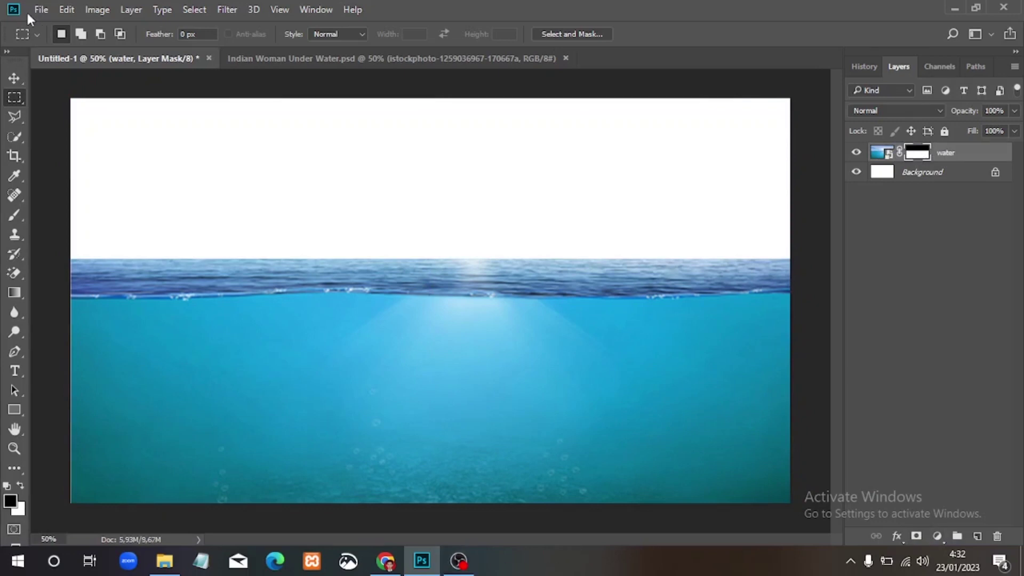
Place the mountain sunset image as an embedded layer
left_click(41, 10)
left_click(105, 287)
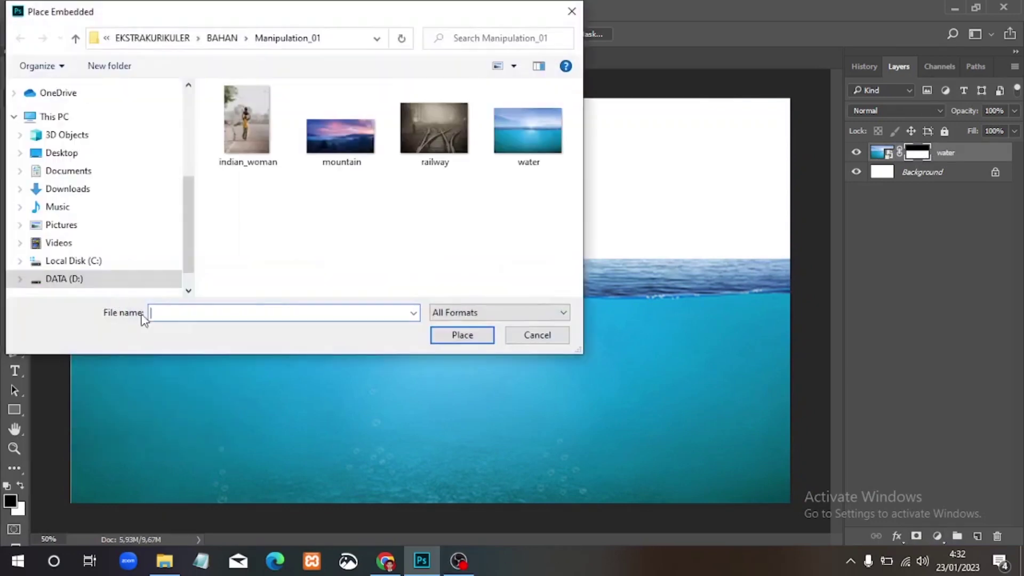
double_click(341, 134)
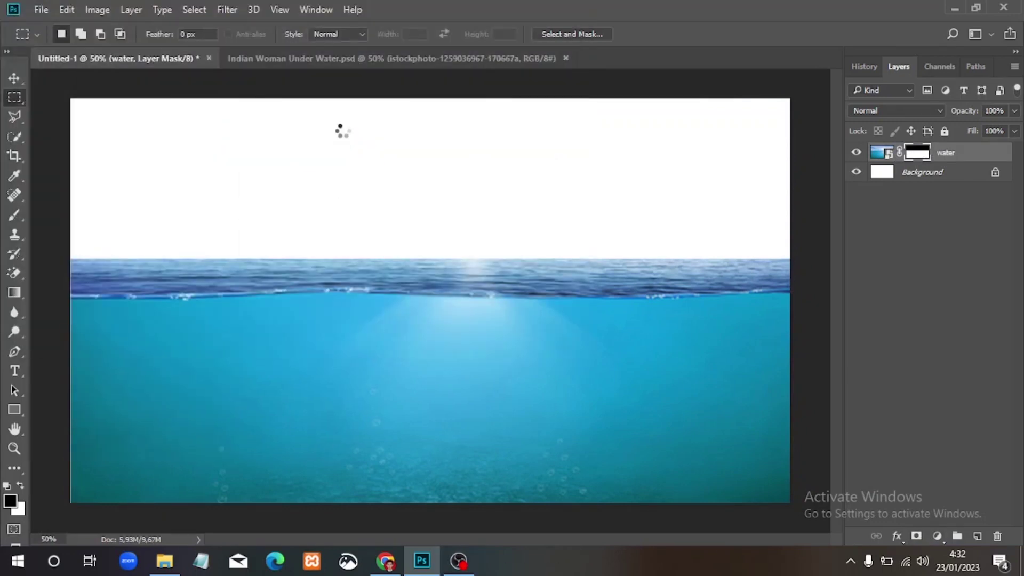
key("Return")
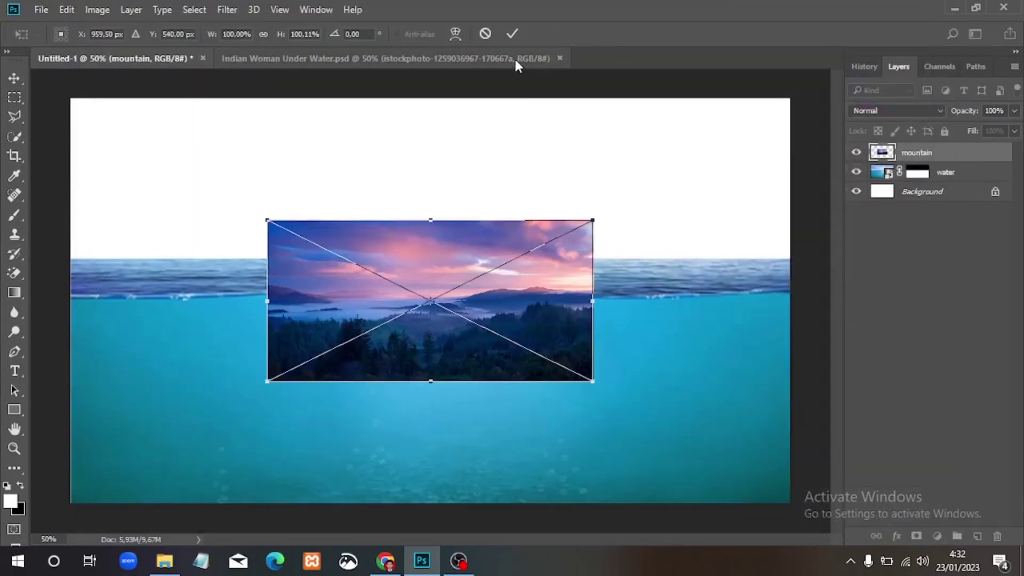
left_click(511, 34)
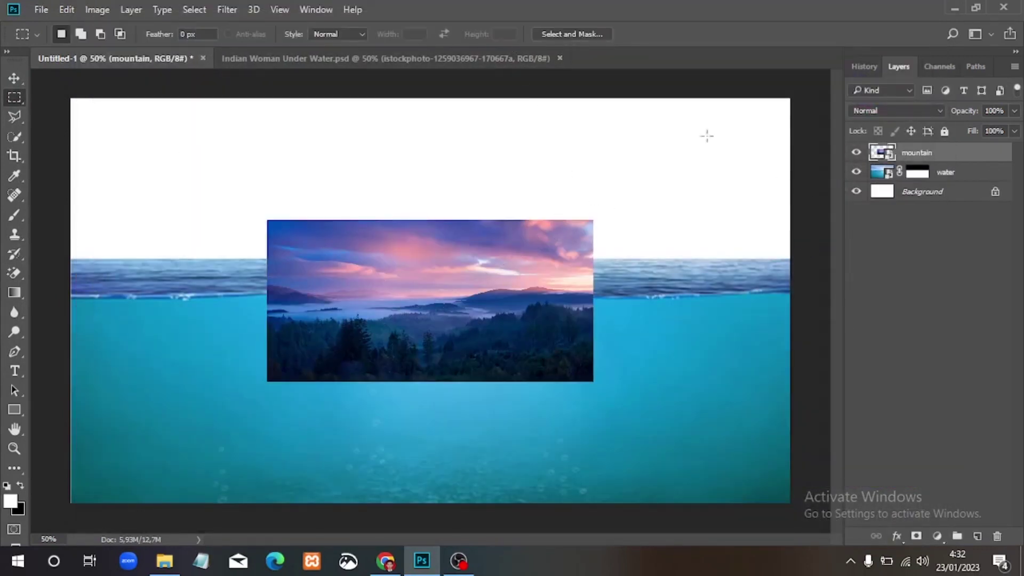
Move the mountain layer below the water layer and enlarge it across the canvas
left_click_drag(921, 156, 920, 181)
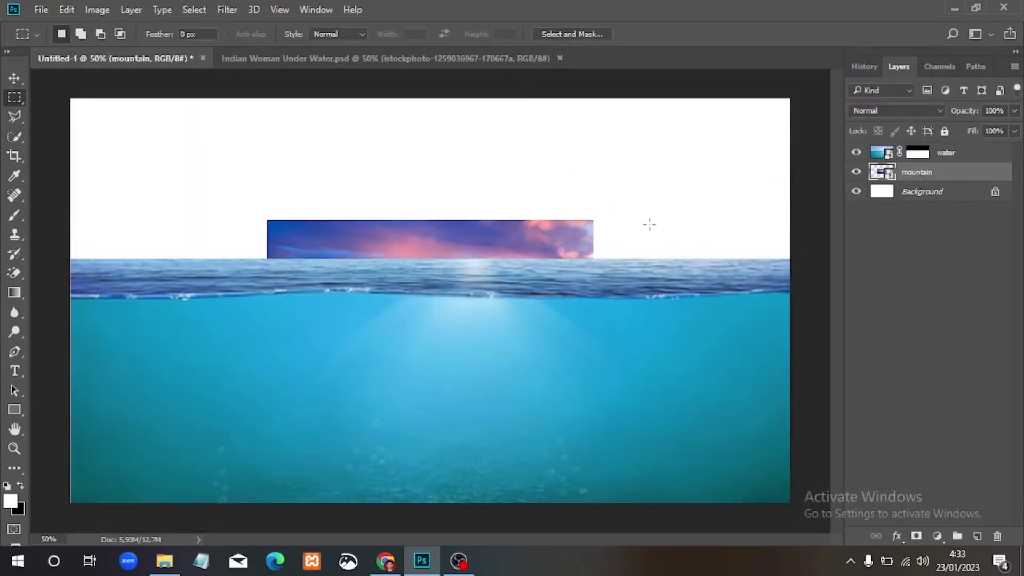
key("ctrl+t")
left_click_drag(267, 220, 51, 113)
left_click_drag(593, 383, 807, 487)
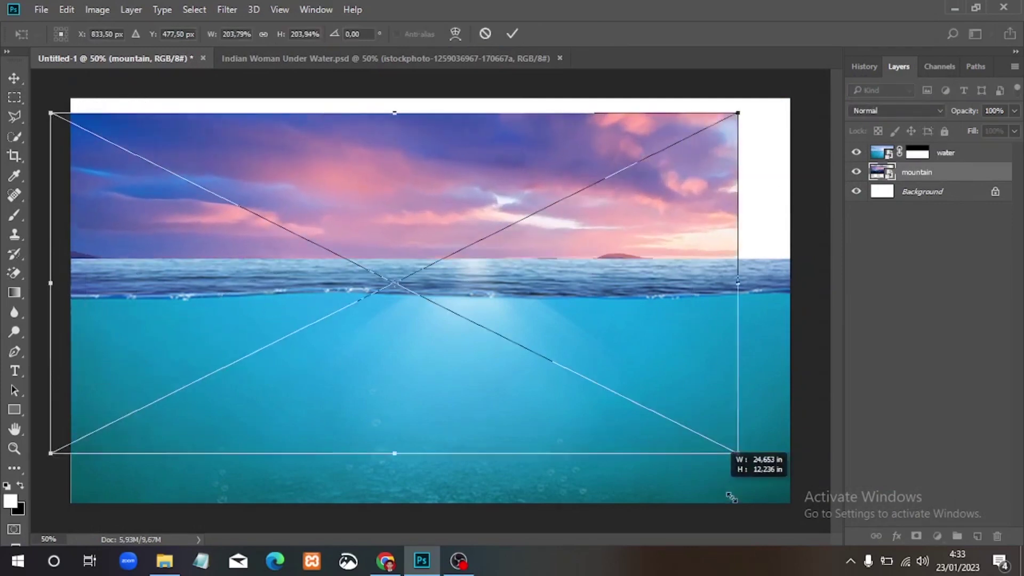
mouse_move(709, 316)
left_mouse_down()
mouse_move(662, 197)
mouse_move(660, 149)
mouse_move(663, 169)
left_mouse_up()
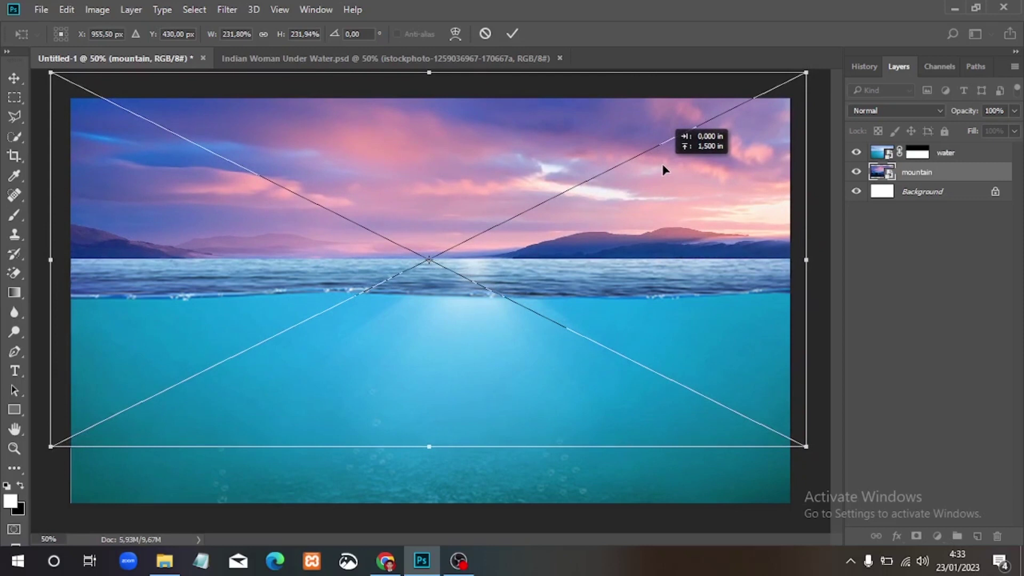
left_click(516, 32)
key("m")
key("alt+bracketright")
Place the railway image as an embedded layer
left_click(40, 11)
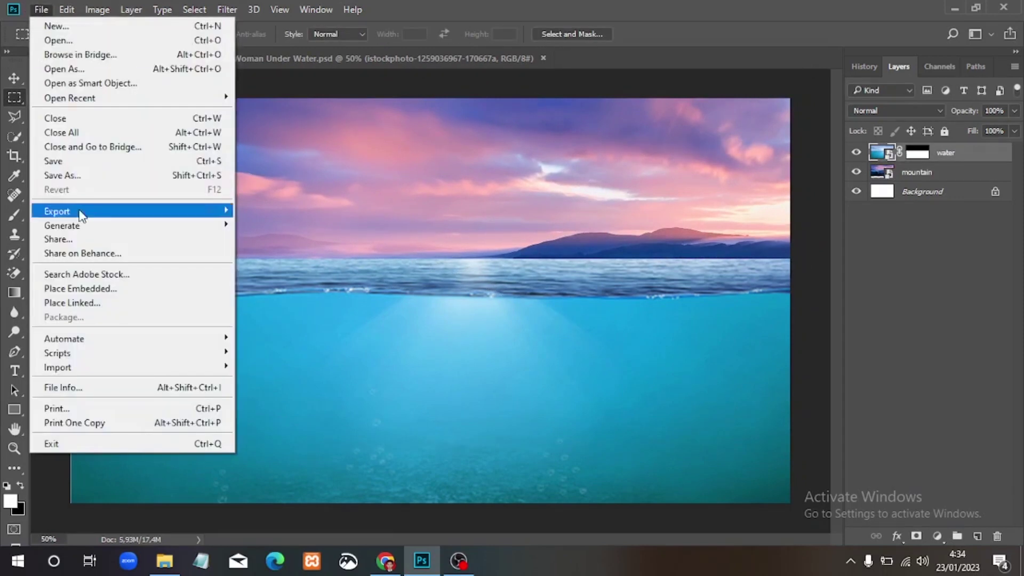
left_click(102, 288)
double_click(442, 141)
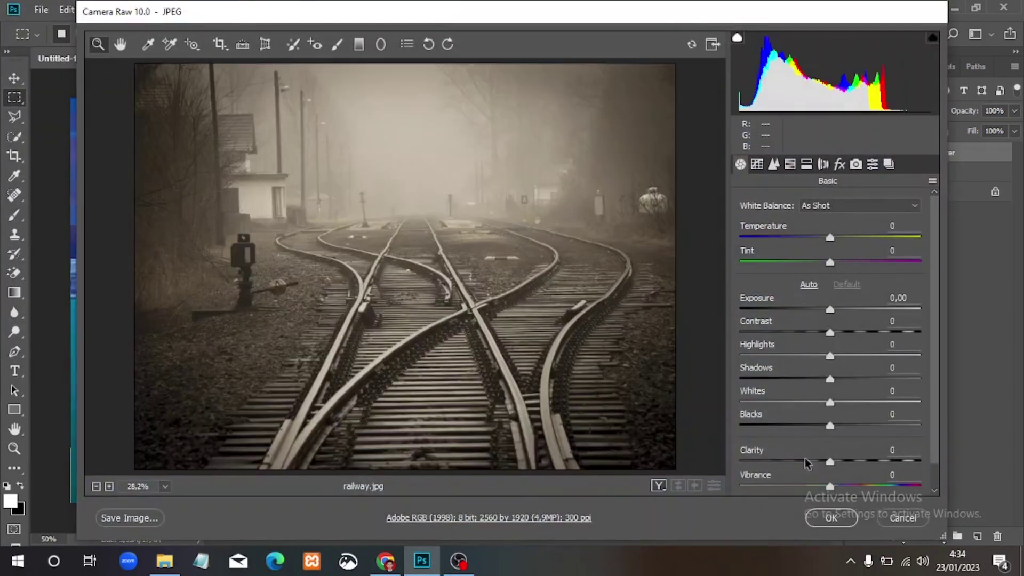
left_click(833, 516)
Stretch the railway layer to full canvas width and lower its top edge below the mountains
mouse_move(315, 386)
left_mouse_down()
mouse_move(184, 453)
mouse_move(155, 496)
left_mouse_up()
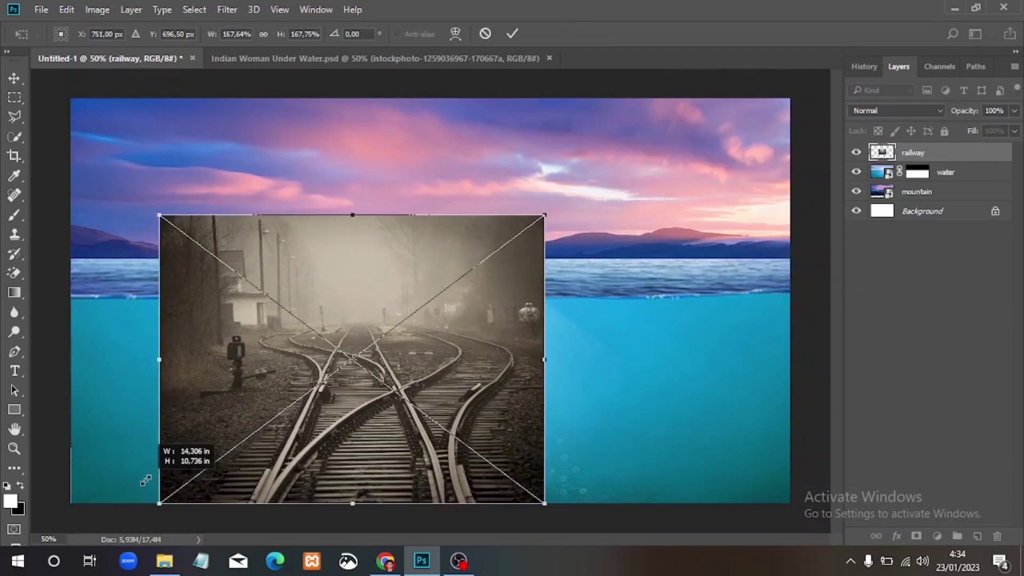
left_click_drag(544, 359, 789, 359)
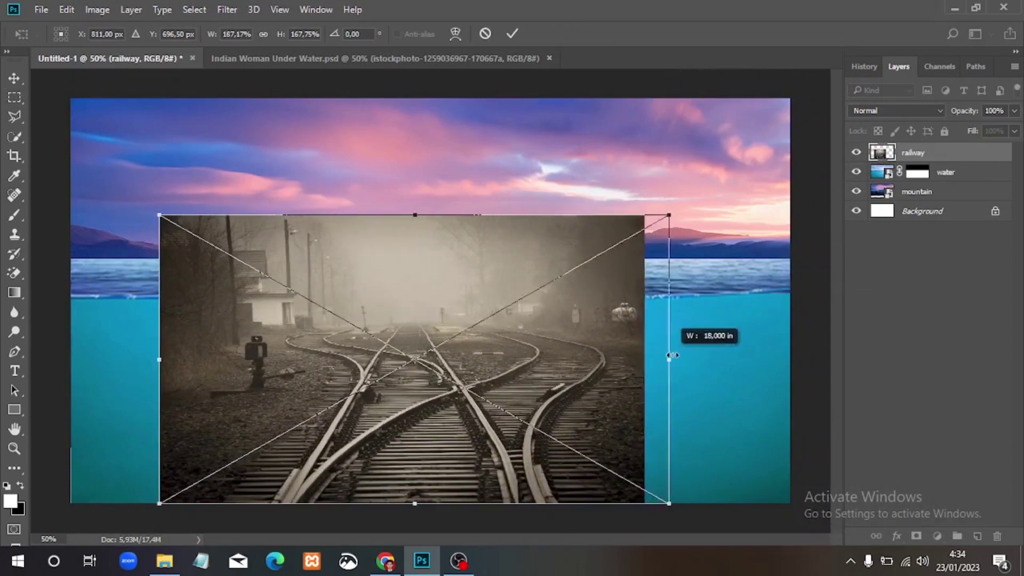
left_click_drag(159, 359, 64, 348)
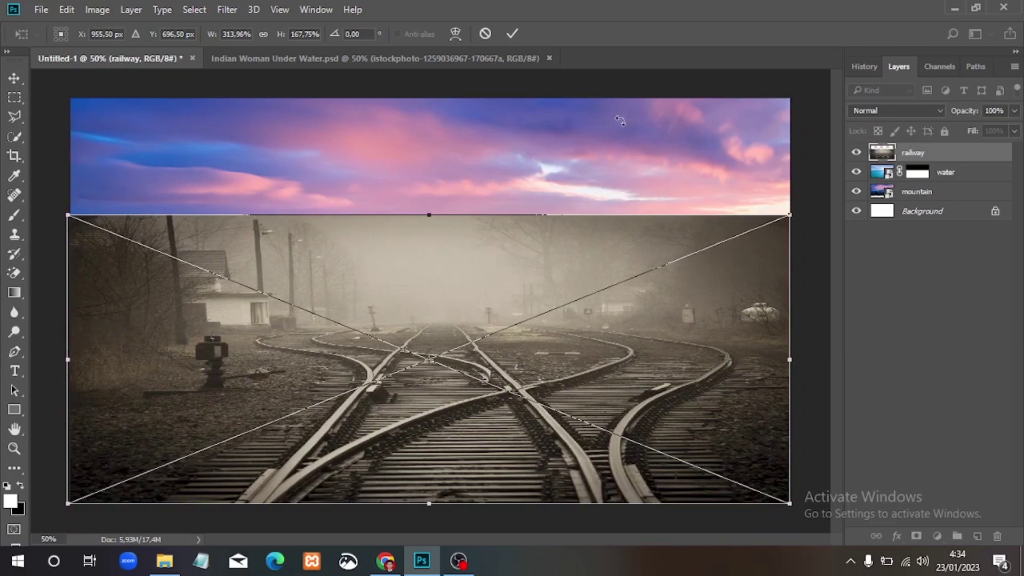
left_click(512, 33)
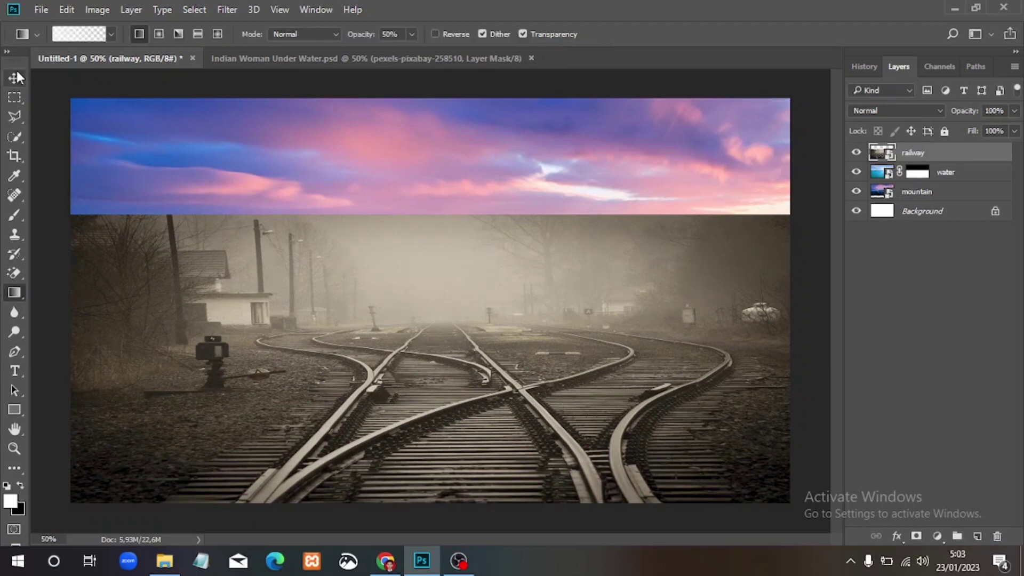
key("ctrl+t")
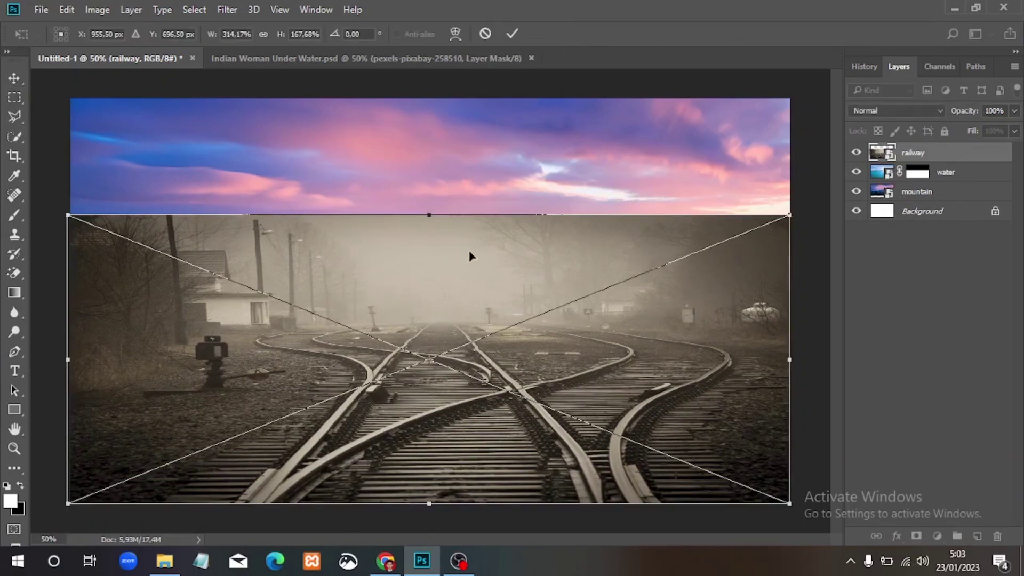
left_click_drag(427, 215, 442, 261)
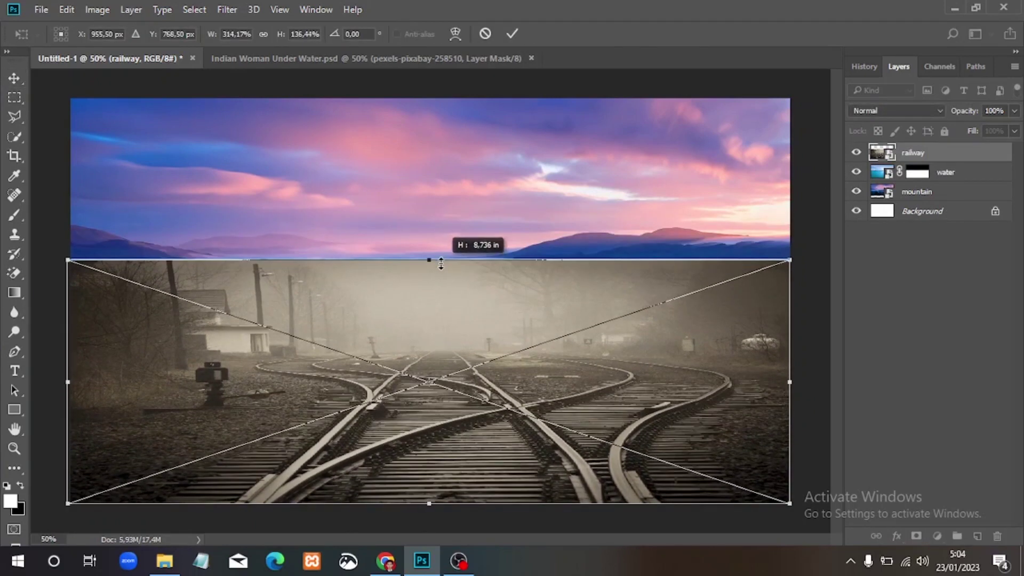
left_click(512, 33)
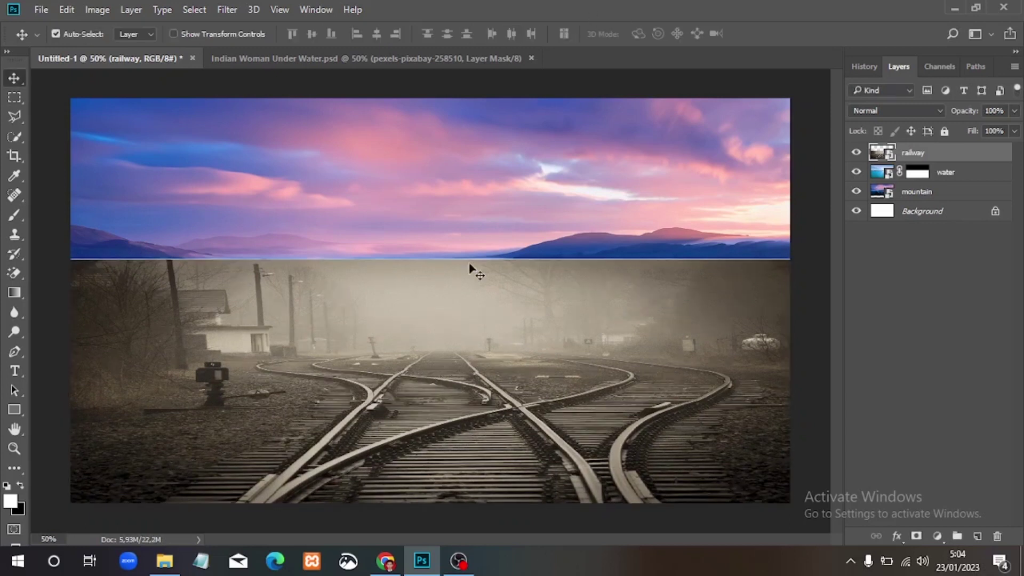
Set up the Gradient tool with black Foreground to Transparent
left_click(21, 484)
left_click(16, 293)
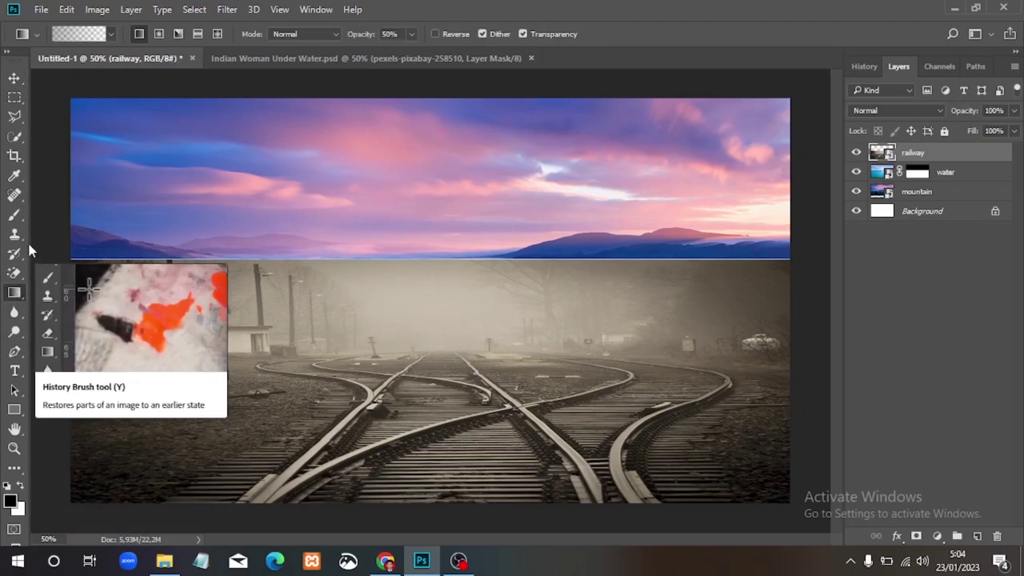
left_click(105, 32)
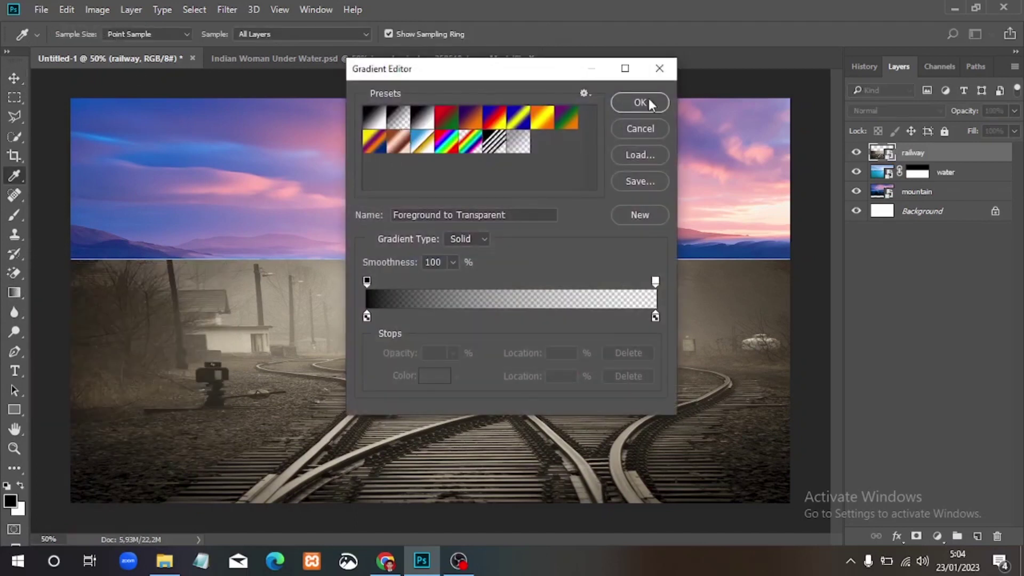
left_click(643, 103)
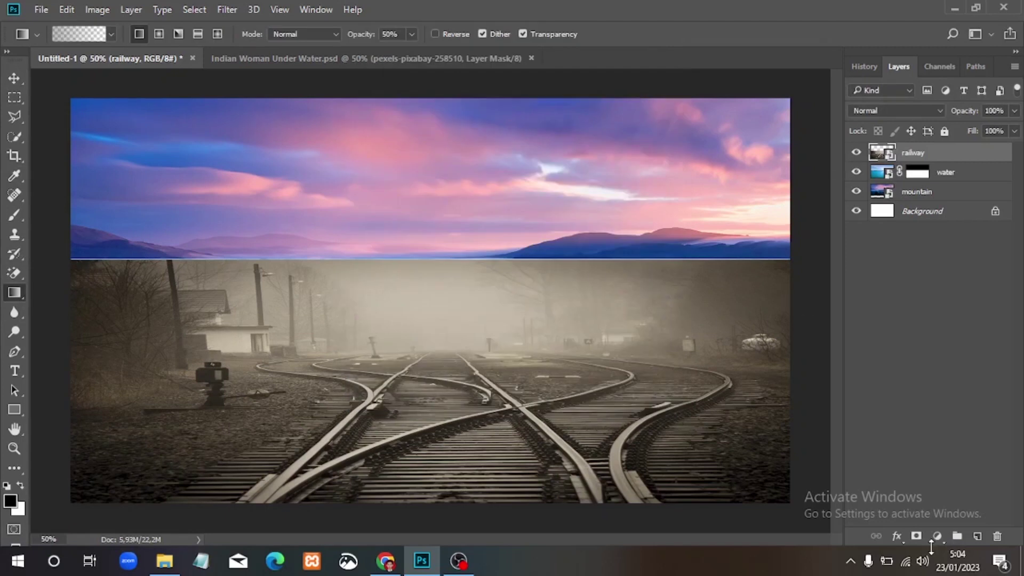
Mask the railway layer with sky-to-tracks gradients so the upper tracks fade into water
left_click(918, 537)
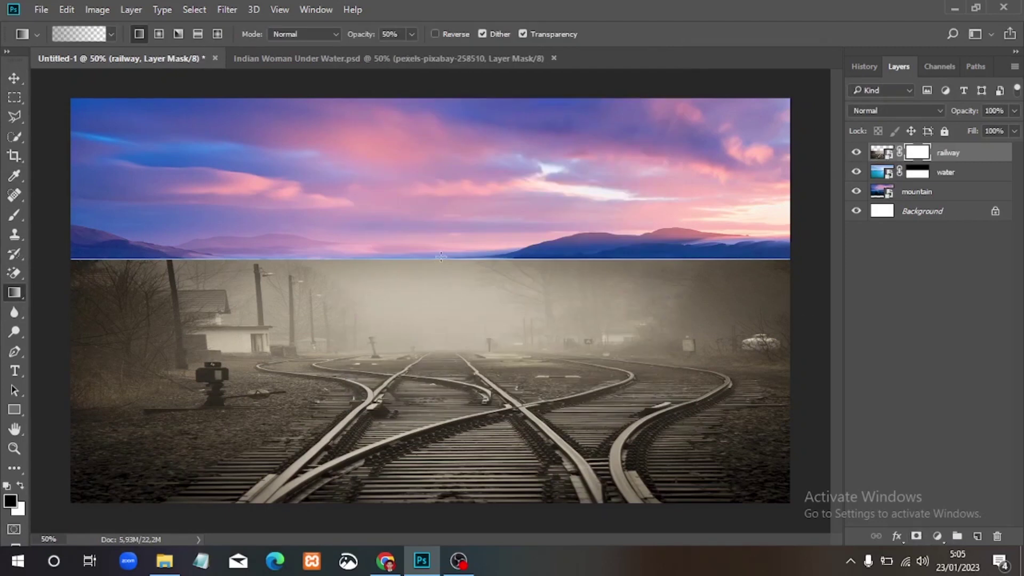
left_click_drag(443, 307, 443, 369)
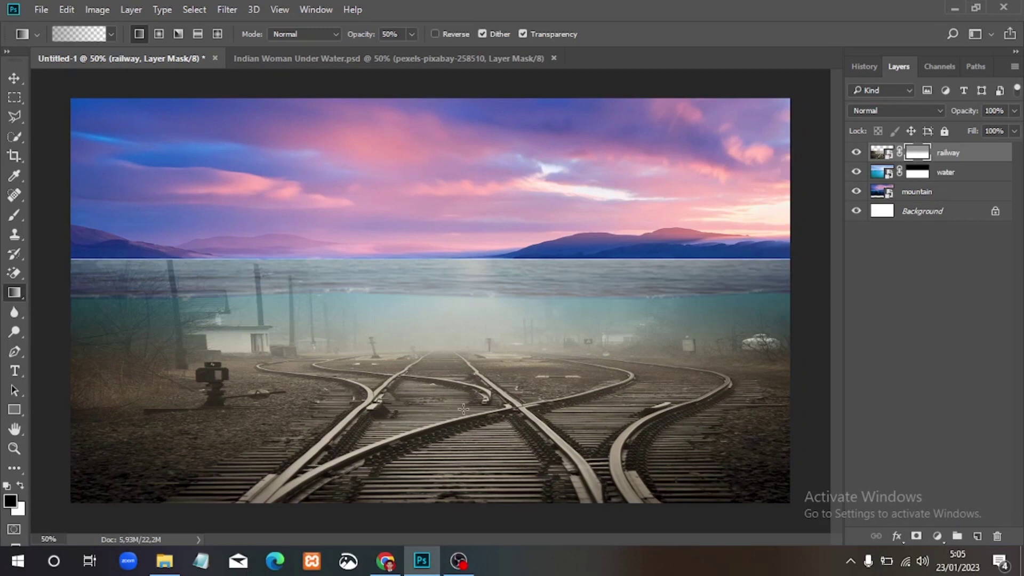
left_click_drag(458, 196, 451, 420)
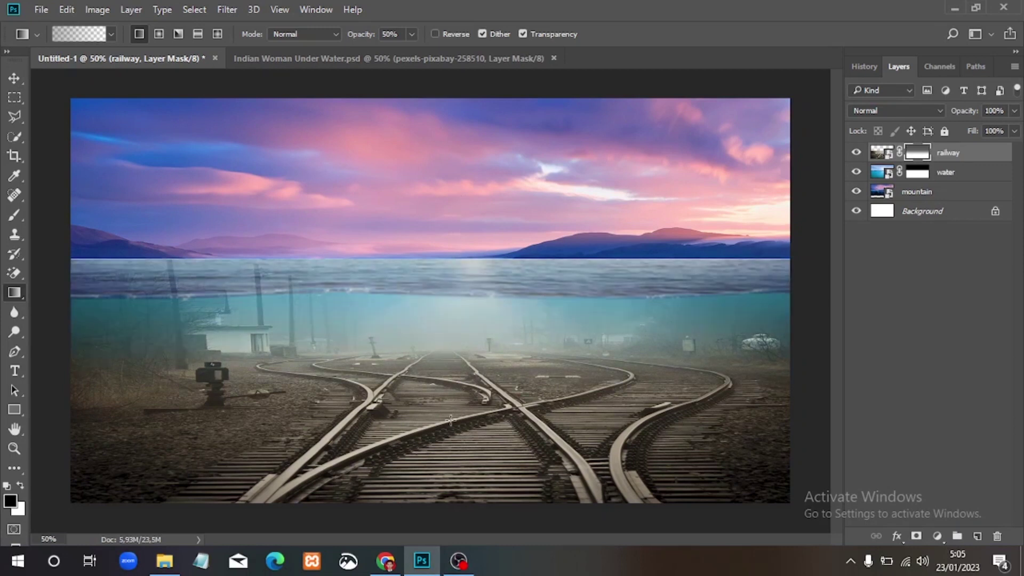
left_click_drag(452, 179, 452, 341)
left_click_drag(452, 422, 453, 422)
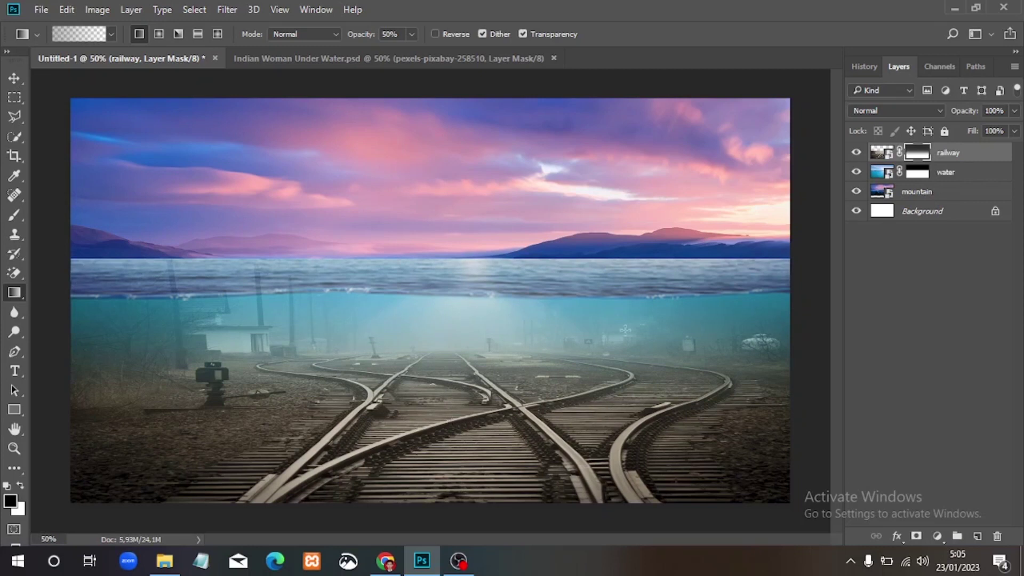
left_click_drag(449, 175, 445, 450)
left_click_drag(482, 189, 442, 496)
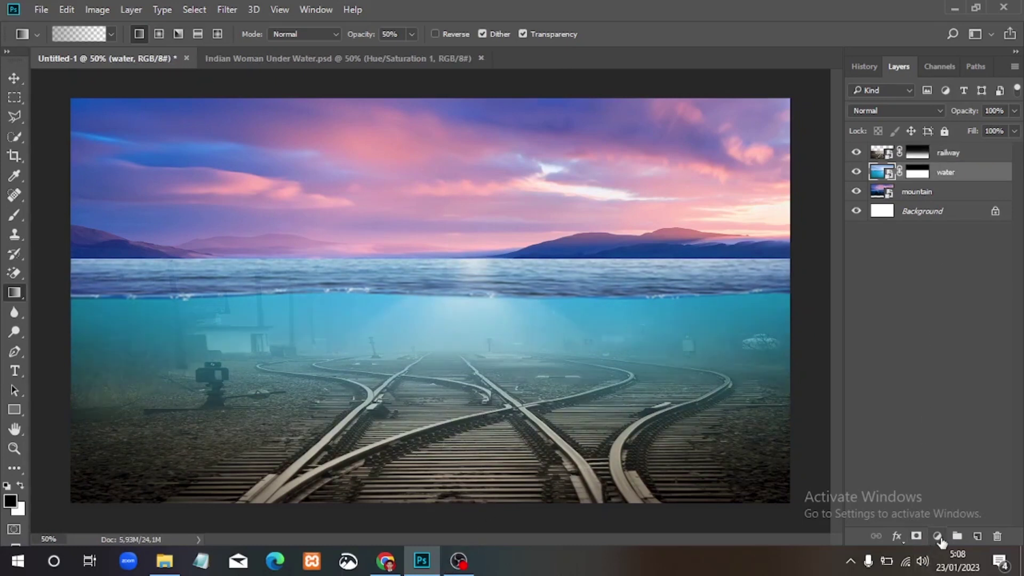
Add a Hue/Saturation layer with Hue +12, Saturation −84 and Lightness −12
left_click(937, 536)
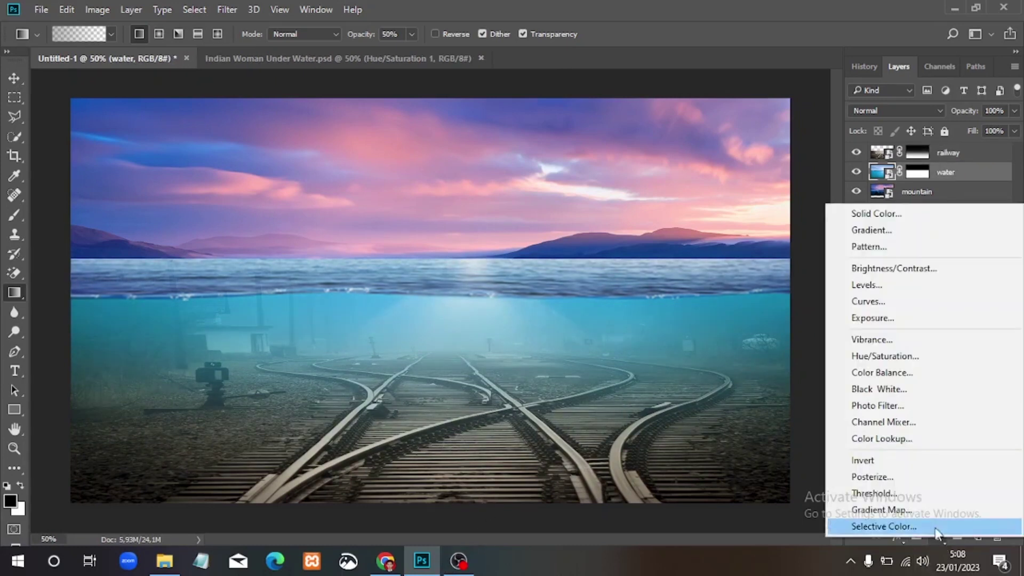
left_click(915, 354)
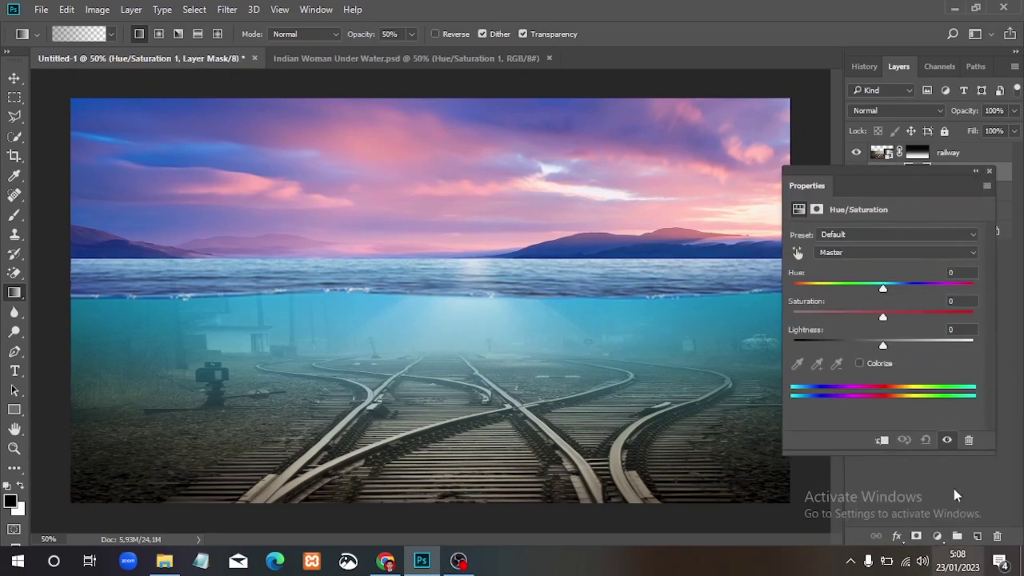
left_click_drag(883, 346, 872, 348)
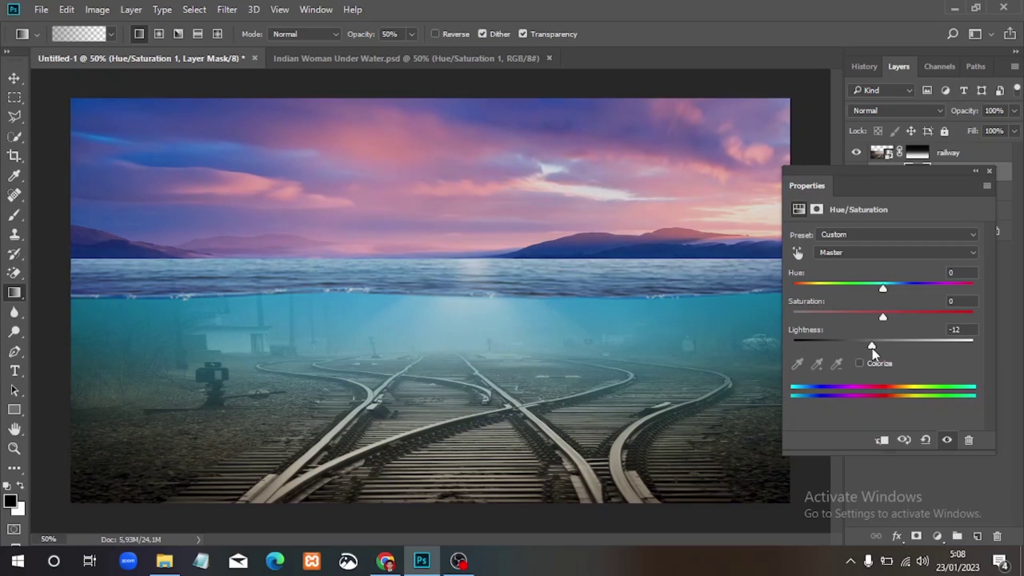
left_click_drag(884, 317, 804, 327)
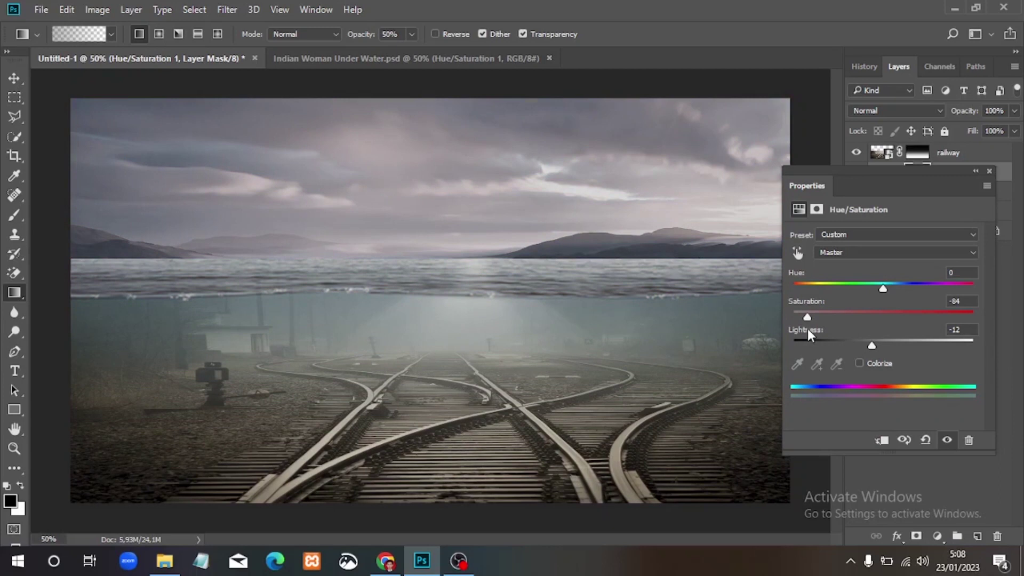
mouse_move(808, 329)
left_mouse_down()
mouse_move(826, 330)
mouse_move(809, 330)
left_mouse_up()
left_click_drag(802, 331, 808, 329)
mouse_move(894, 288)
left_mouse_down()
mouse_move(984, 294)
mouse_move(801, 319)
mouse_move(896, 324)
left_mouse_up()
left_click(989, 171)
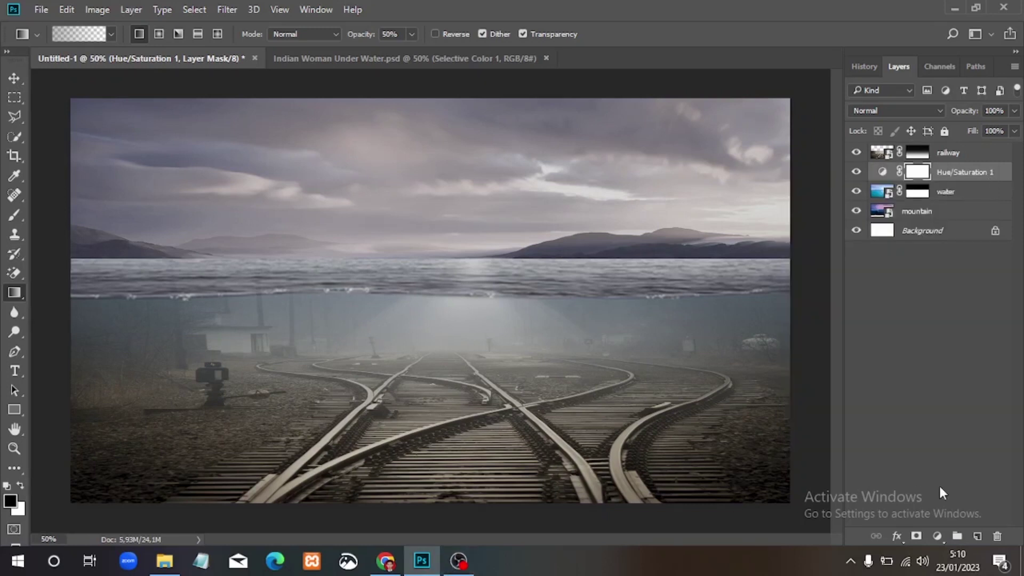
Add a Selective Color layer with Neutrals Black set to +12
left_click(937, 536)
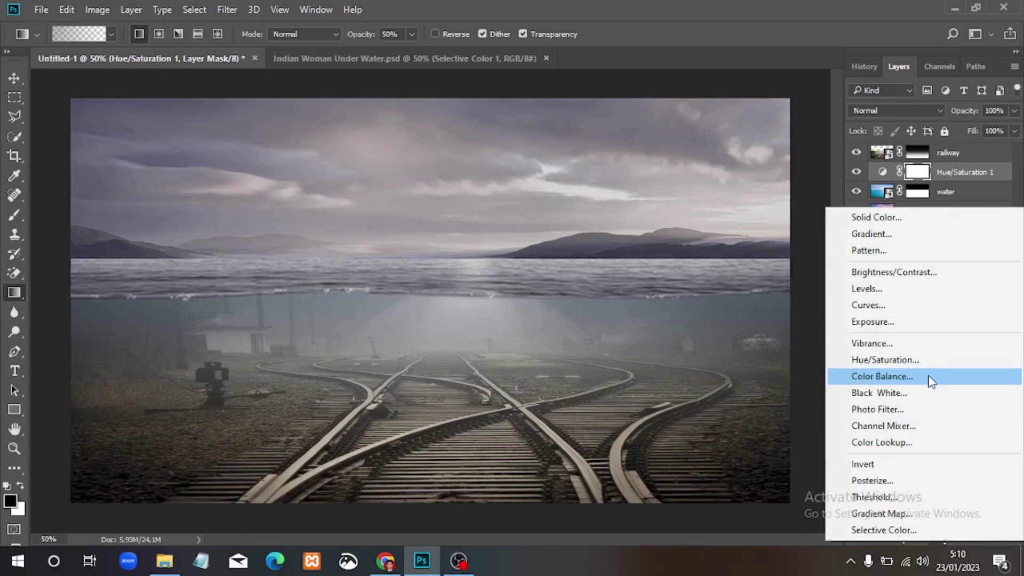
left_click(902, 530)
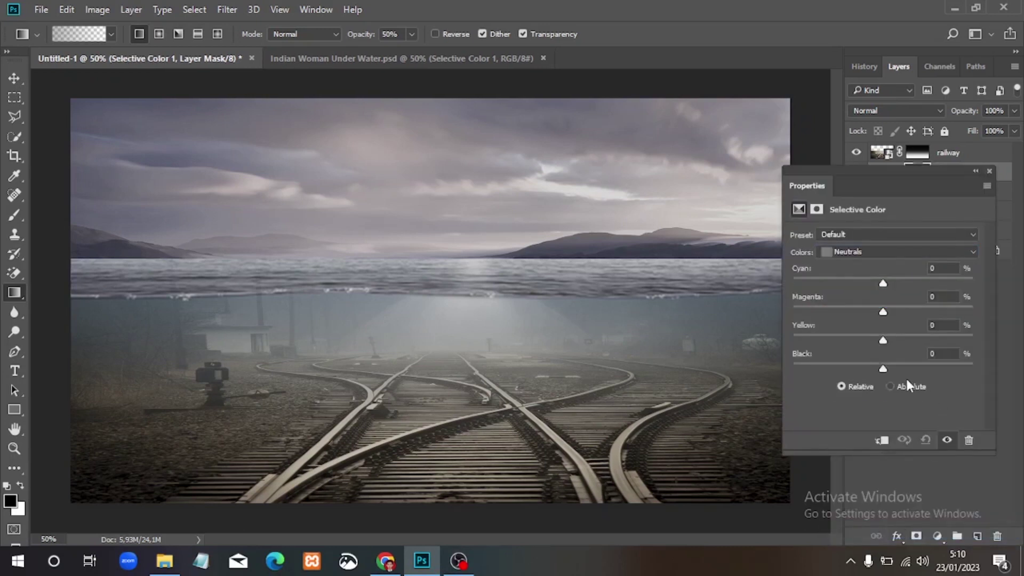
left_click_drag(881, 369, 894, 367)
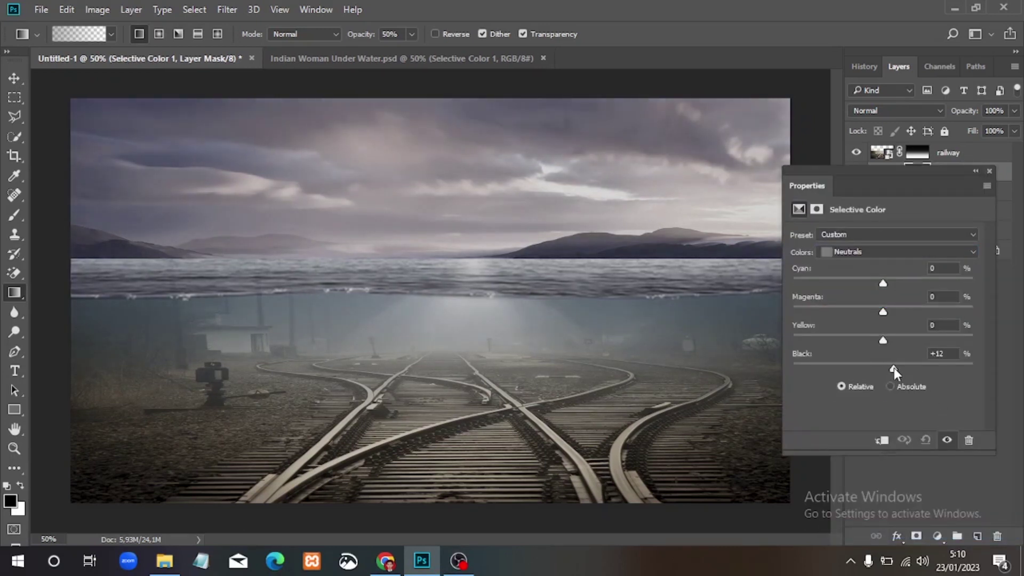
left_click(990, 171)
Select the railway layer and start placing an embedded image from Manipulation_01
left_click(948, 153)
key("v")
left_click(41, 9)
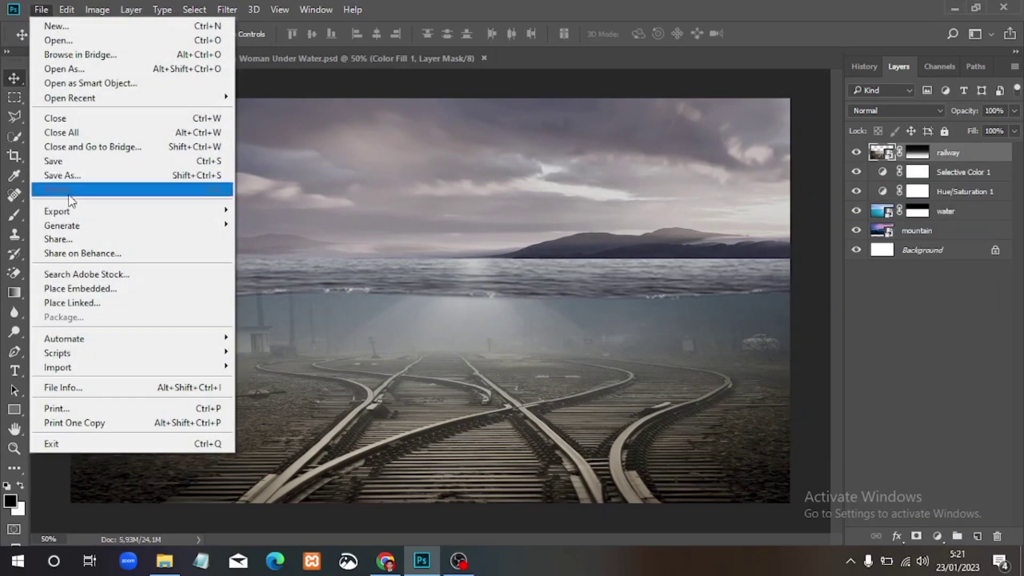
left_click(80, 288)
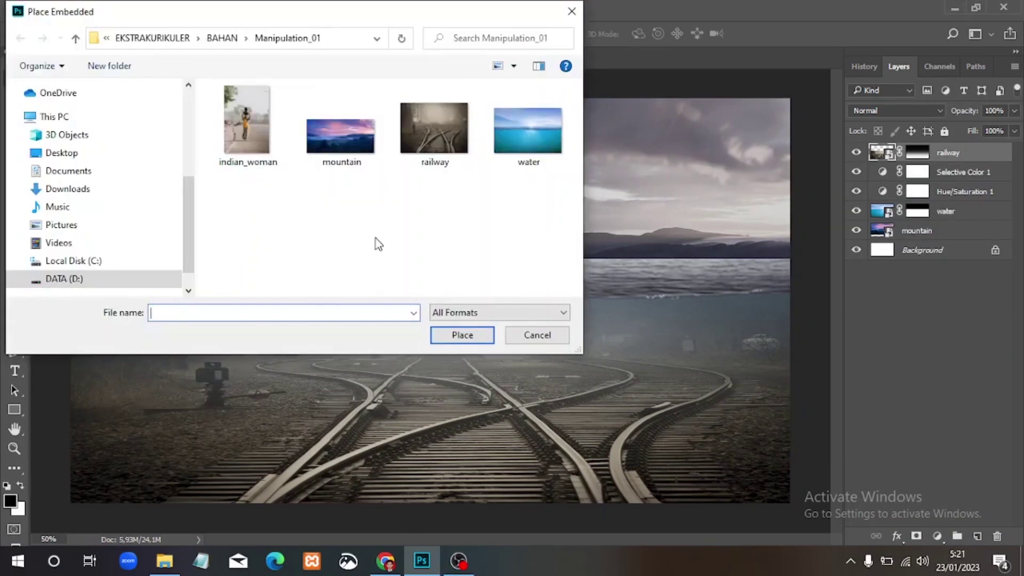
Place the indian_woman photo as a new embedded top layer
left_click(236, 129)
left_click(459, 332)
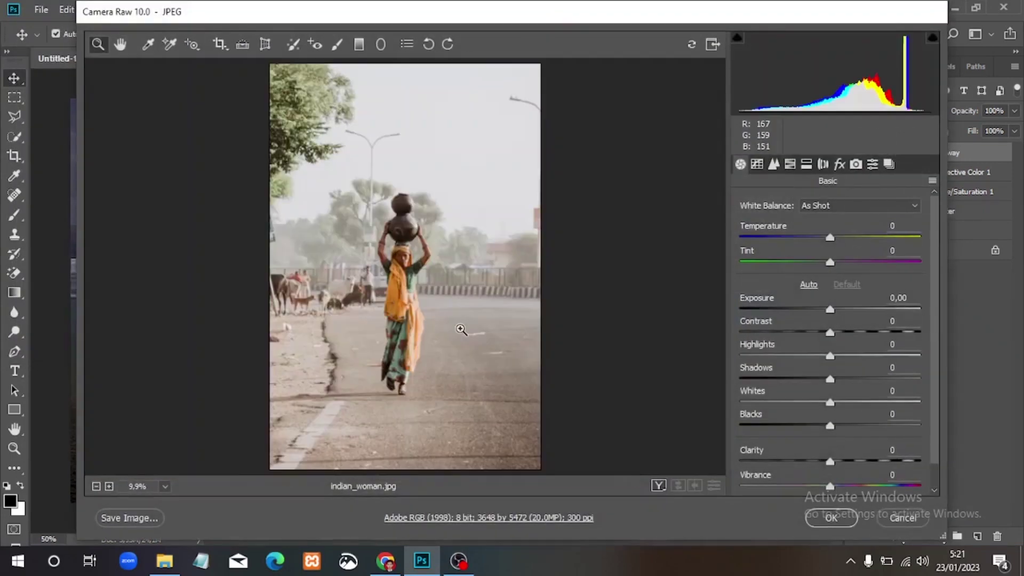
left_click(830, 520)
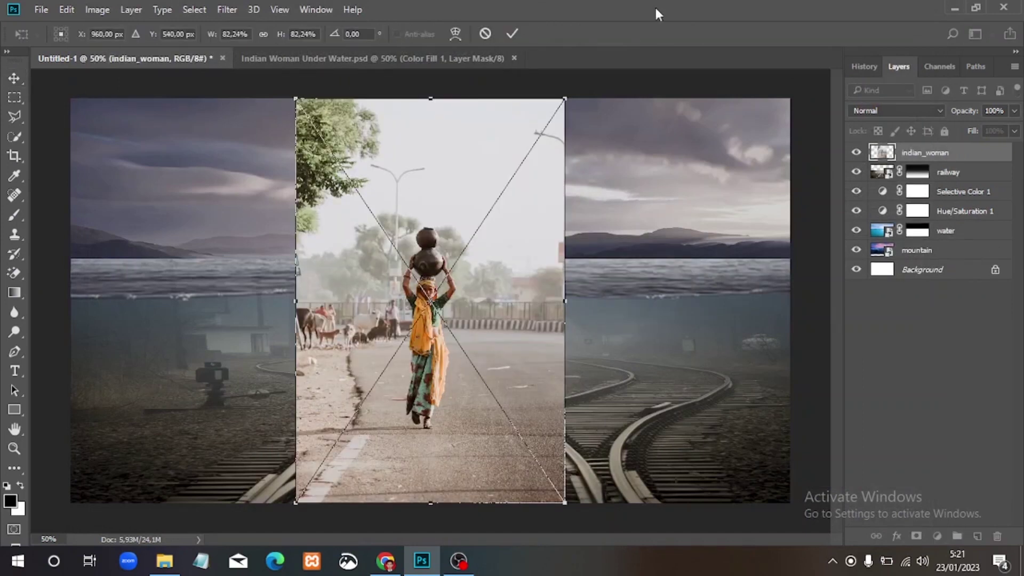
left_click(513, 33)
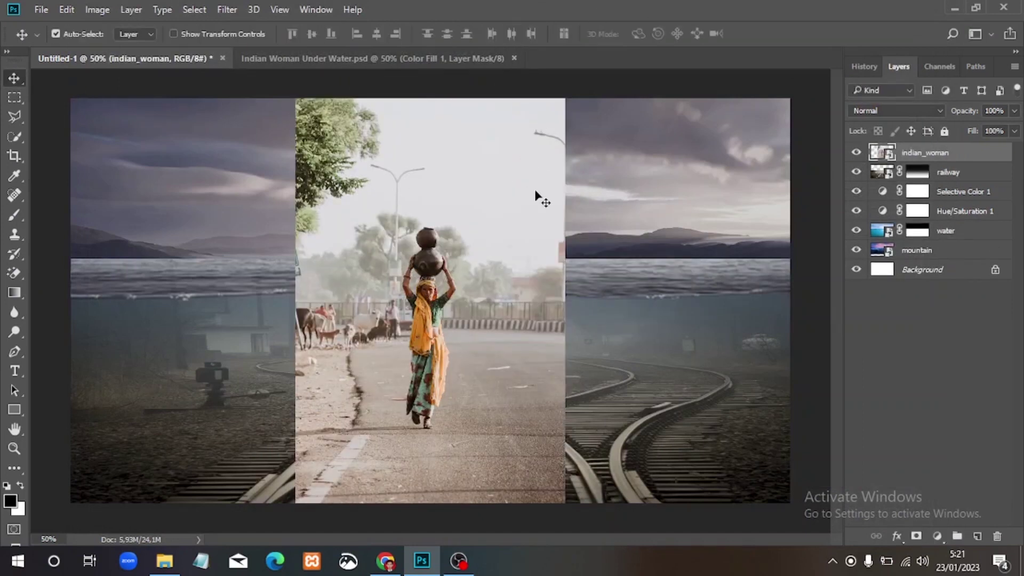
Enlarge the woman photo to about 113% and zoom in on it
key("ctrl+t")
left_click_drag(296, 99, 247, 27)
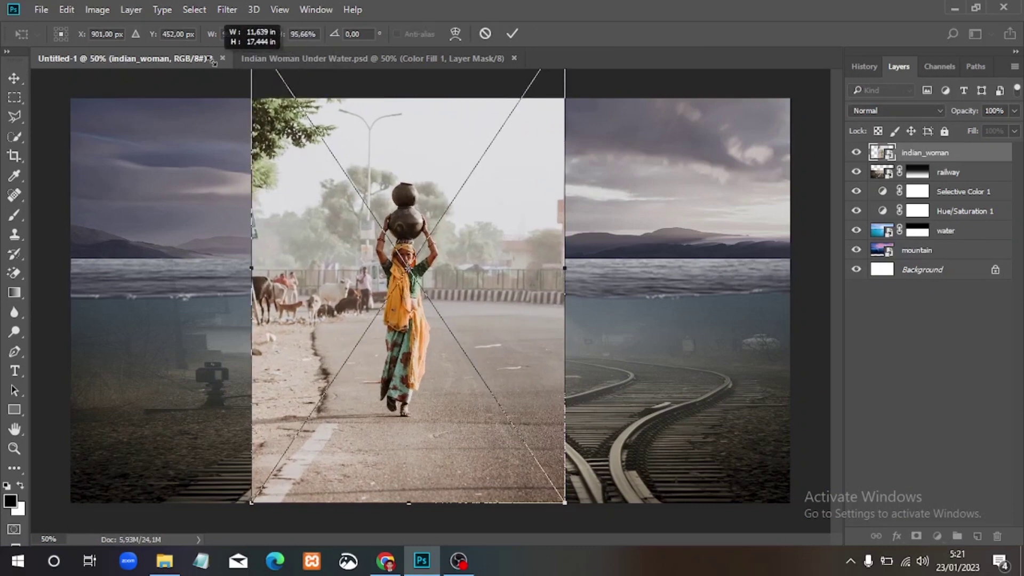
left_click_drag(565, 503, 618, 515)
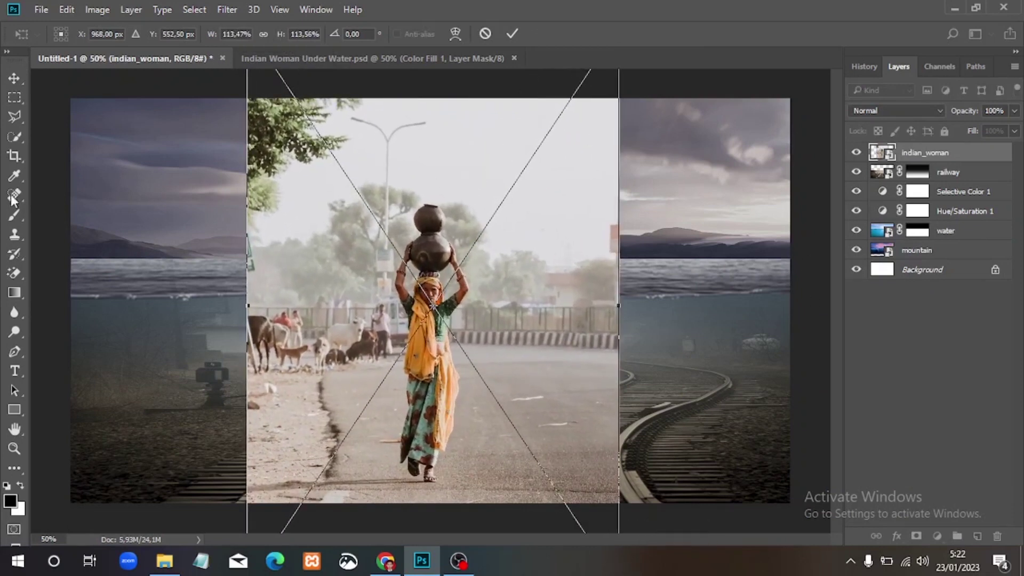
left_click(14, 78)
left_click(441, 221)
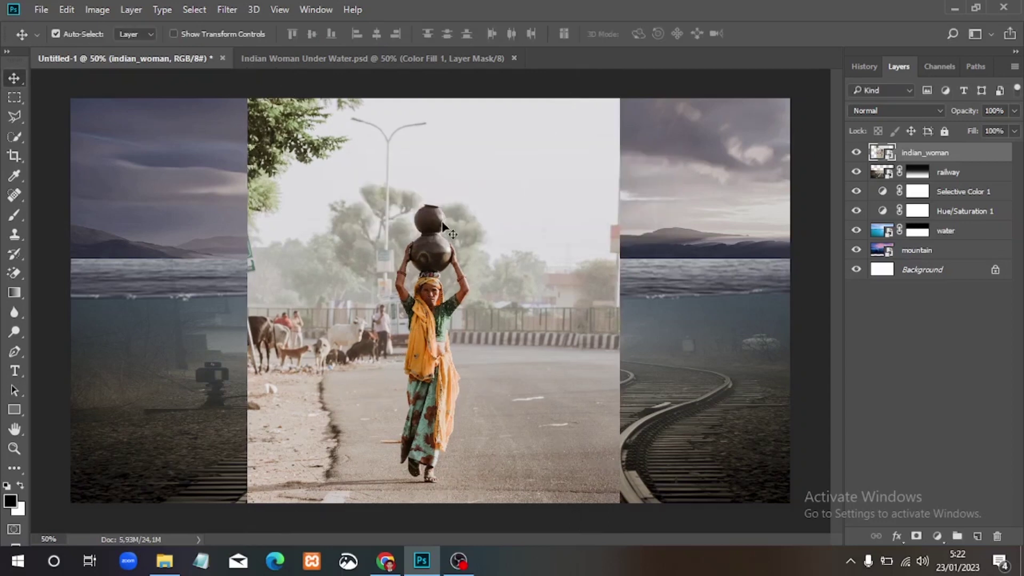
key("ctrl+plus")
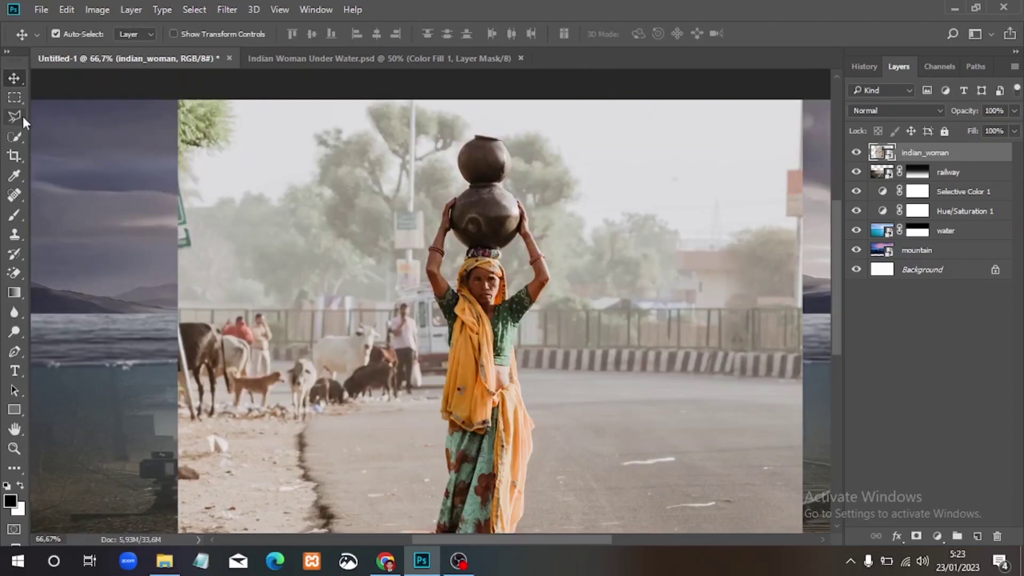
Quick-select the street background, subtracting the woman's shawl, skirt and feet
left_click(19, 117)
left_click(78, 147)
right_click(14, 136)
left_click(59, 138)
mouse_move(174, 116)
left_mouse_down()
mouse_move(204, 430)
mouse_move(261, 406)
left_mouse_up()
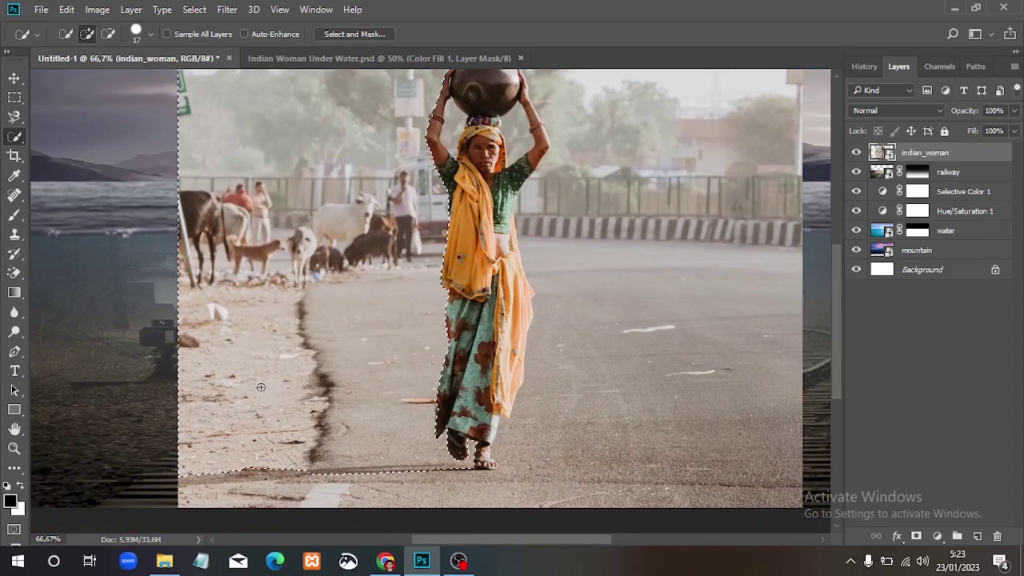
left_click_drag(261, 393, 228, 505)
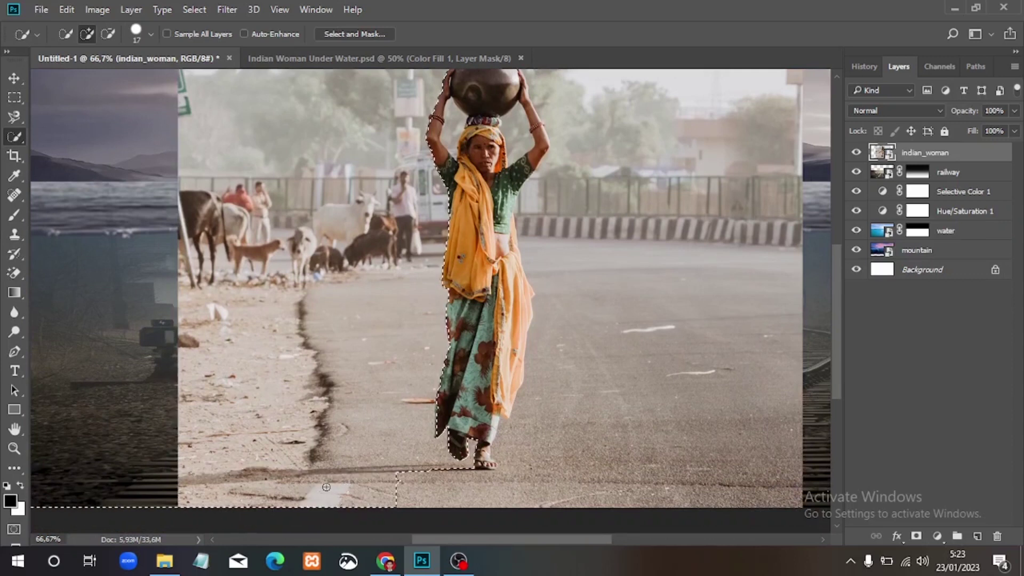
left_click_drag(810, 413, 775, 388)
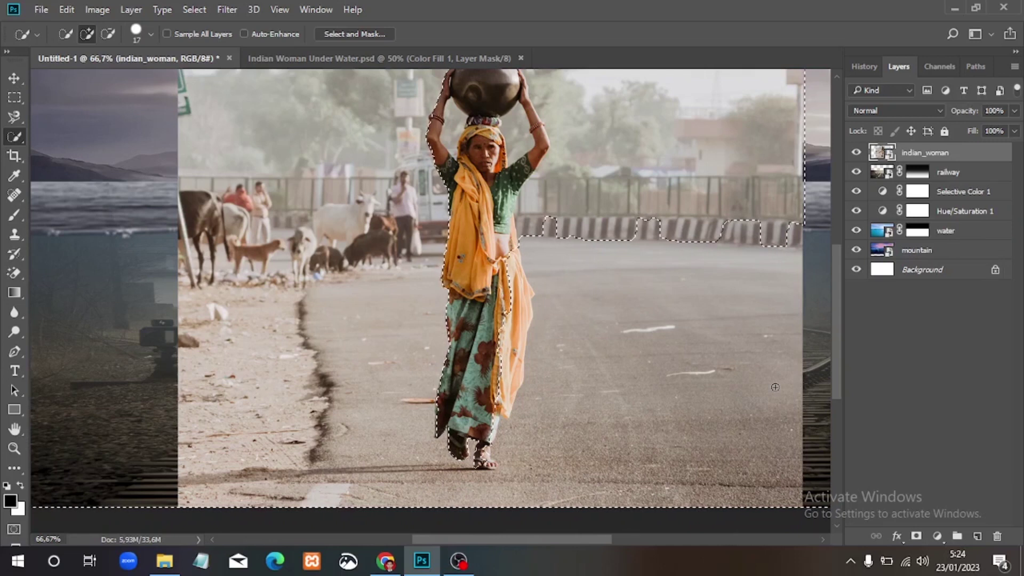
key("alt")
left_click_drag(510, 300, 495, 310)
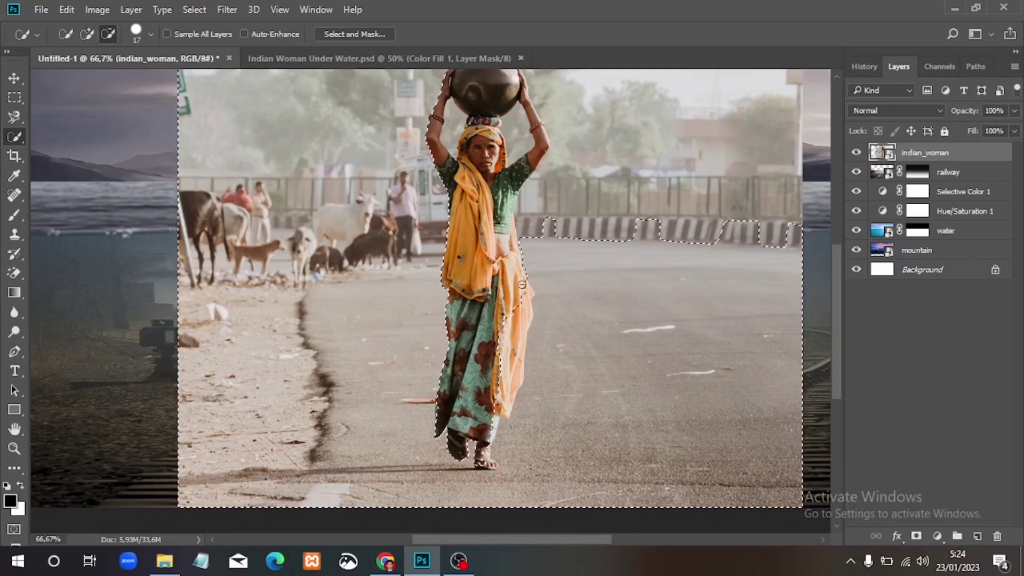
left_click_drag(488, 392, 493, 476)
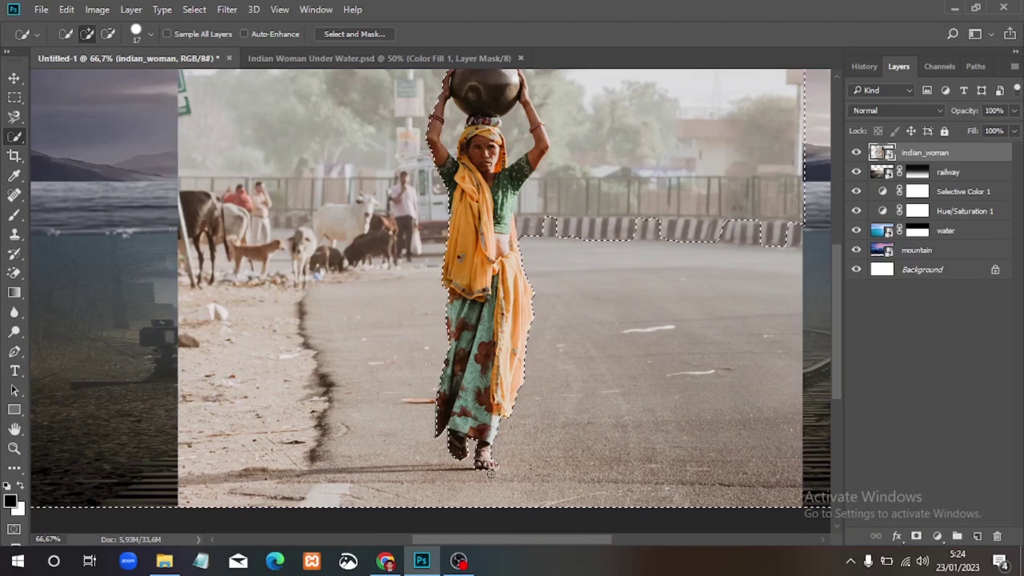
Remove a stray patch near the railing and refine the selection beside the woman's raised arm
scroll(674, 375, "up", 3)
scroll(674, 375, "up", 1)
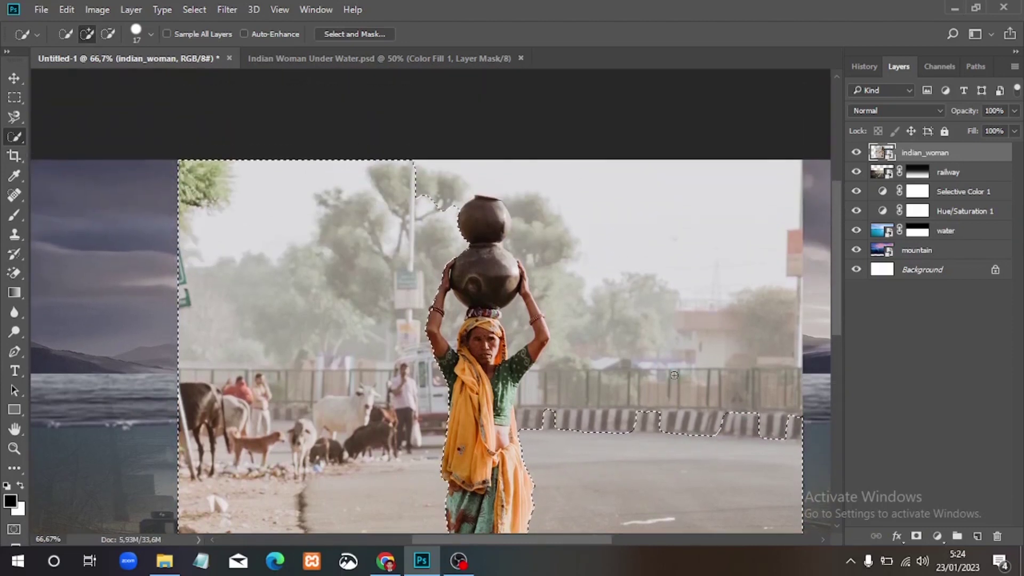
mouse_move(709, 435)
left_mouse_down()
mouse_move(733, 335)
mouse_move(712, 421)
left_mouse_up()
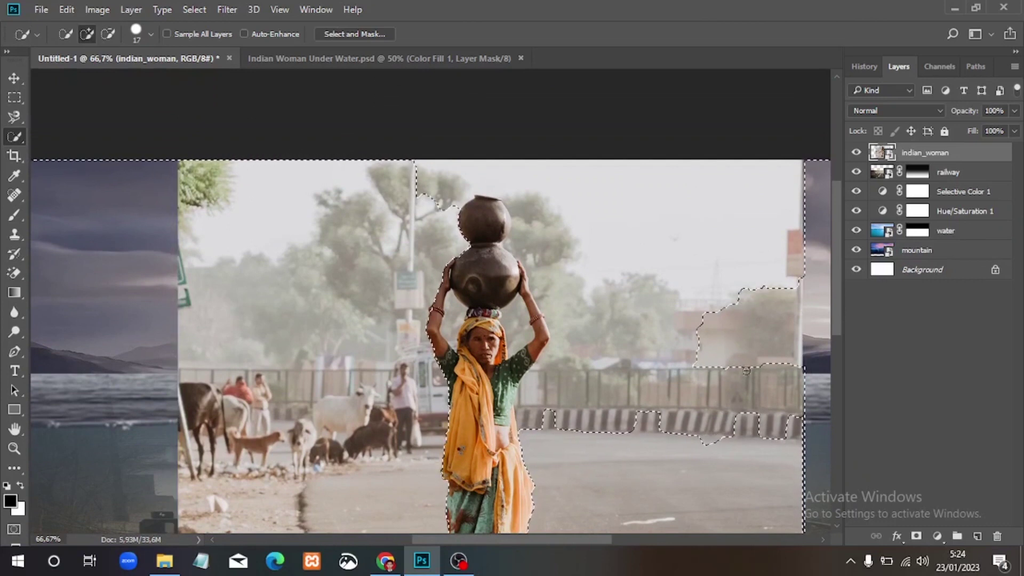
left_click(709, 440)
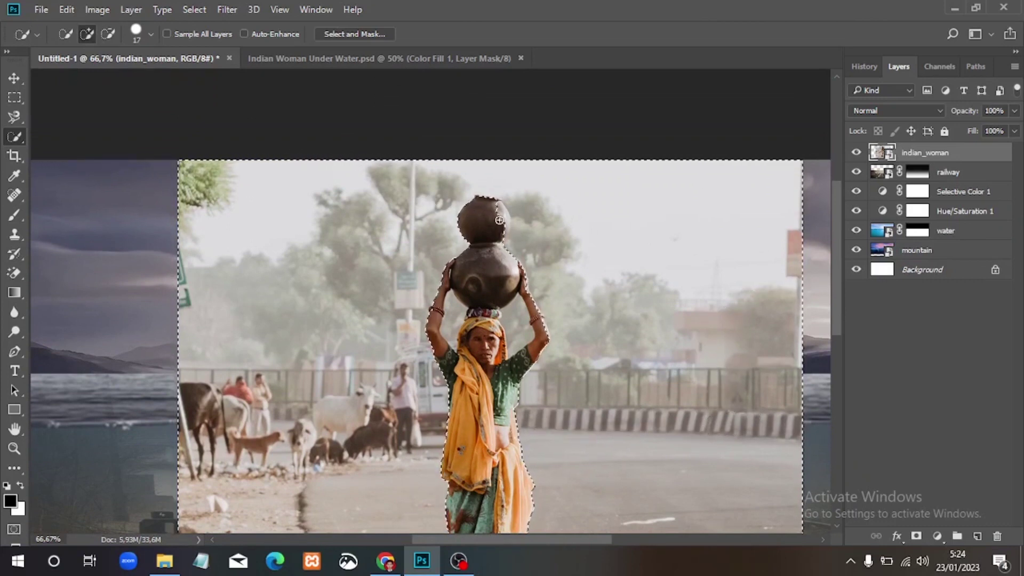
key("alt")
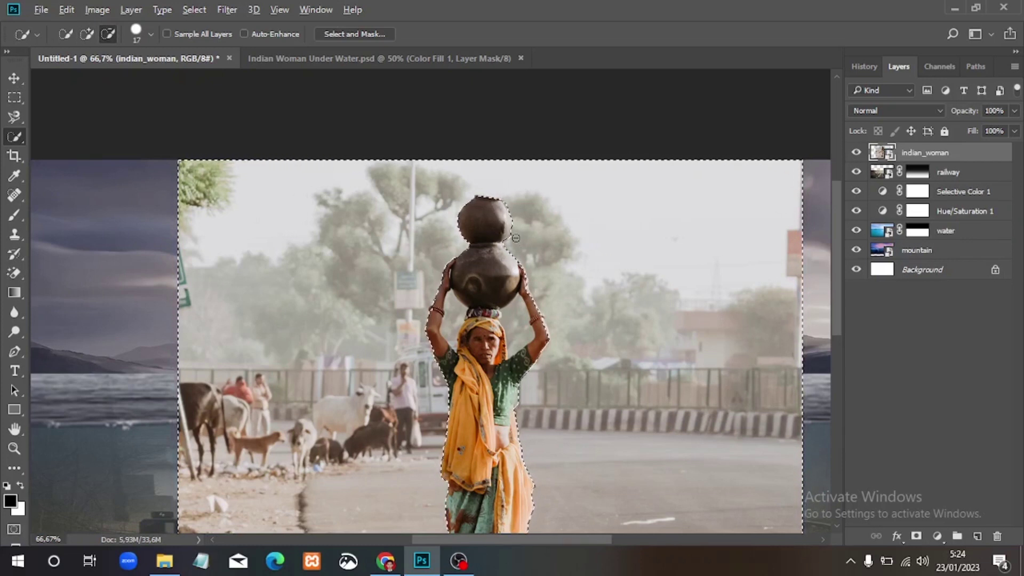
scroll(560, 239, "down", 1)
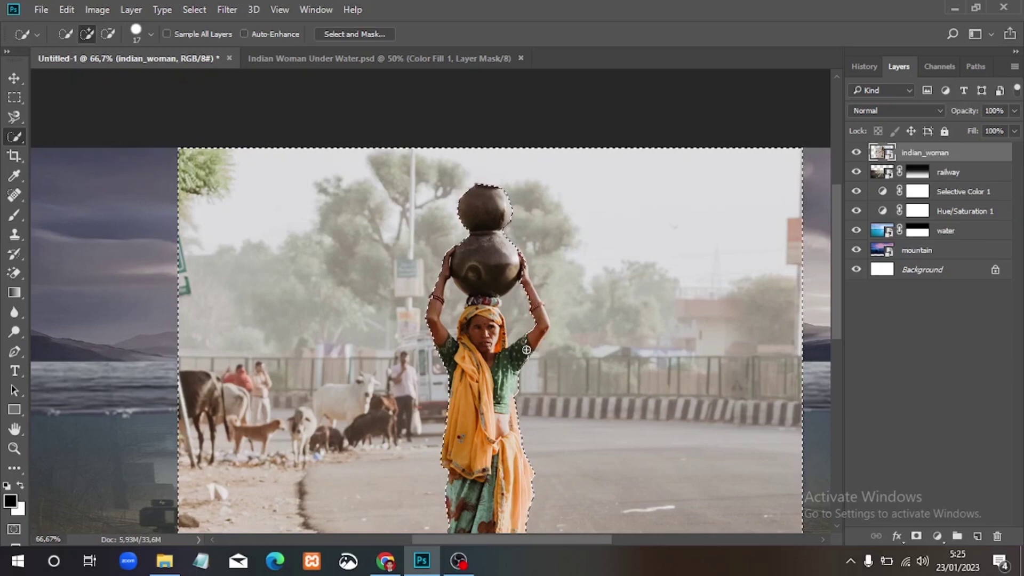
key("alt")
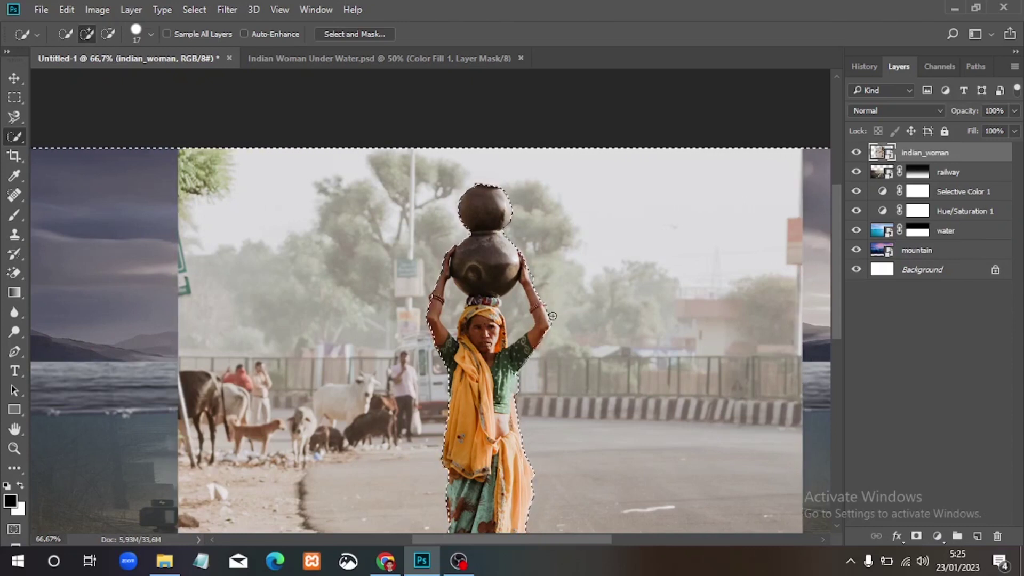
left_click(515, 309, "alt")
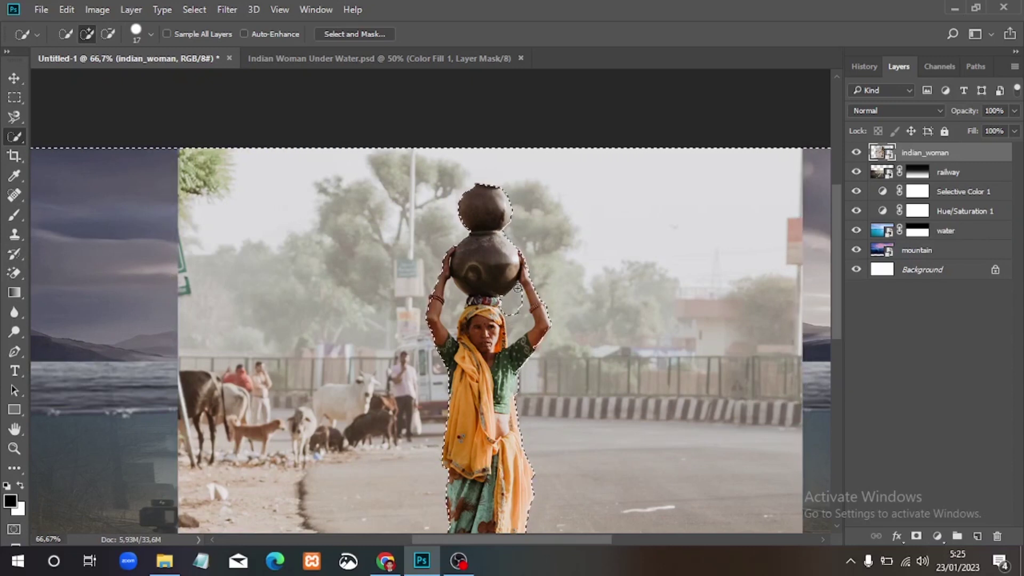
left_click(507, 317, "alt")
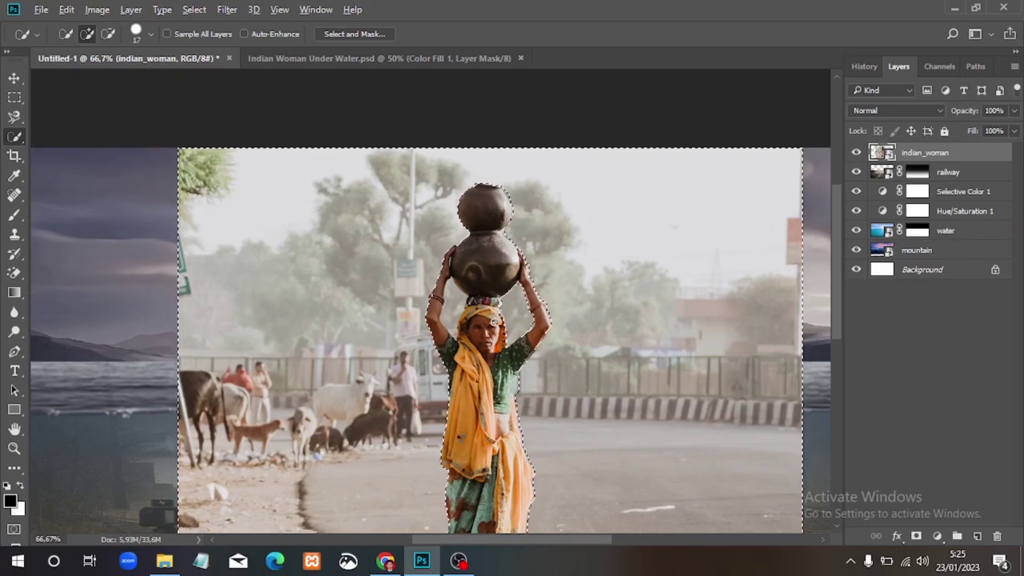
left_click(504, 315, "alt")
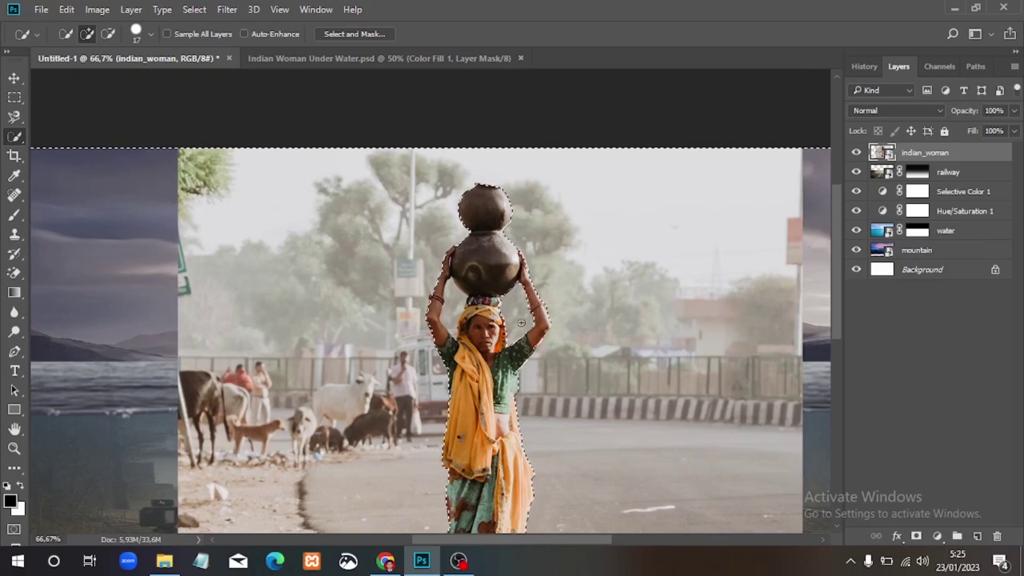
key("ctrl+z")
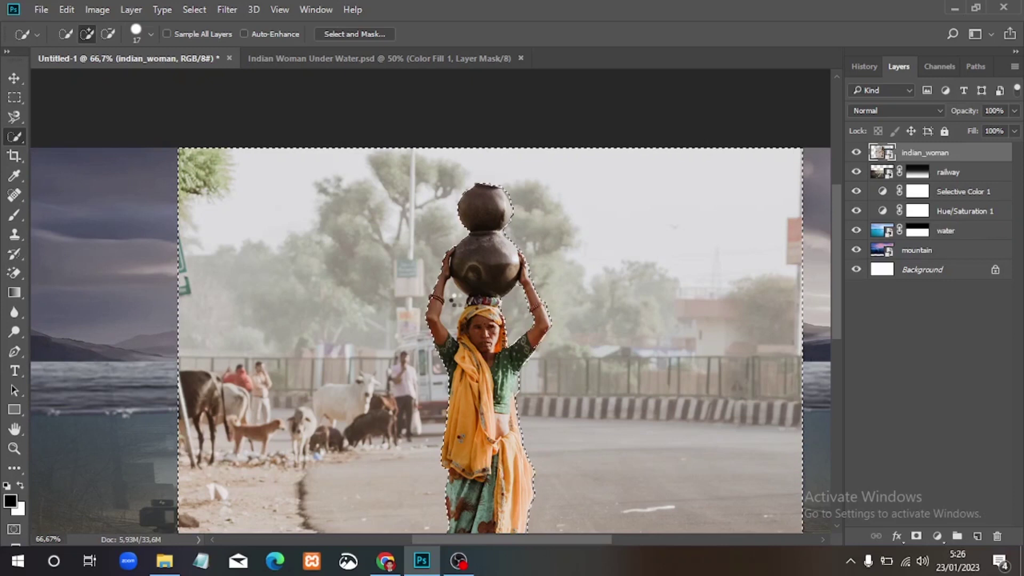
Add the area near the woman's head to the selection, undoing the overspill
left_click(456, 299)
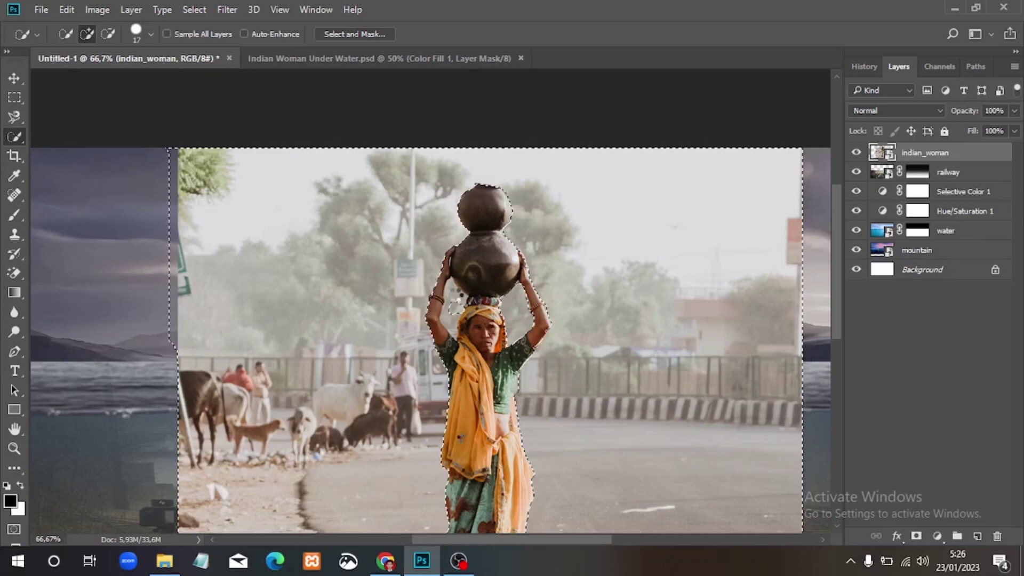
left_click(456, 301)
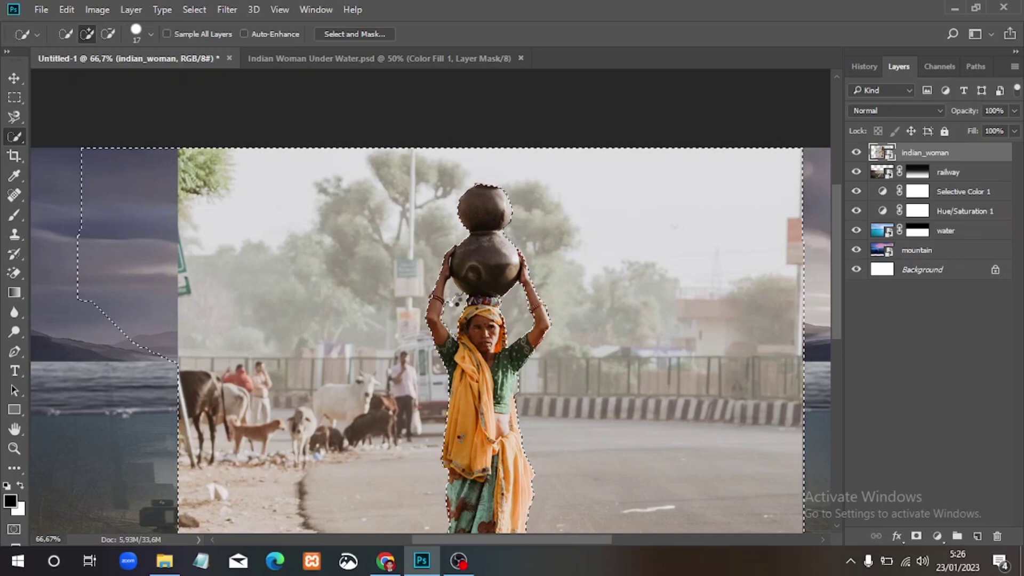
left_click(456, 300)
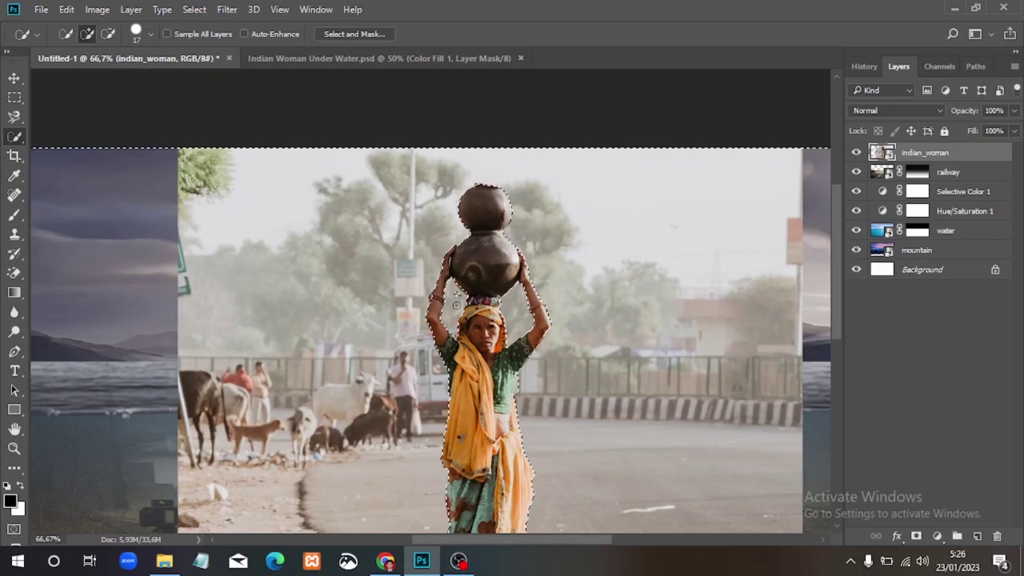
key("ctrl+z")
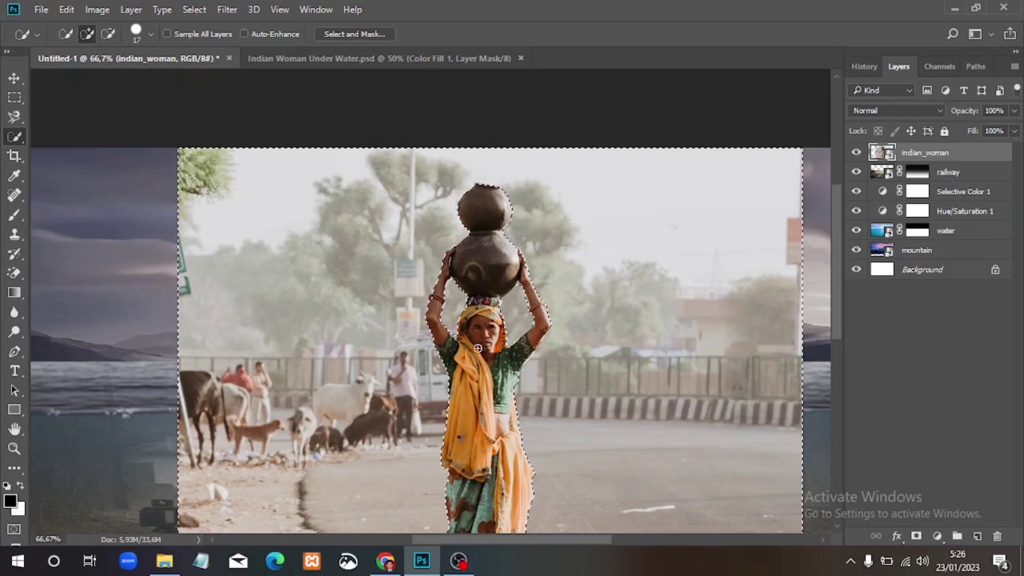
scroll(358, 276, "down", 5)
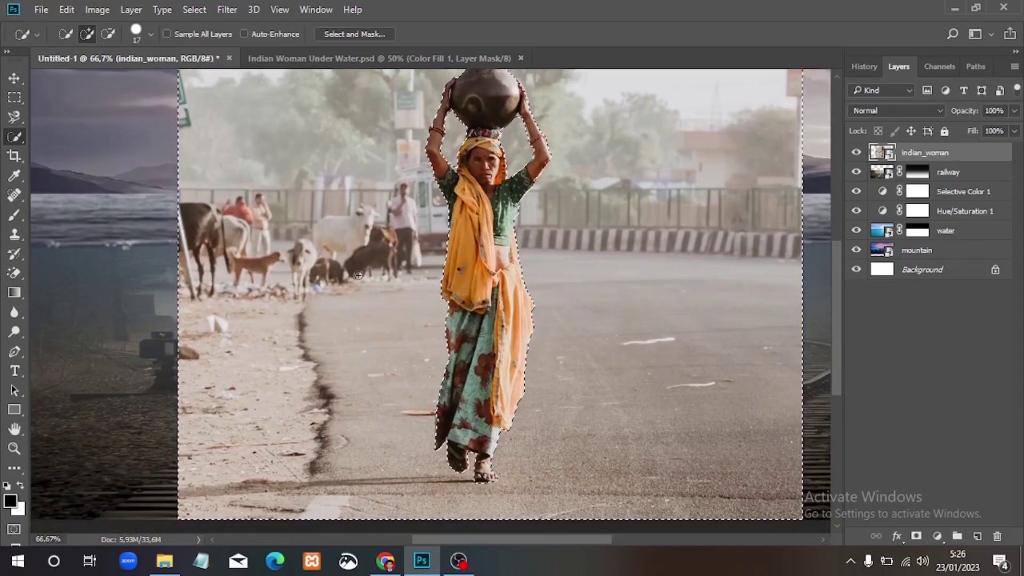
scroll(356, 276, "up", 5)
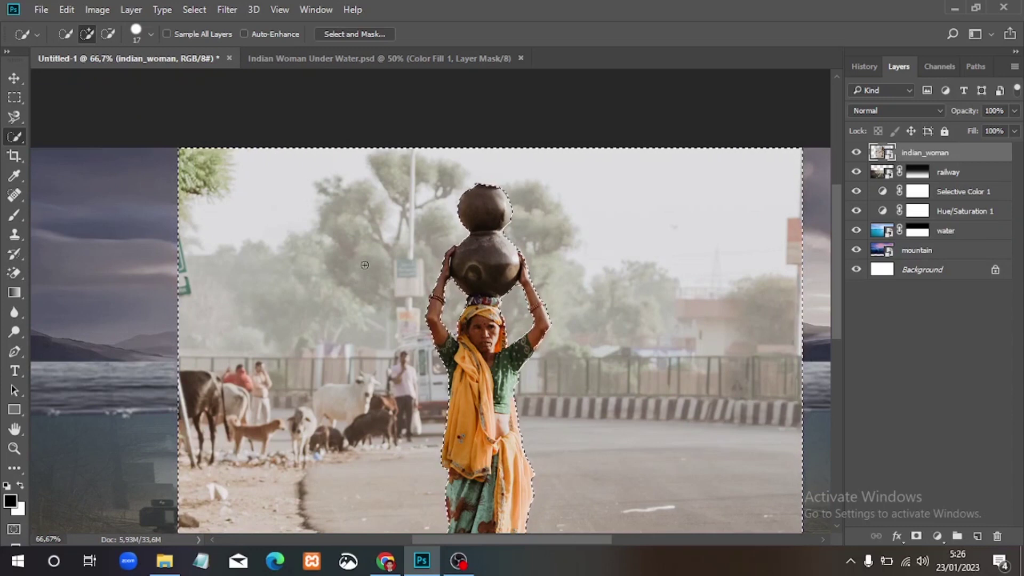
right_click(14, 272)
left_click(64, 297)
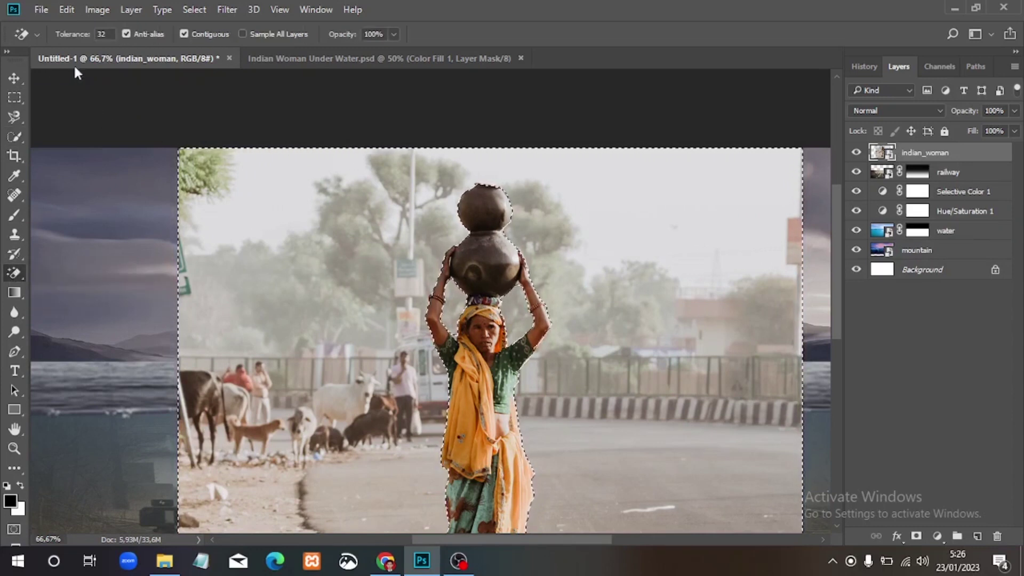
Try the Few particles brush at 432 px and dismiss the smart object error
left_click(36, 33)
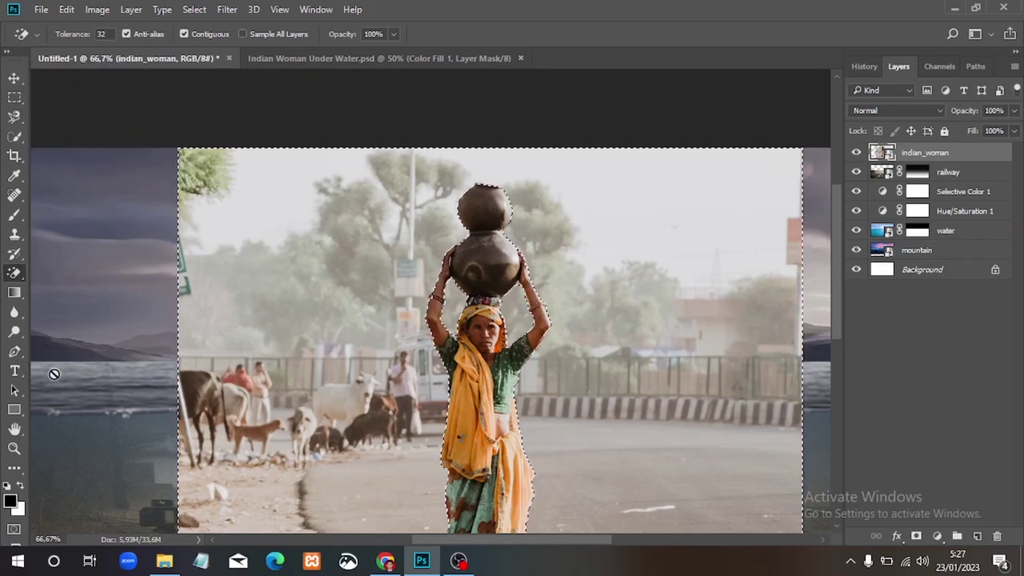
left_click(15, 215)
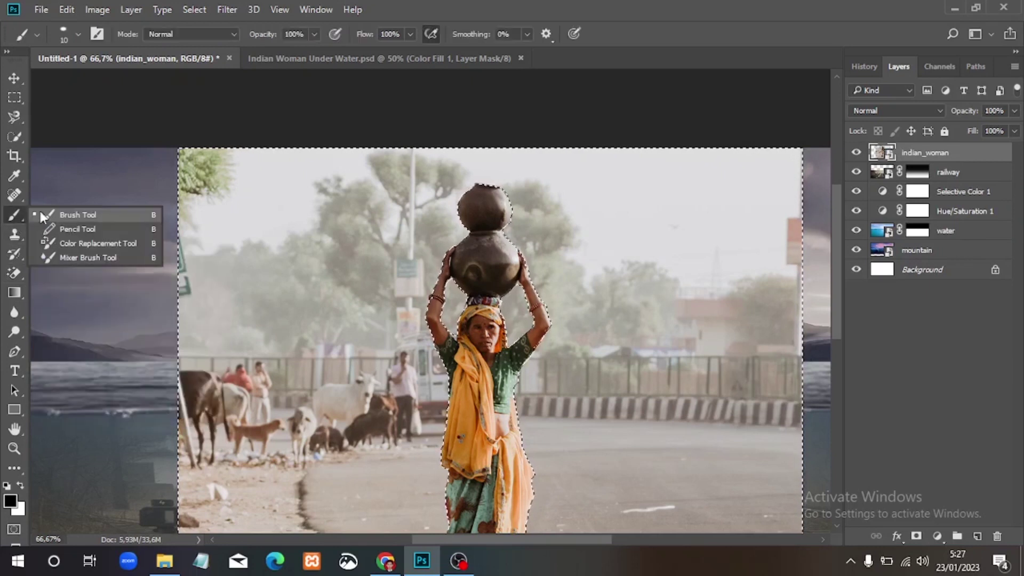
left_click(76, 35)
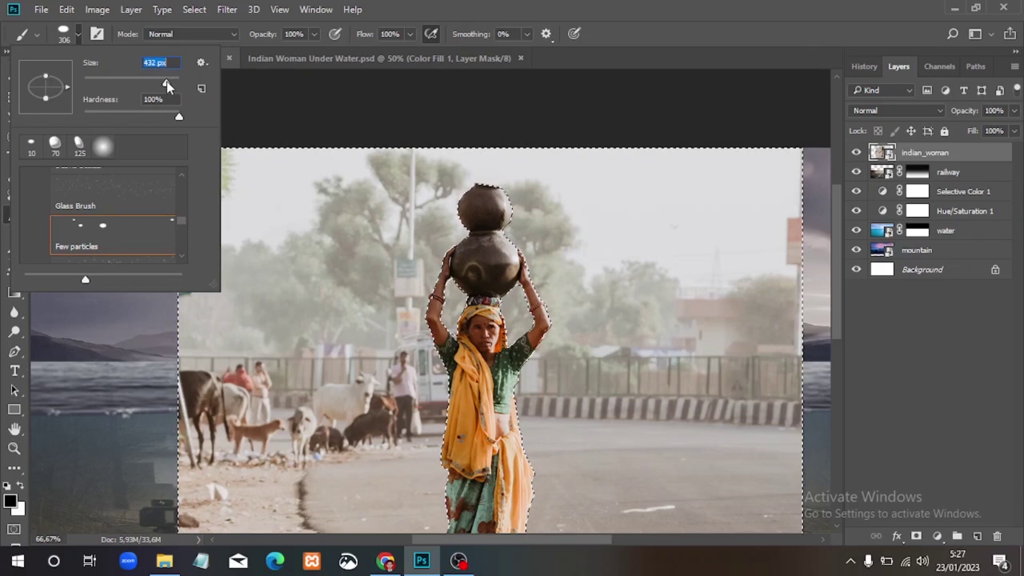
left_click(954, 152)
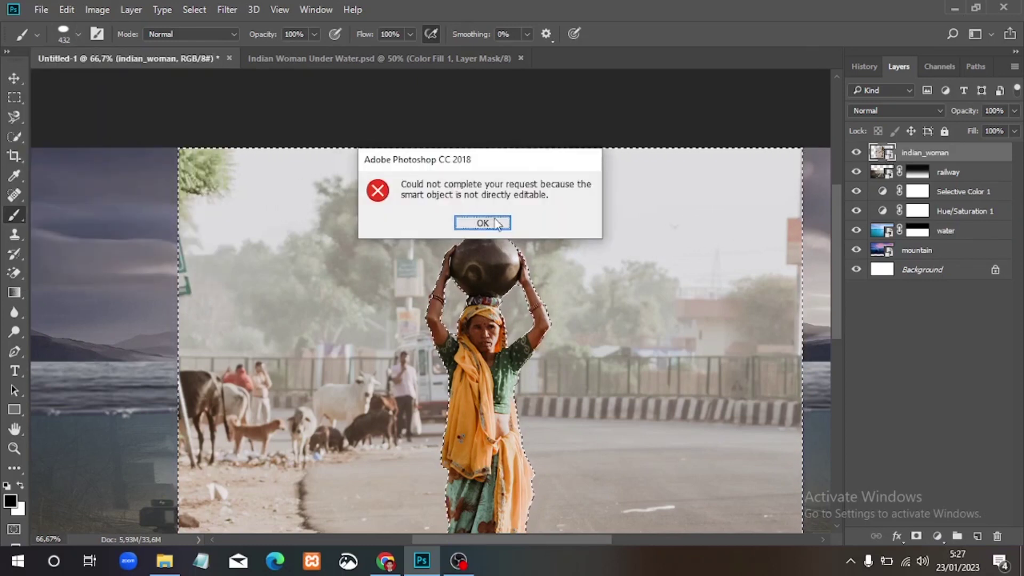
left_click(478, 223)
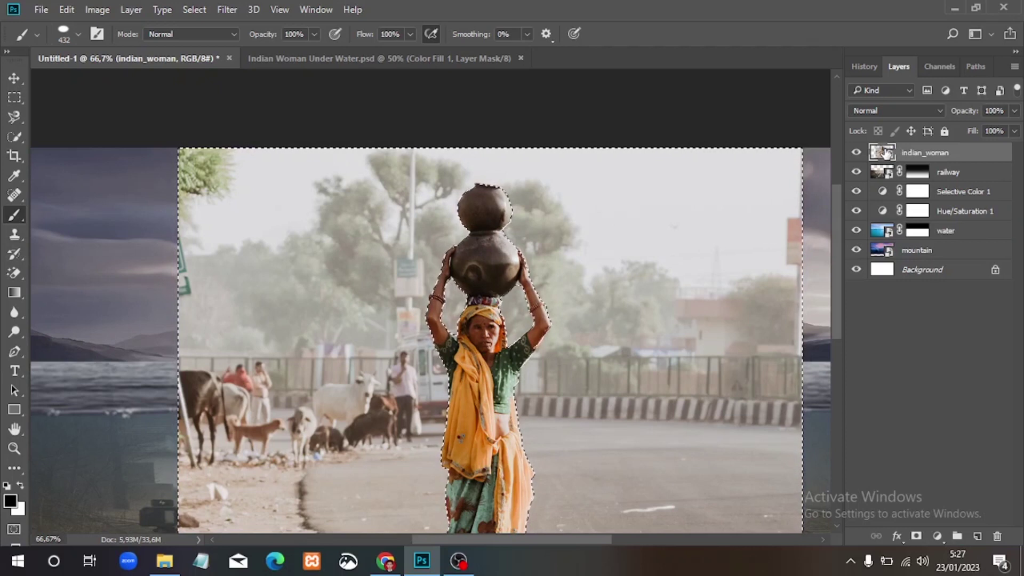
Shift the woman photo layer about 70 px left with the Move tool
scroll(573, 298, "down", 1)
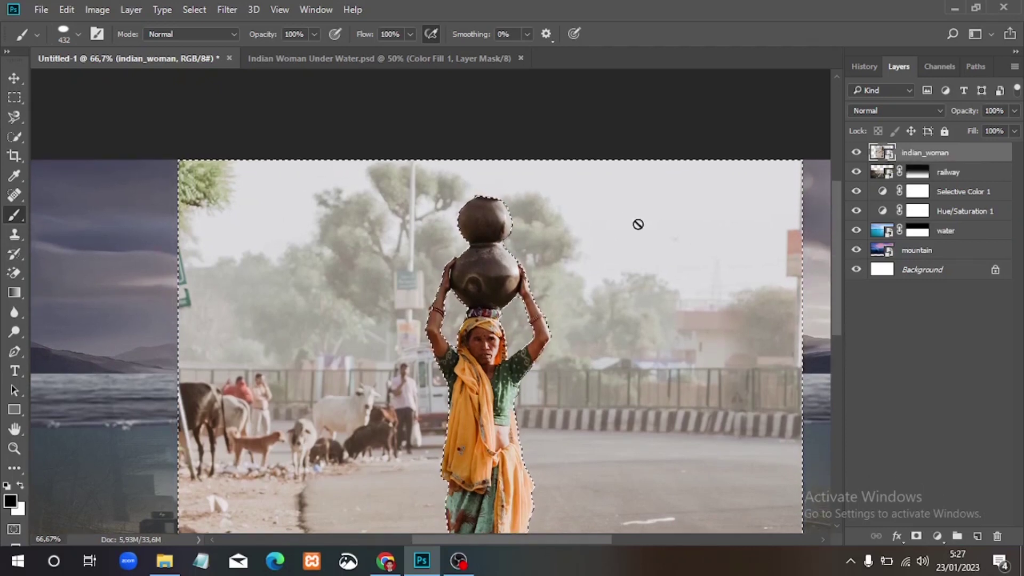
scroll(301, 355, "up", 5)
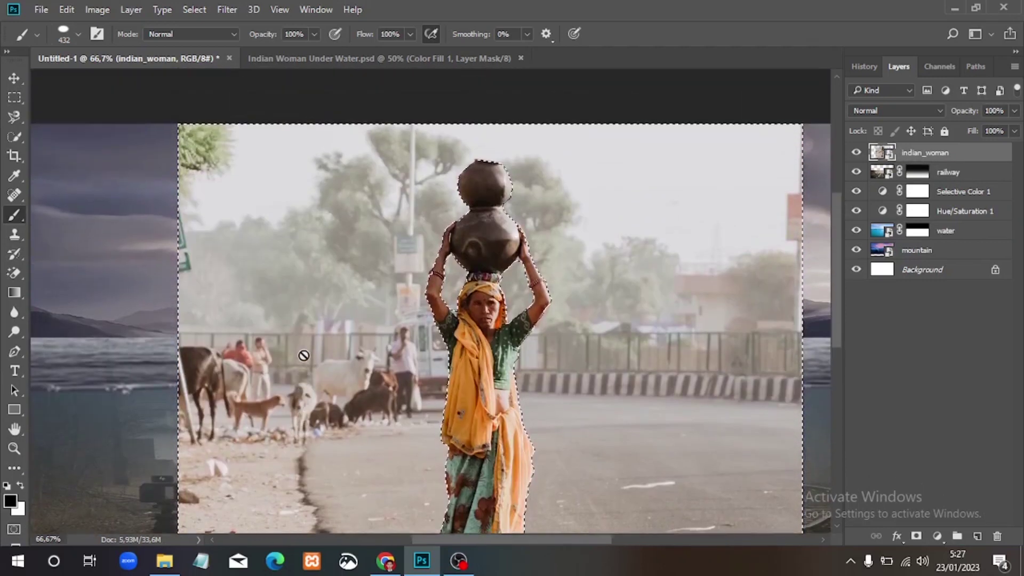
right_click(881, 154)
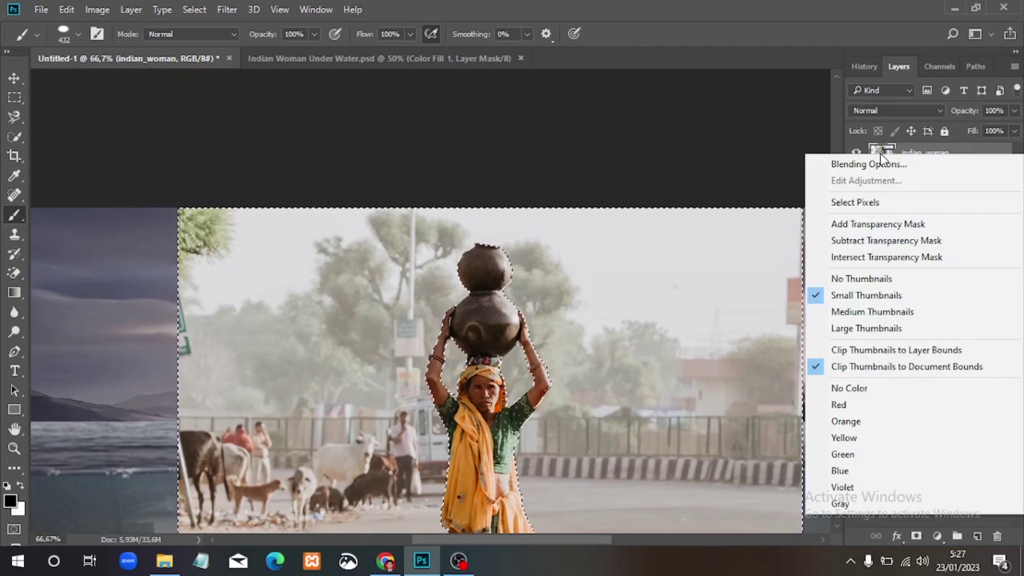
key("Escape")
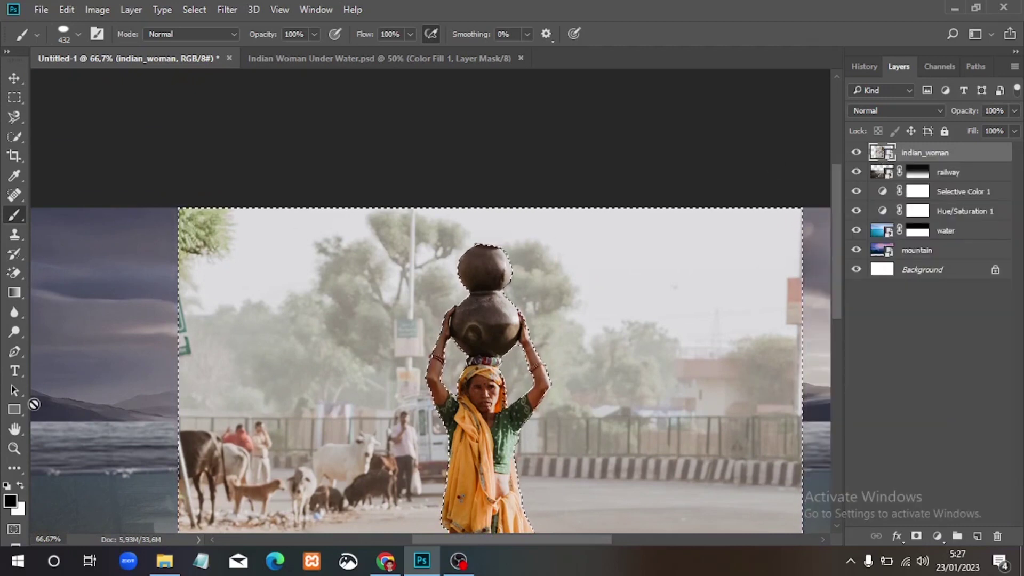
right_click(15, 216)
left_click(39, 219)
key("v")
left_click_drag(293, 247, 255, 242)
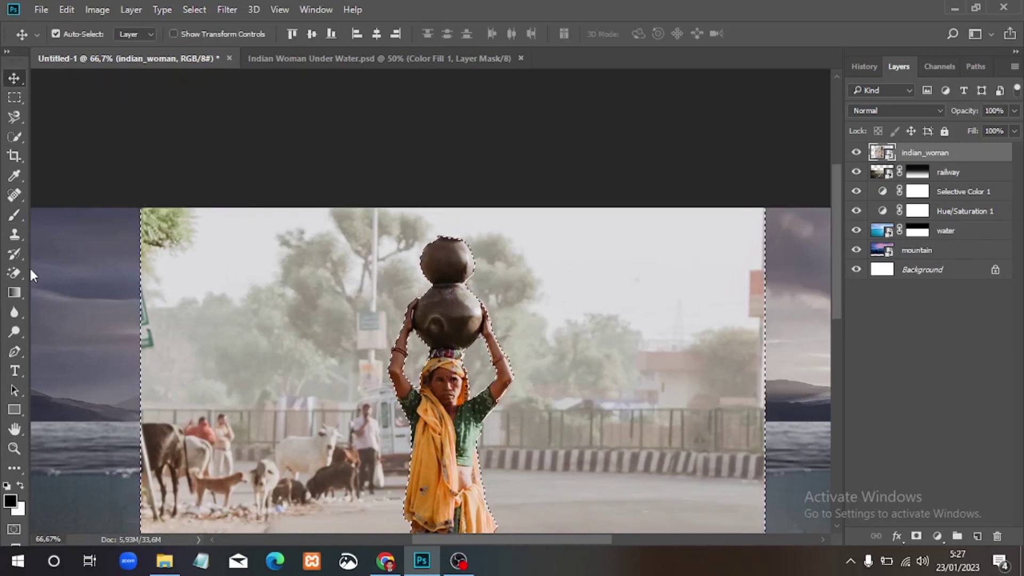
Choose the standard Eraser, rasterize the woman's smart object, and set the eraser to 432 px
left_click(15, 273)
left_click(78, 273)
left_click(277, 260)
key("Return")
left_click(78, 34)
left_click_drag(108, 78, 160, 87)
Erase the street around the woman so the sky, sea and tracks show through
left_click_drag(176, 224, 777, 296)
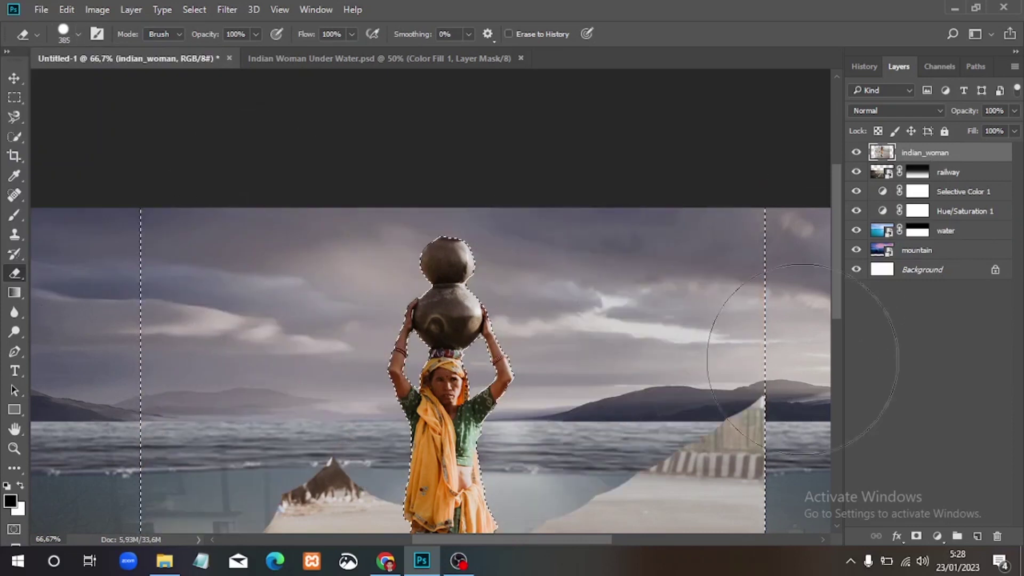
scroll(779, 320, "down", 3)
left_click_drag(249, 411, 606, 435)
scroll(754, 377, "down", 3)
left_click_drag(754, 377, 137, 469)
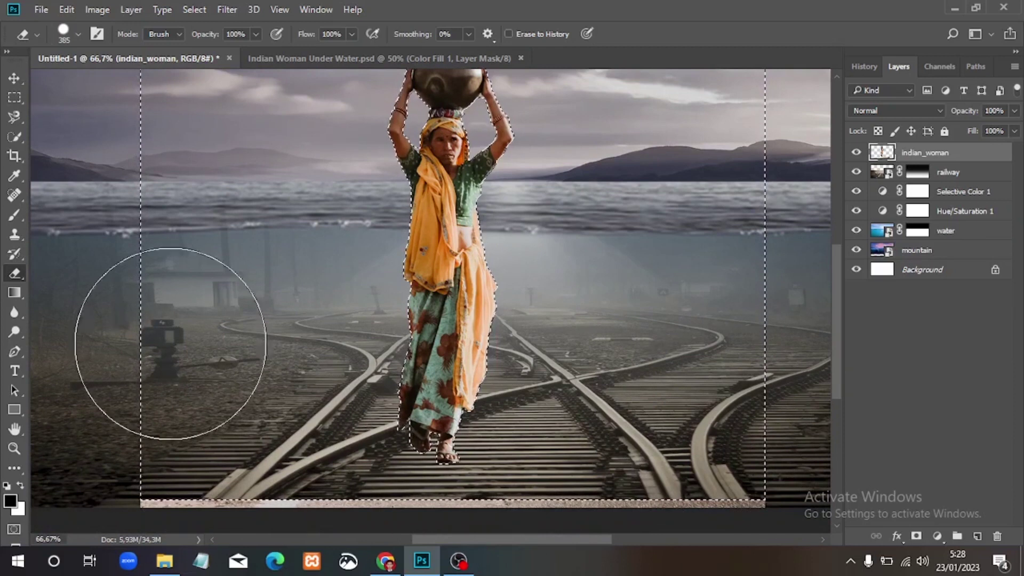
scroll(726, 296, "up", 5)
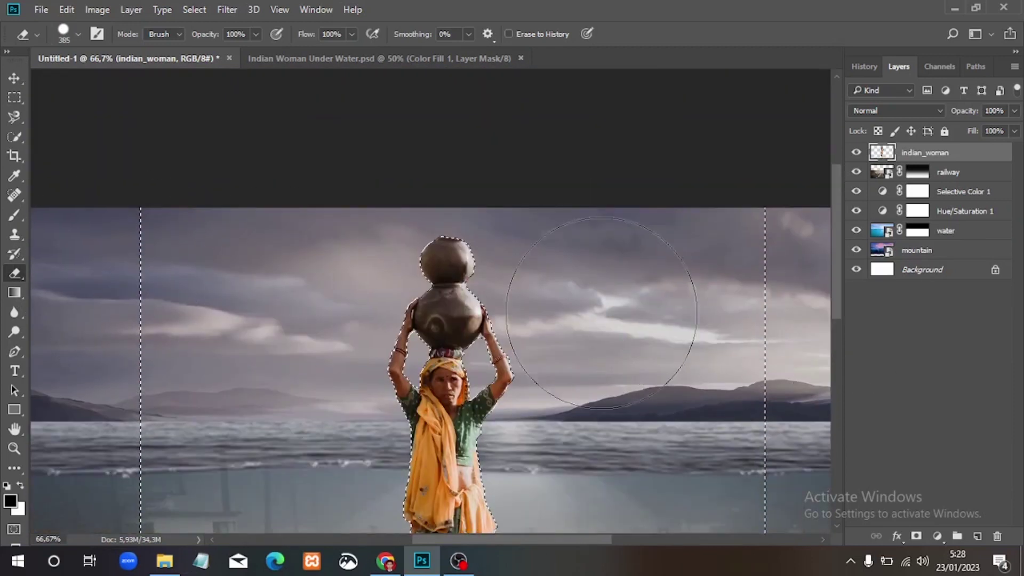
scroll(560, 378, "down", 2)
scroll(622, 388, "down", 3)
scroll(537, 389, "down", 2)
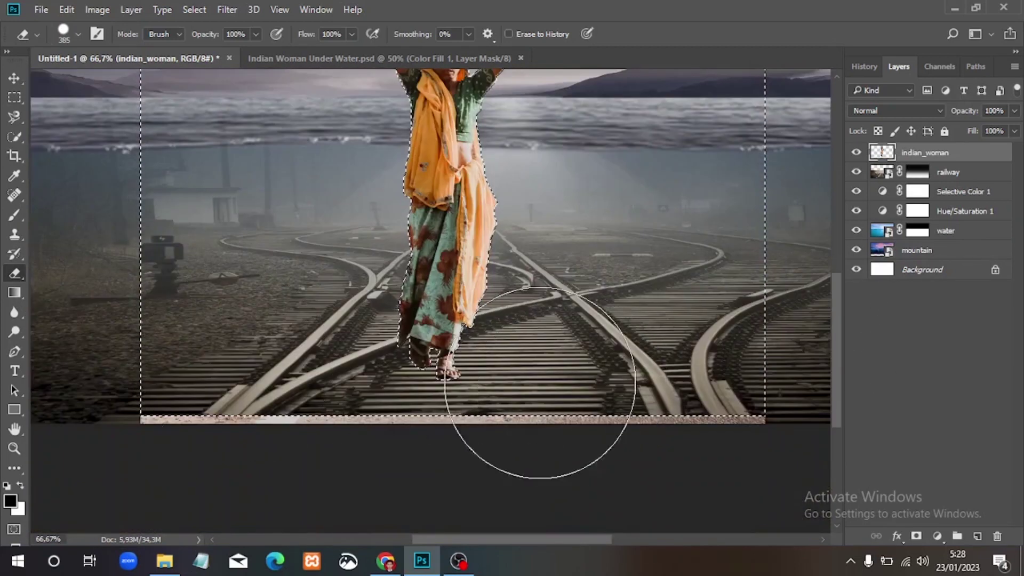
Make the railway layer active and switch to the Rectangular Marquee
left_click(15, 77)
left_click(85, 160)
key("m")
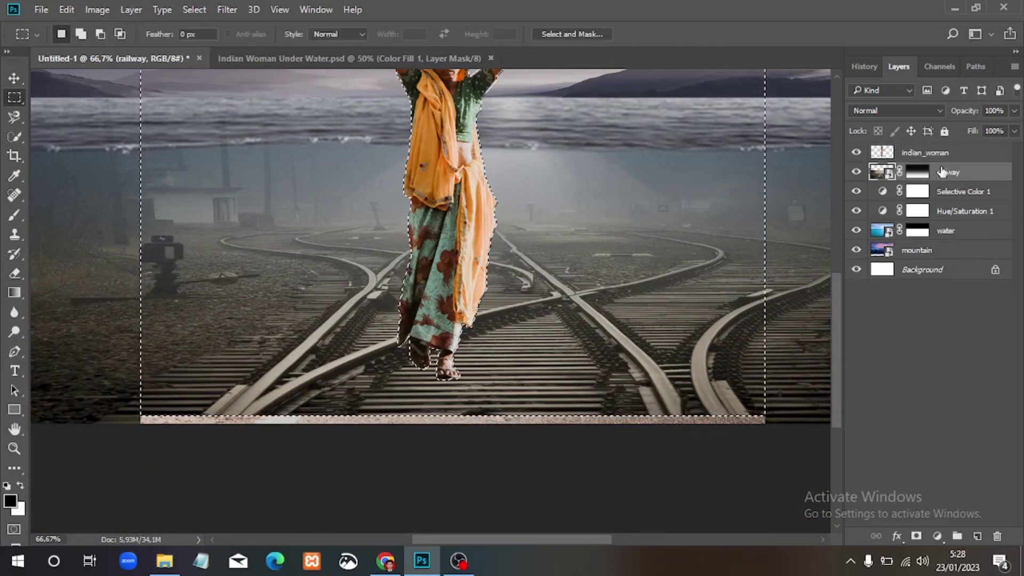
left_click(920, 159)
Select a thin strip along the image bottom and paint it black with the brush
left_click_drag(133, 411, 770, 421)
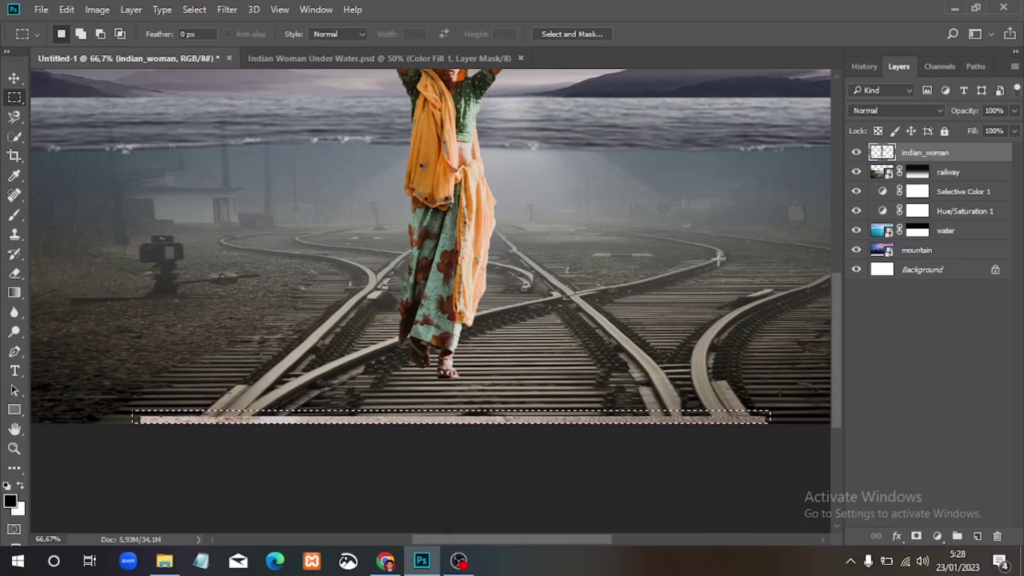
key("b")
left_click(346, 376)
right_click(15, 215)
left_click(53, 213)
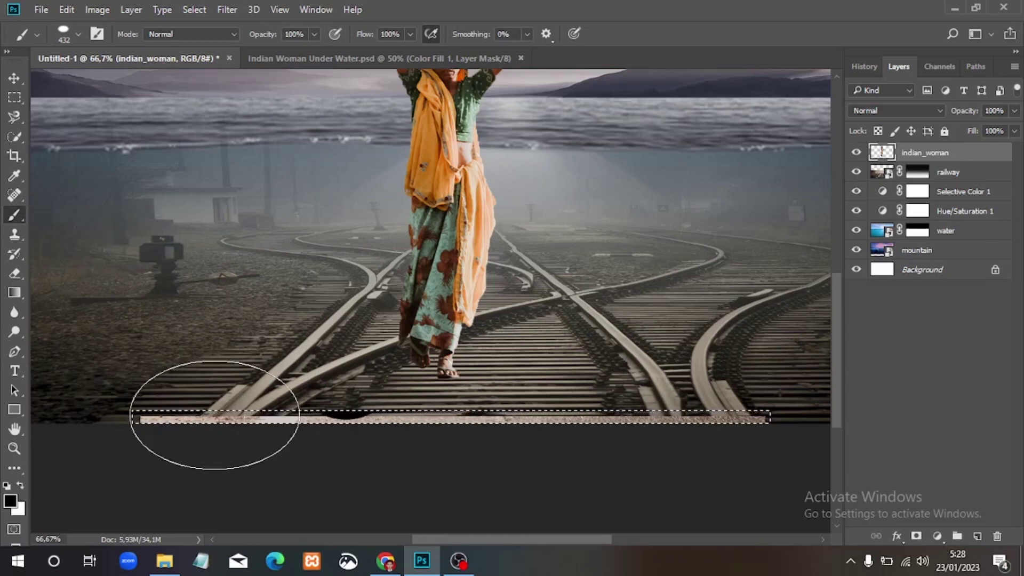
Clear the strip selection and use Quick Selection to subtract the area up to her feet
left_click(22, 80)
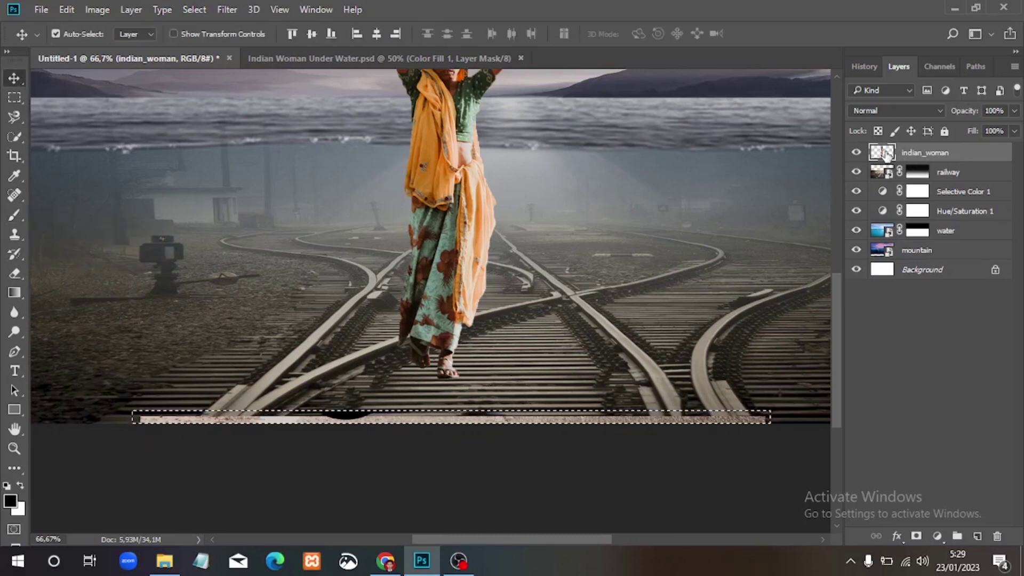
left_click(13, 101)
left_click(45, 171)
left_click(21, 122)
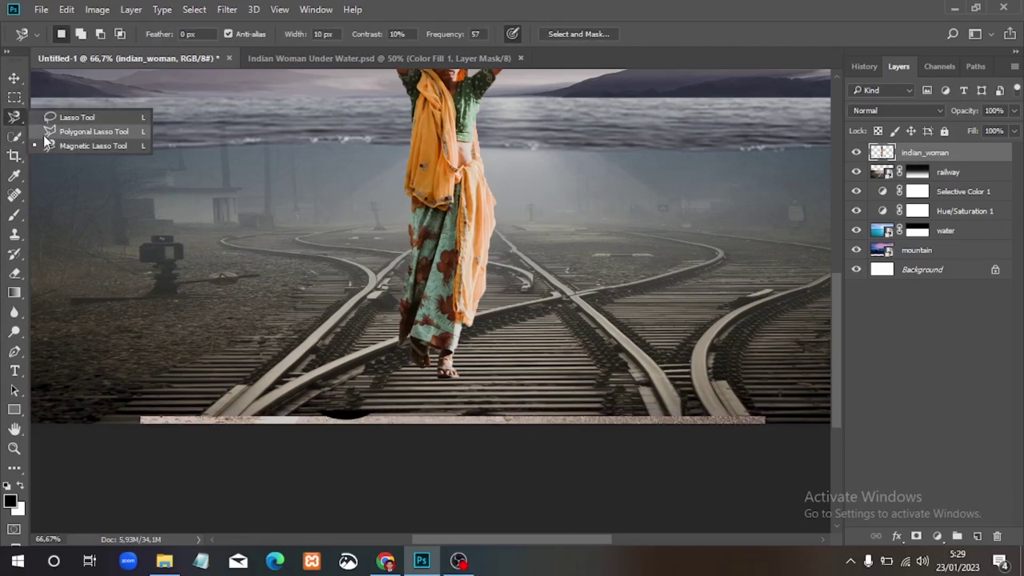
left_click(14, 136)
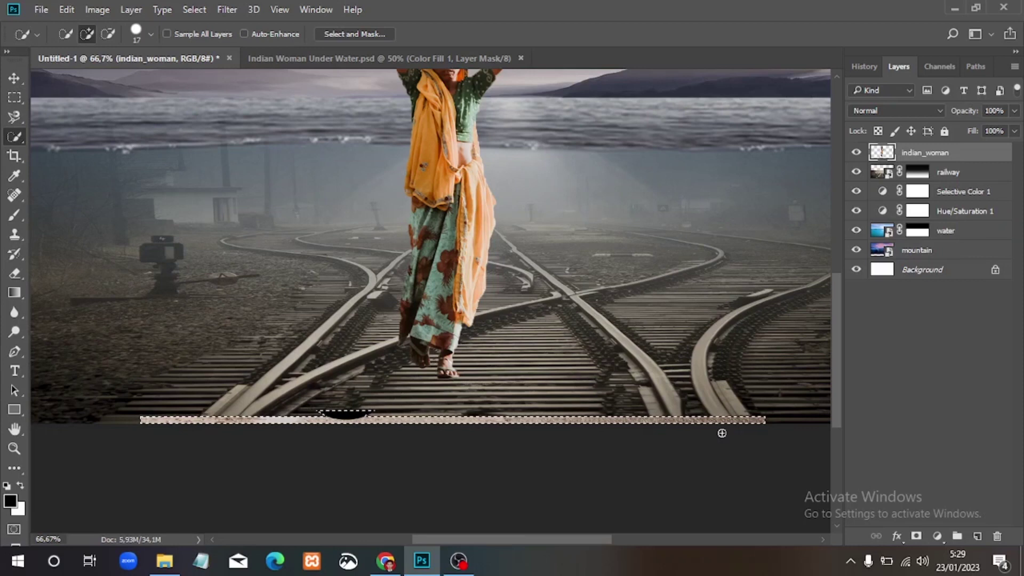
left_click(524, 399, "alt")
key("v")
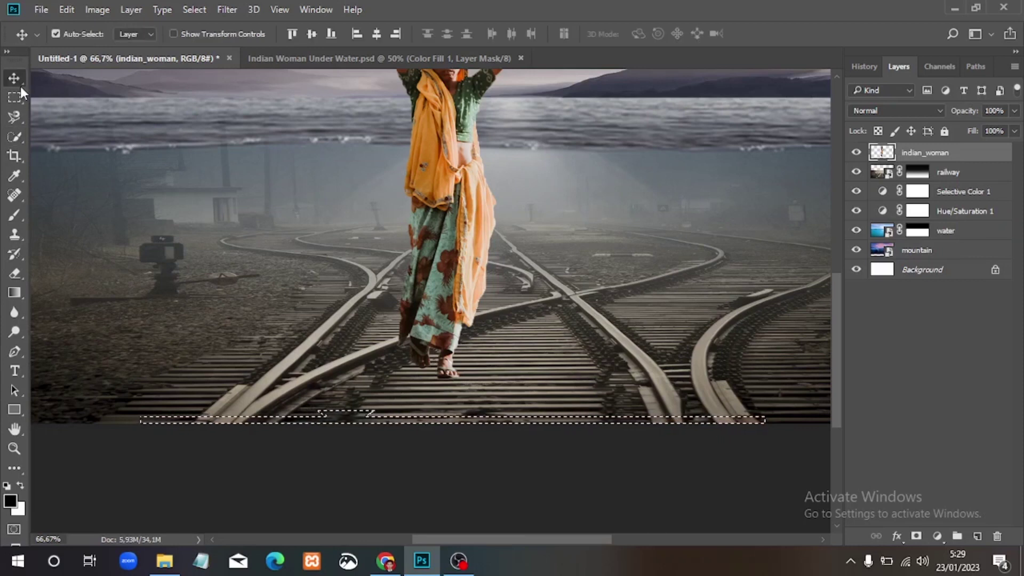
scroll(631, 315, "up", 3)
scroll(630, 316, "up", 1)
scroll(654, 307, "up", 2)
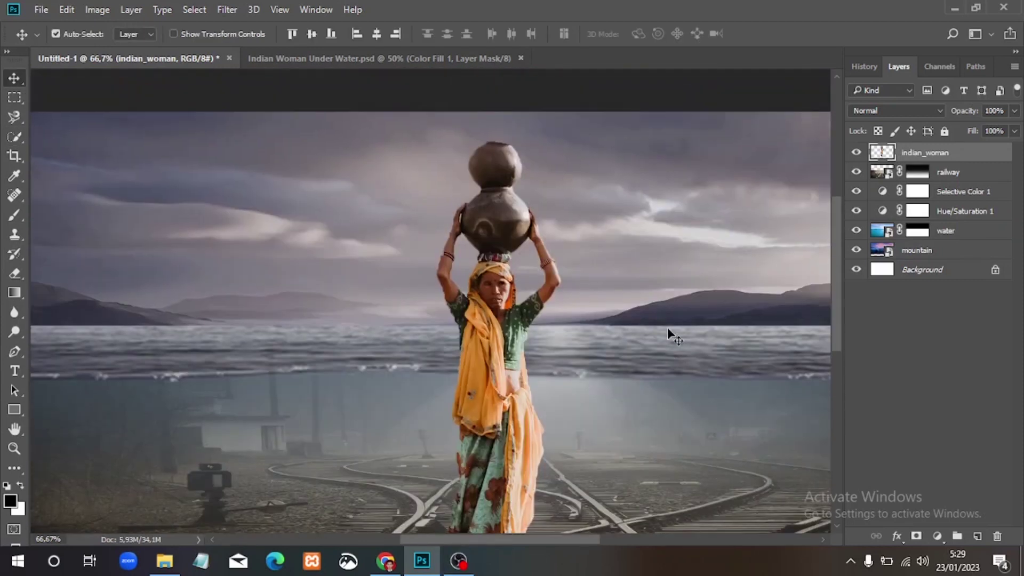
Add a mask to indian_woman and lasso a band across her waist at the waterline
left_click(918, 537)
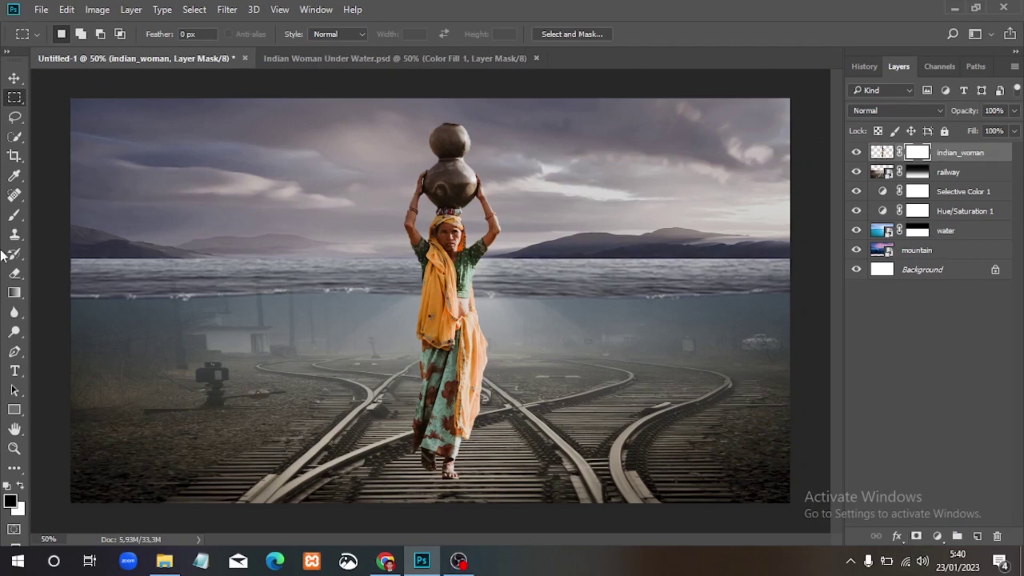
right_click(17, 116)
left_click(59, 118)
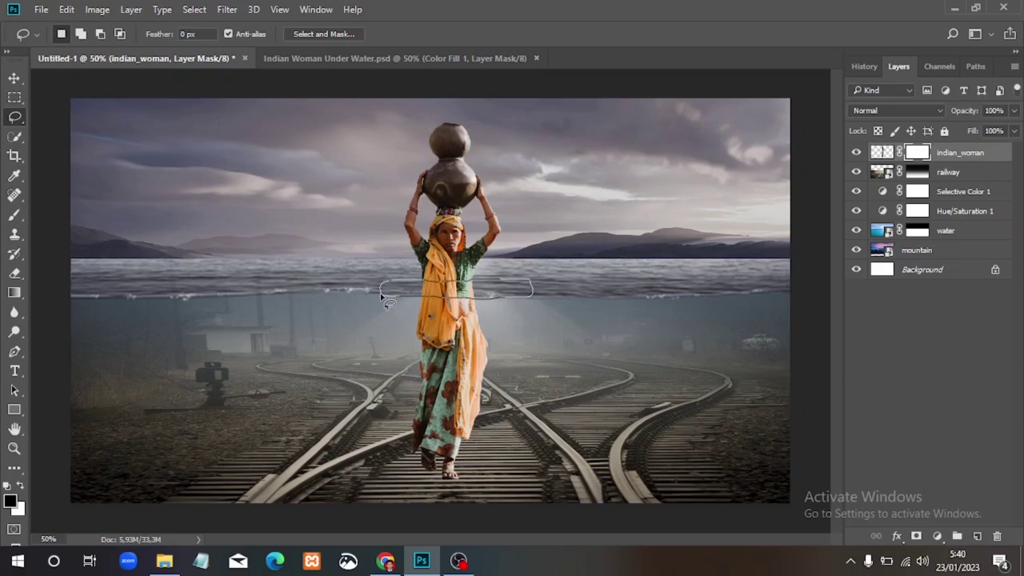
left_click_drag(381, 297, 384, 297)
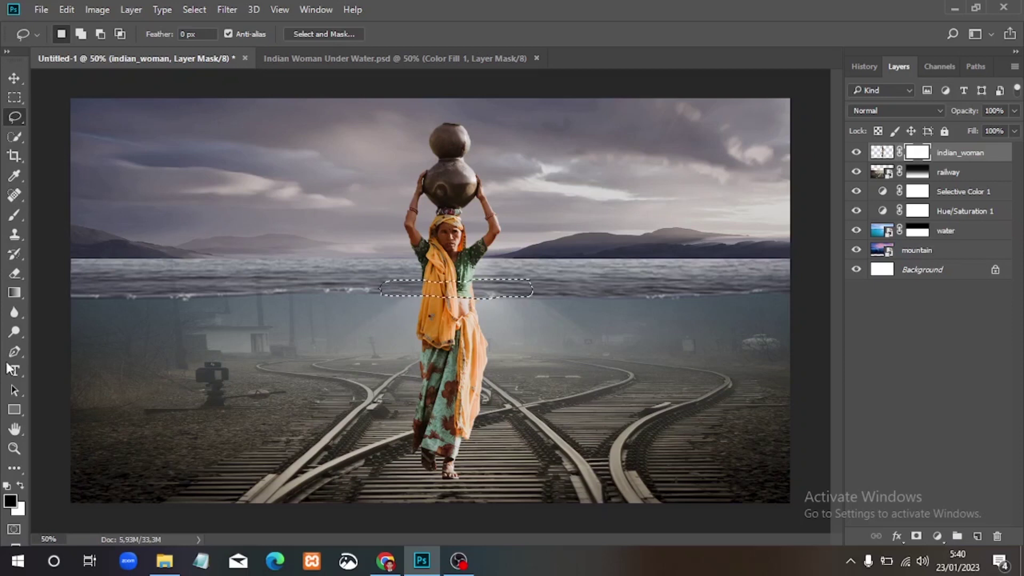
Paint black into the waist band on the mask, then clear the selection
left_click(14, 214)
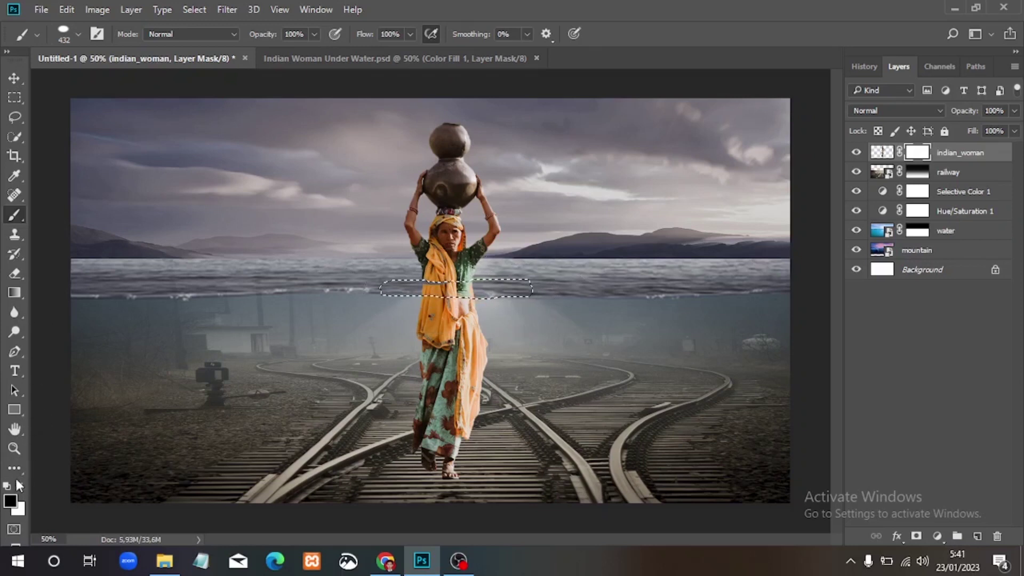
right_click(20, 212)
left_click(43, 215)
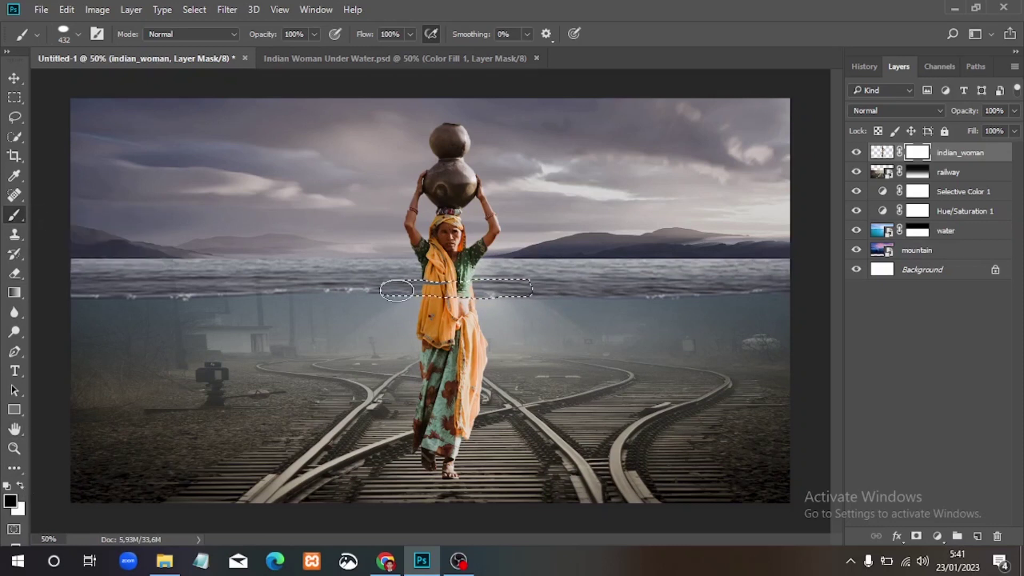
left_click_drag(563, 281, 457, 288)
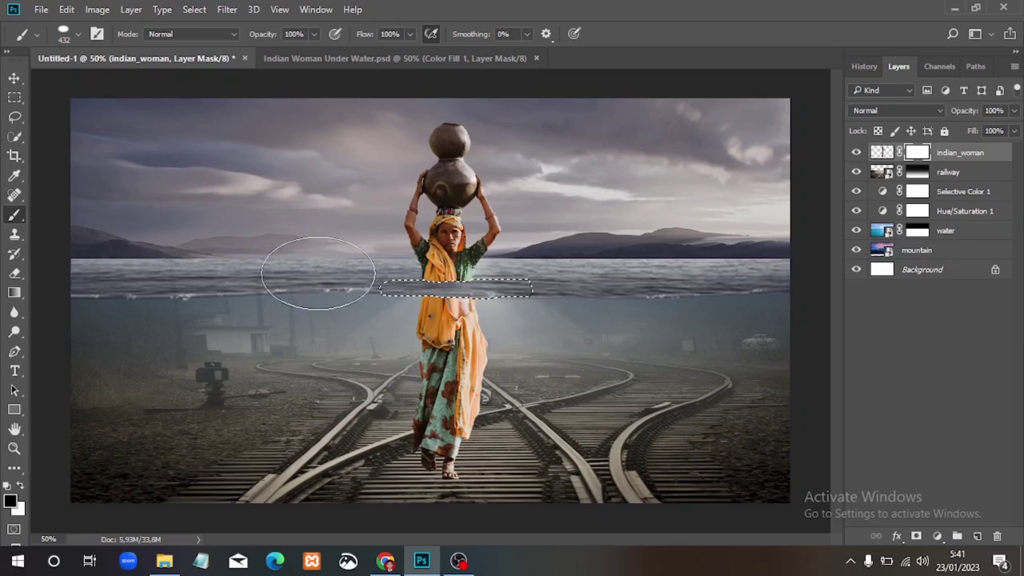
left_click(14, 77)
left_click(14, 97)
left_click(220, 223)
key("alt+bracketleft")
Place water.jpg as an embedded image and stretch it to cover the whole canvas
left_click(41, 9)
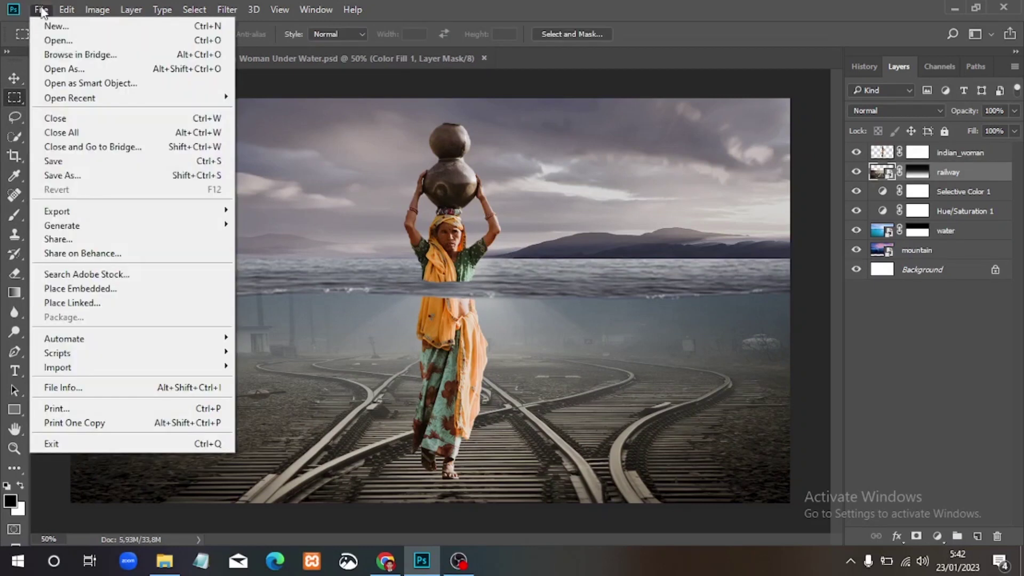
left_click(106, 289)
double_click(534, 140)
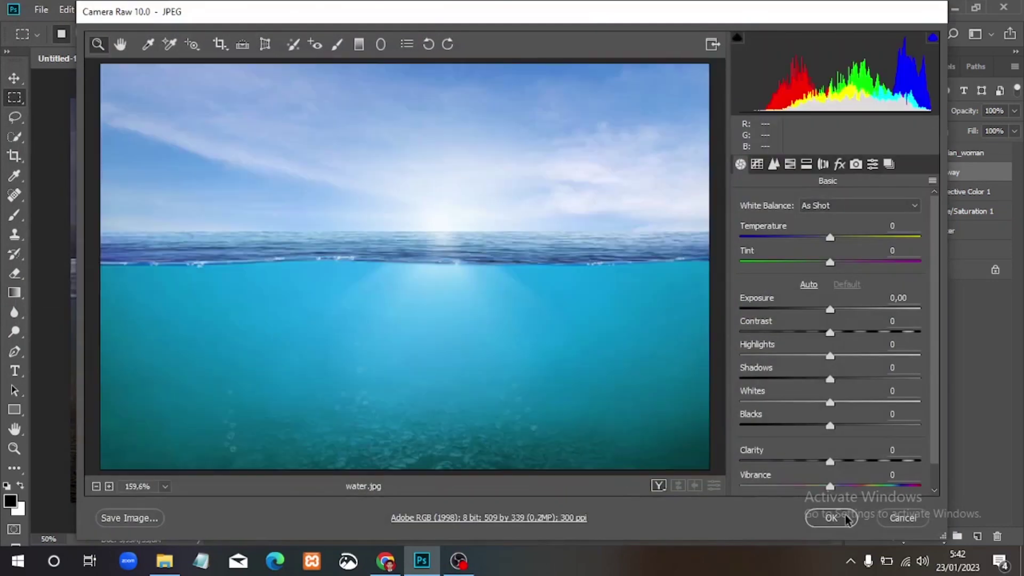
left_click(841, 515)
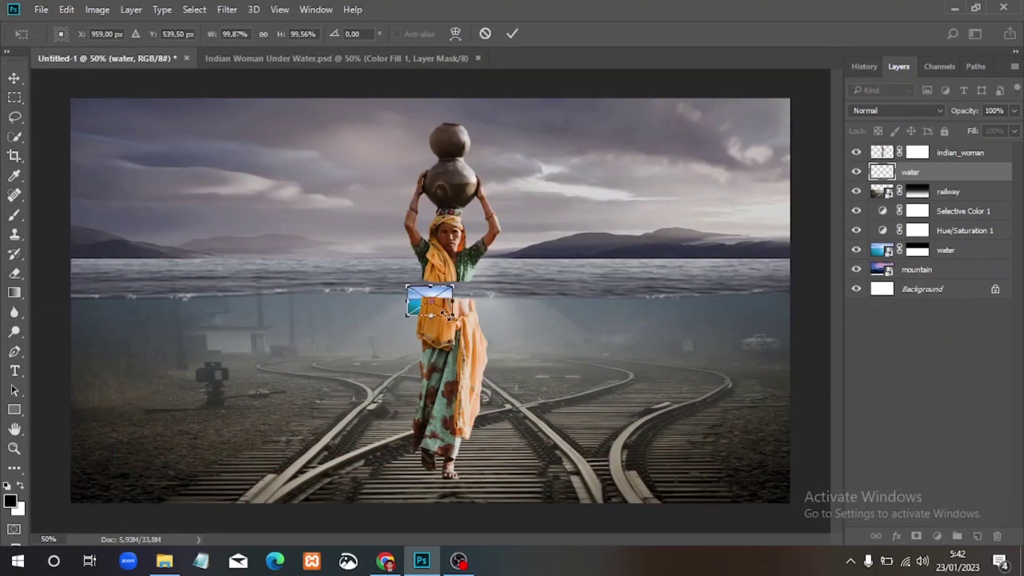
left_click_drag(453, 317, 765, 524)
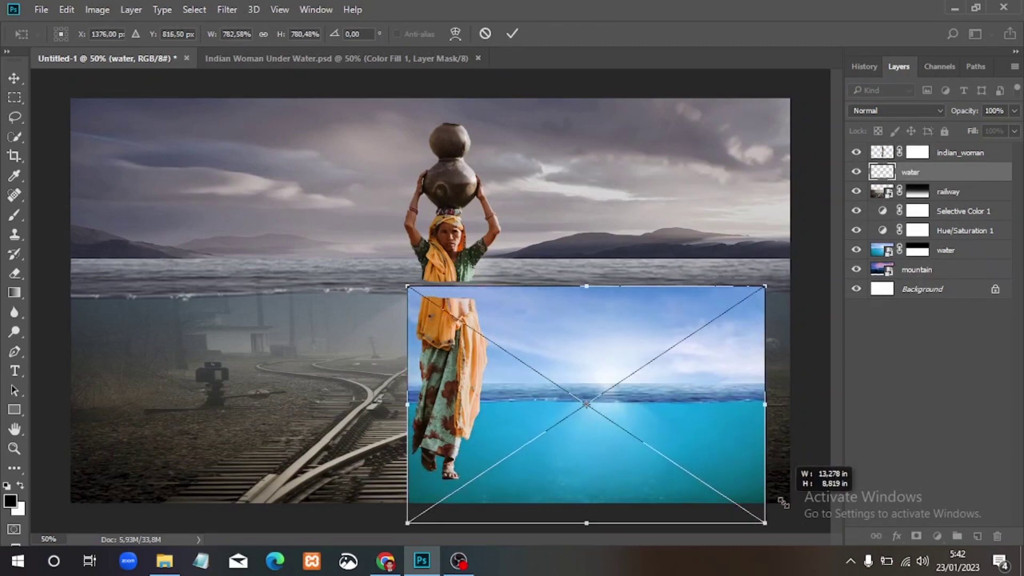
left_click_drag(408, 287, 69, 69)
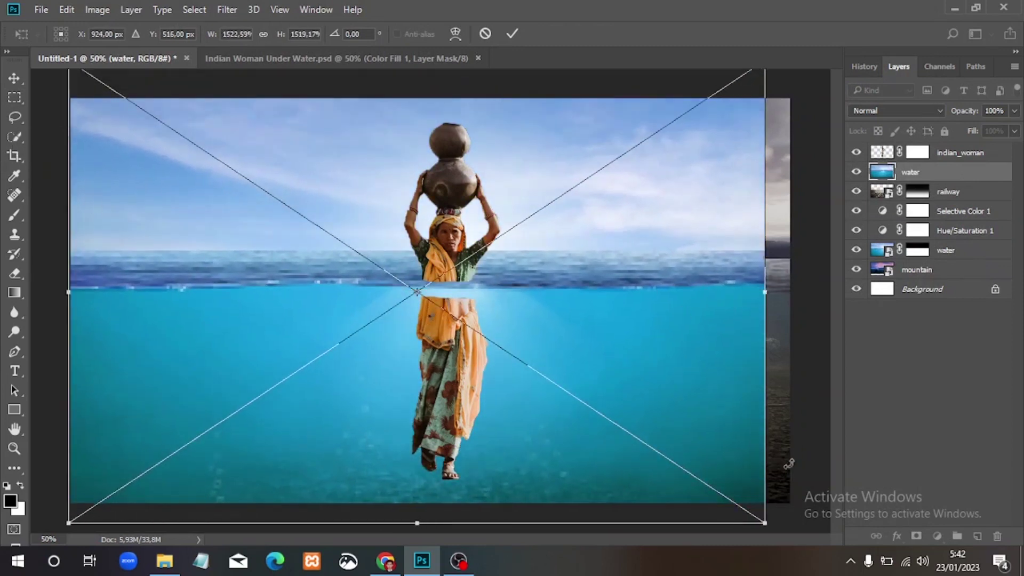
left_click_drag(767, 525, 797, 543)
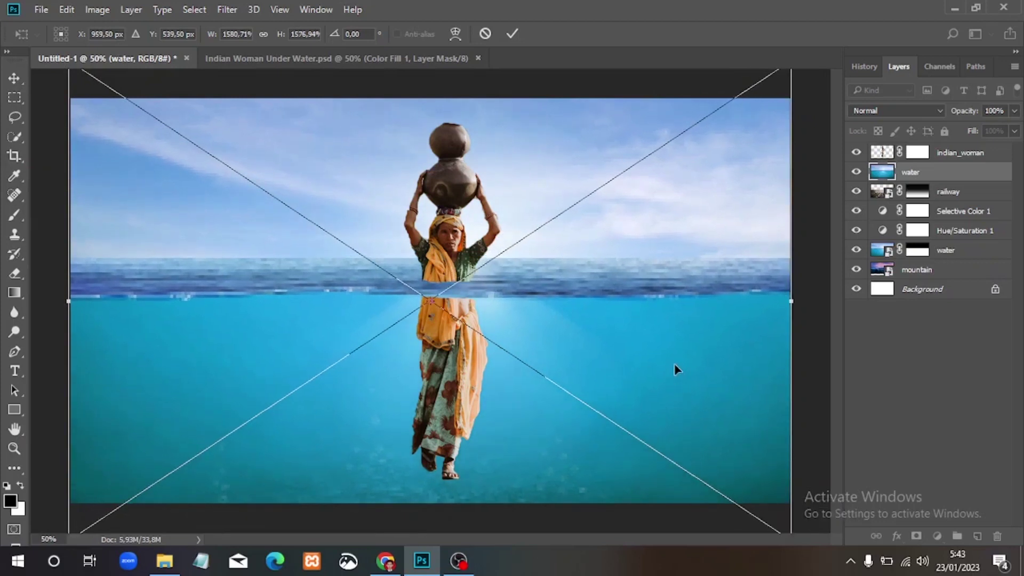
left_click(512, 34)
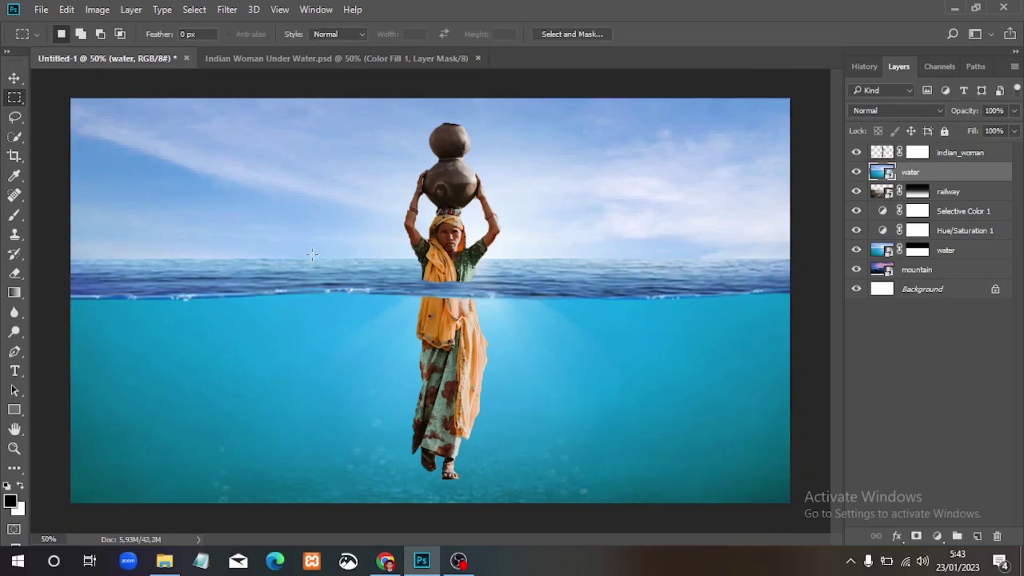
Clip the water layer to the railway in Soft Light mode and add a Solid Color fill layer
right_click(883, 174)
right_click(908, 170)
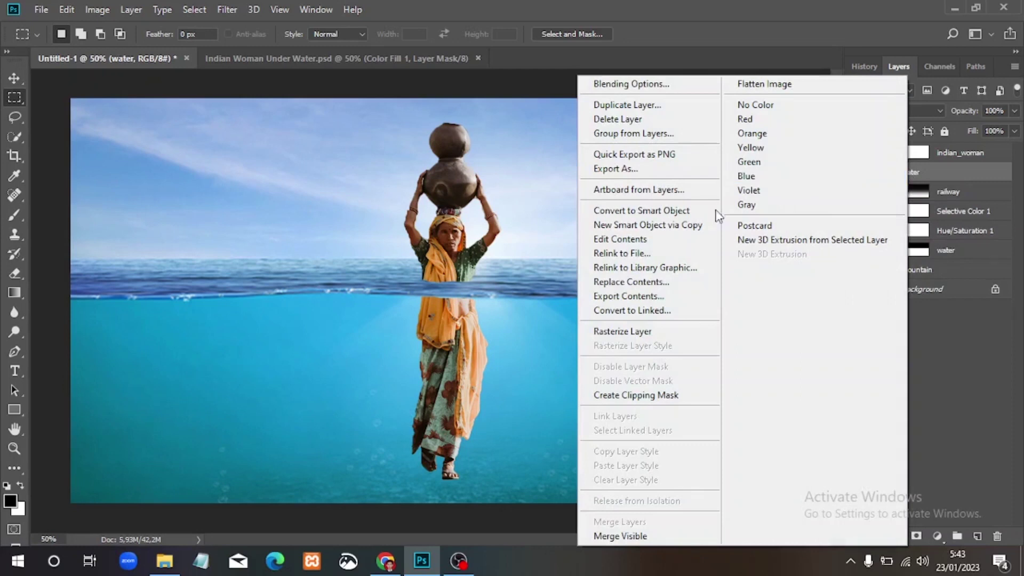
left_click(656, 395)
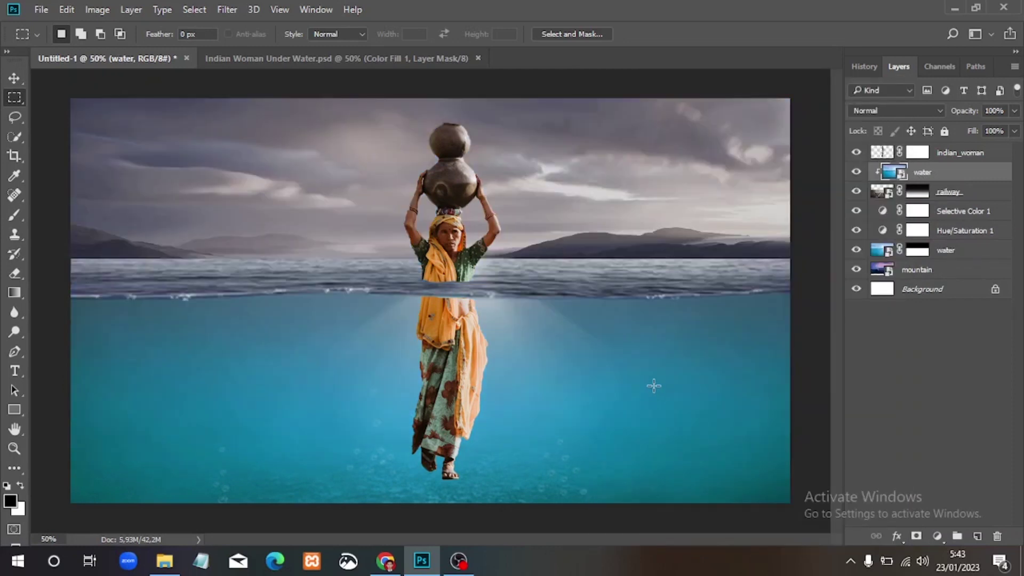
left_click(933, 111)
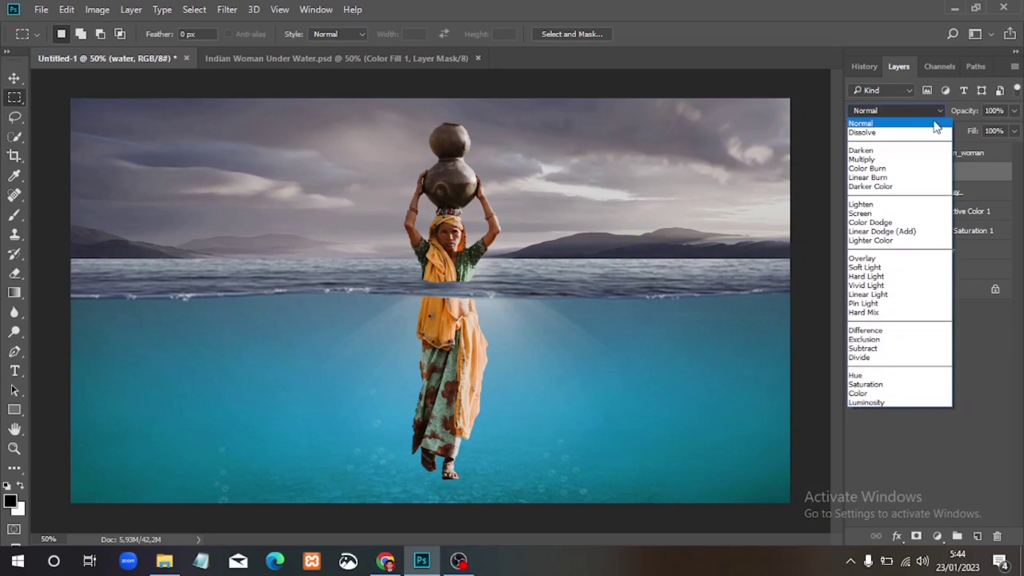
left_click(895, 267)
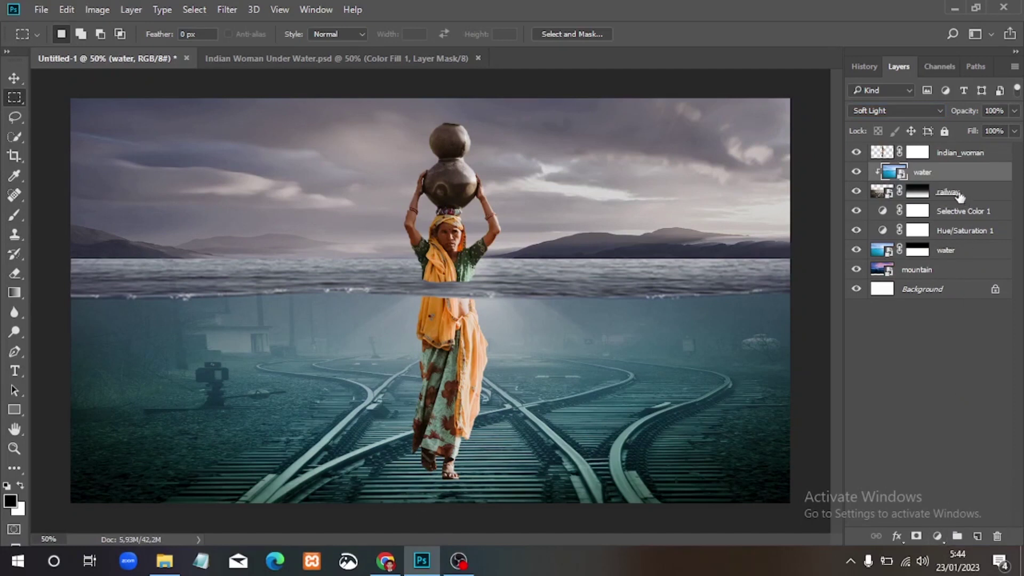
left_click(937, 536)
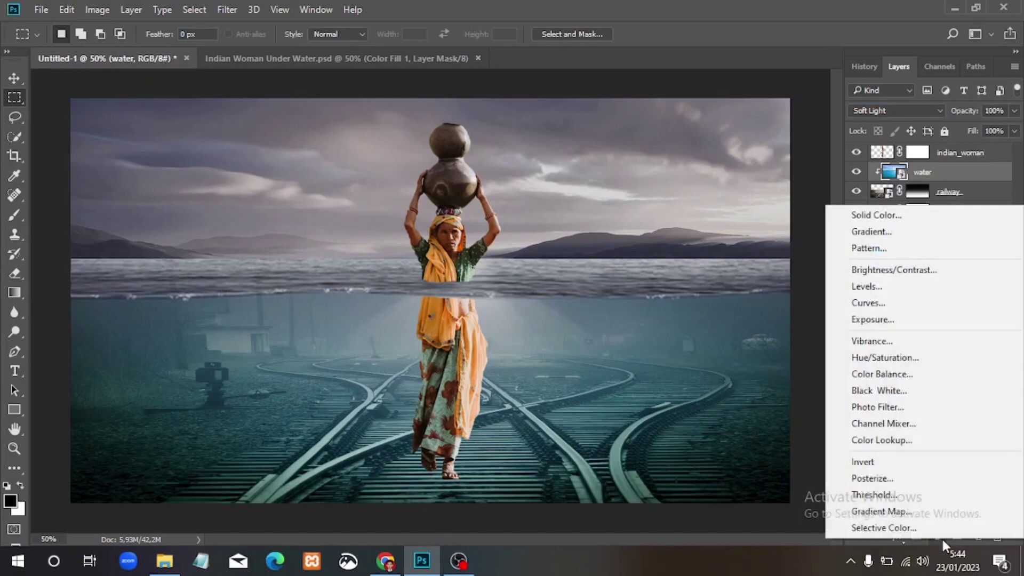
left_click(917, 219)
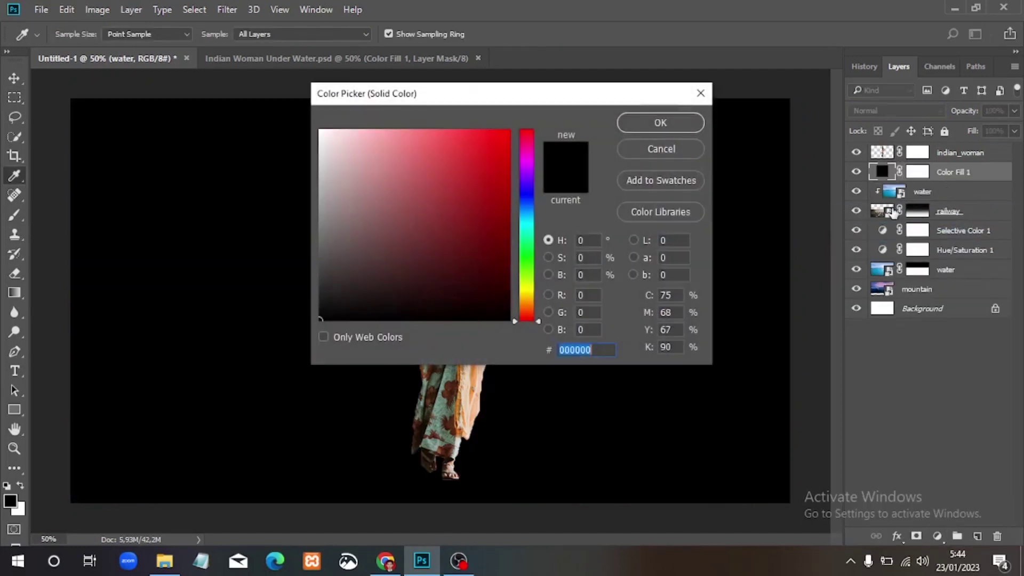
Keep black for Color Fill 1, clip it to the layer below, and blend it in Overlay
left_click(651, 124)
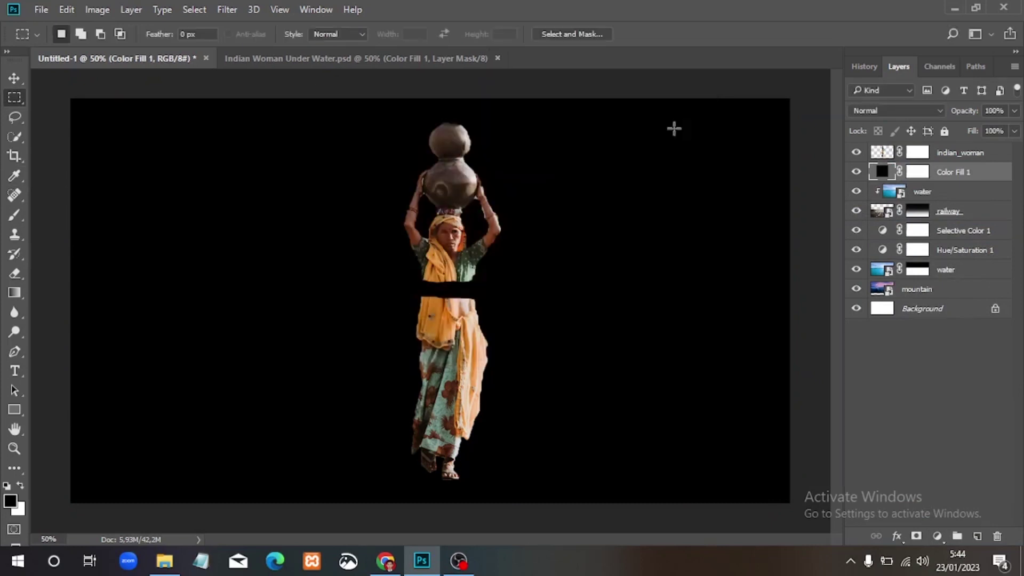
right_click(883, 174)
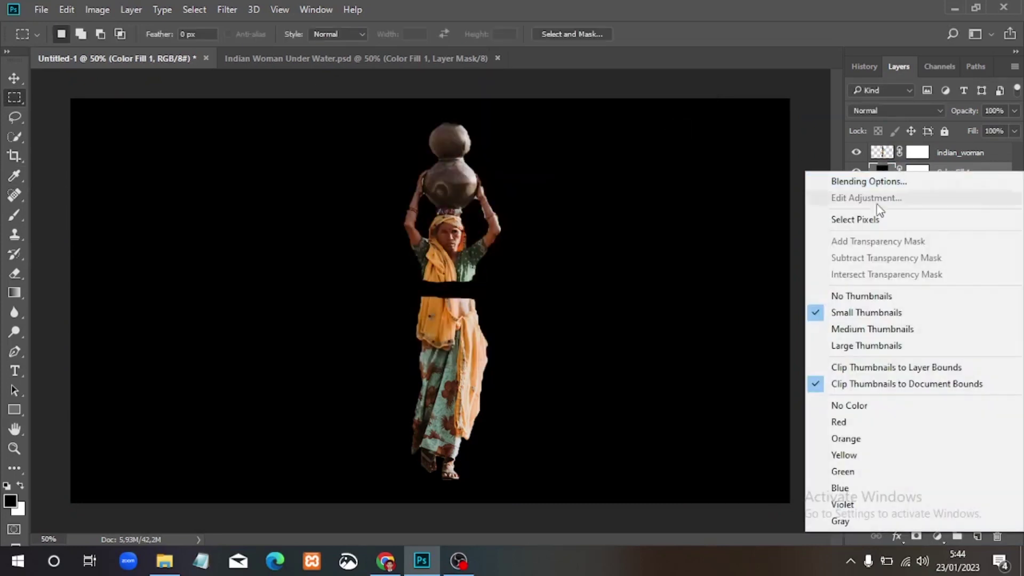
right_click(966, 176)
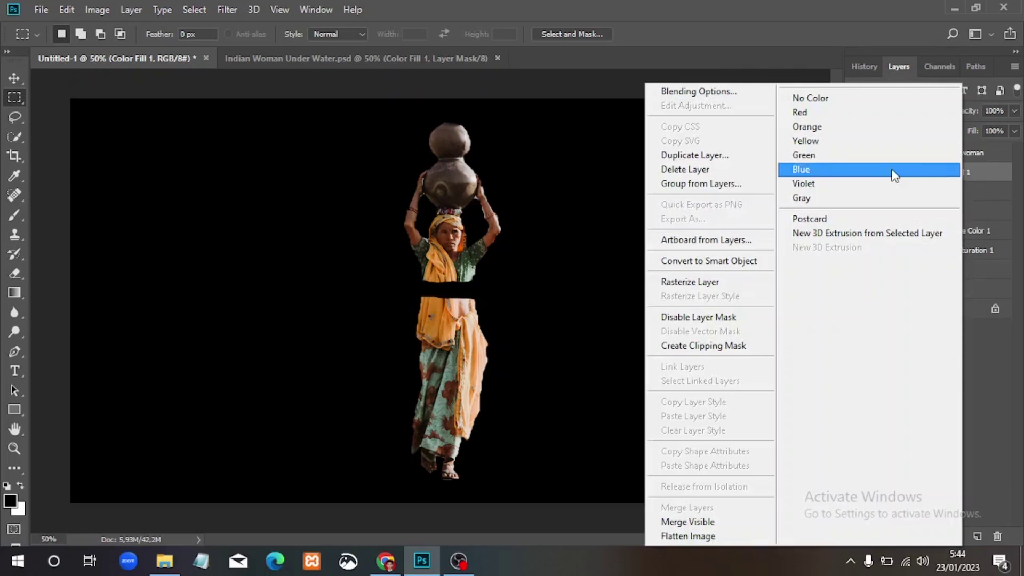
left_click(712, 340)
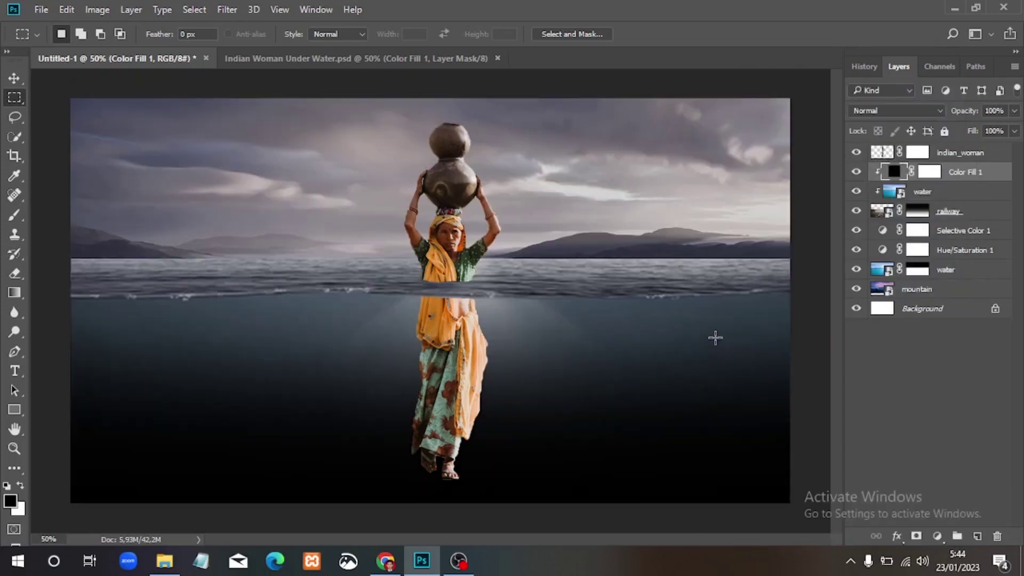
left_click(934, 113)
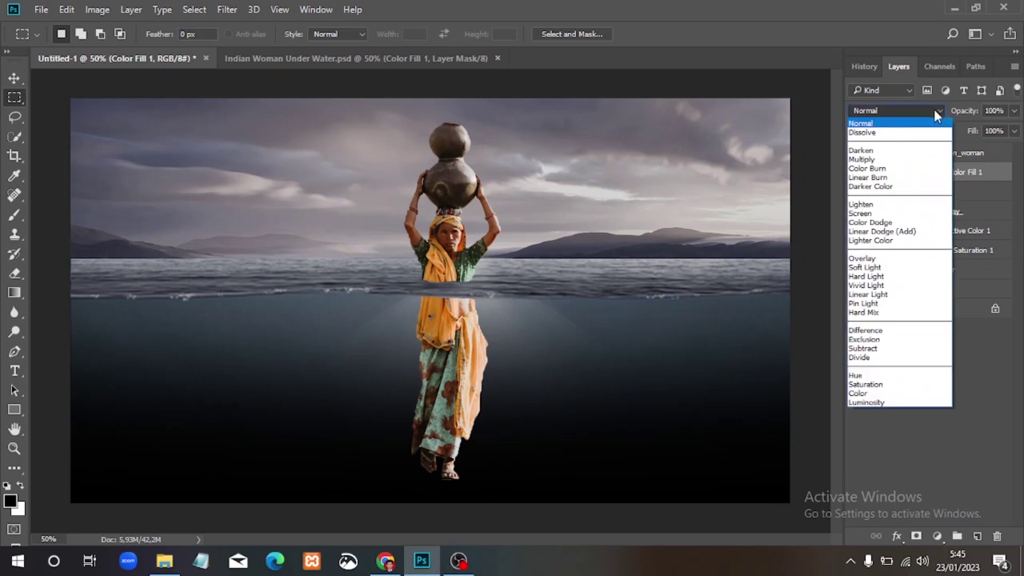
left_click(895, 258)
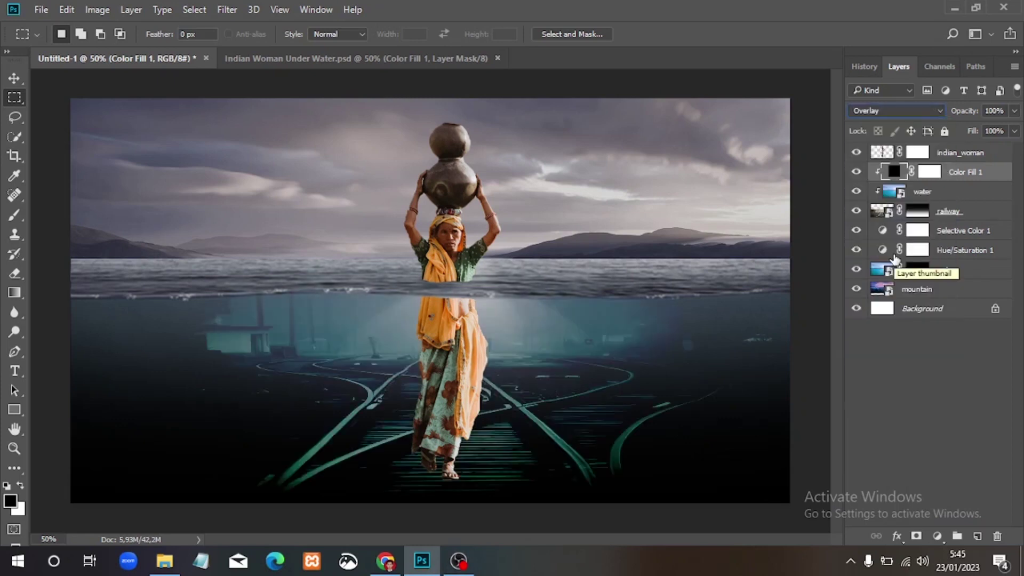
In Color Fill 1's Blending Options, Alt-split the Underlying Layer black slider to 0/255 and apply
right_click(959, 172)
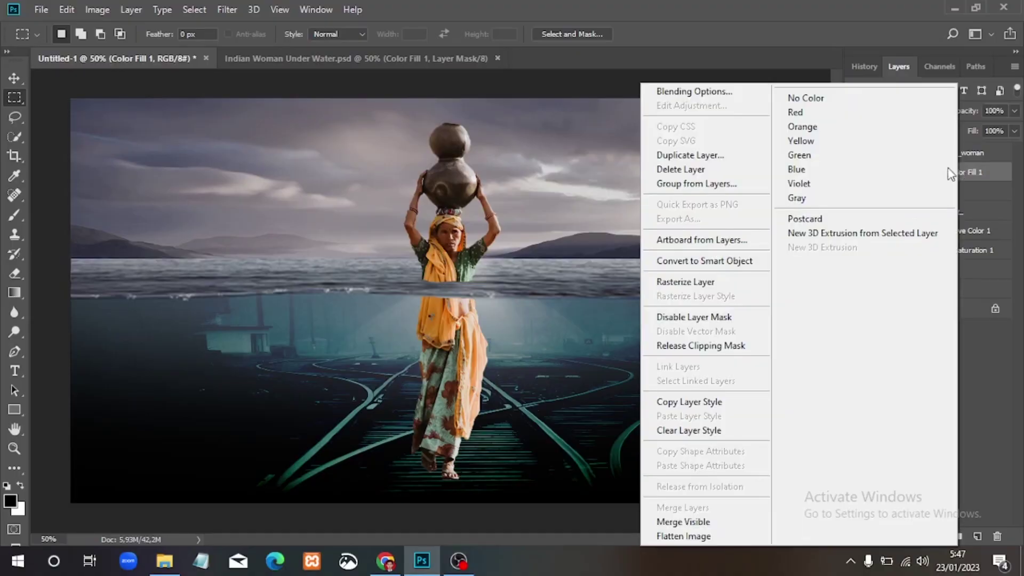
left_click(750, 94)
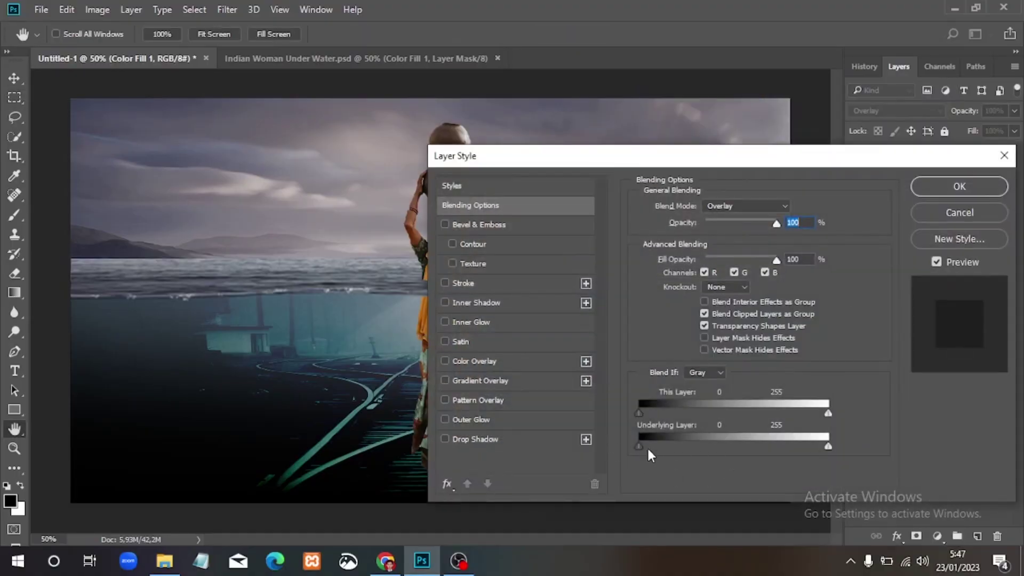
key("alt")
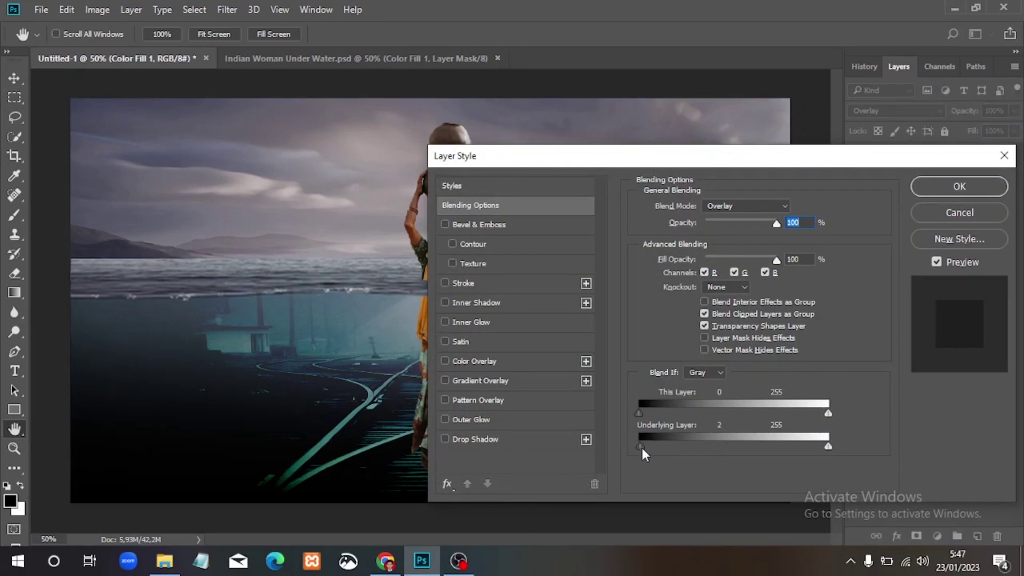
left_click_drag(644, 438, 830, 448)
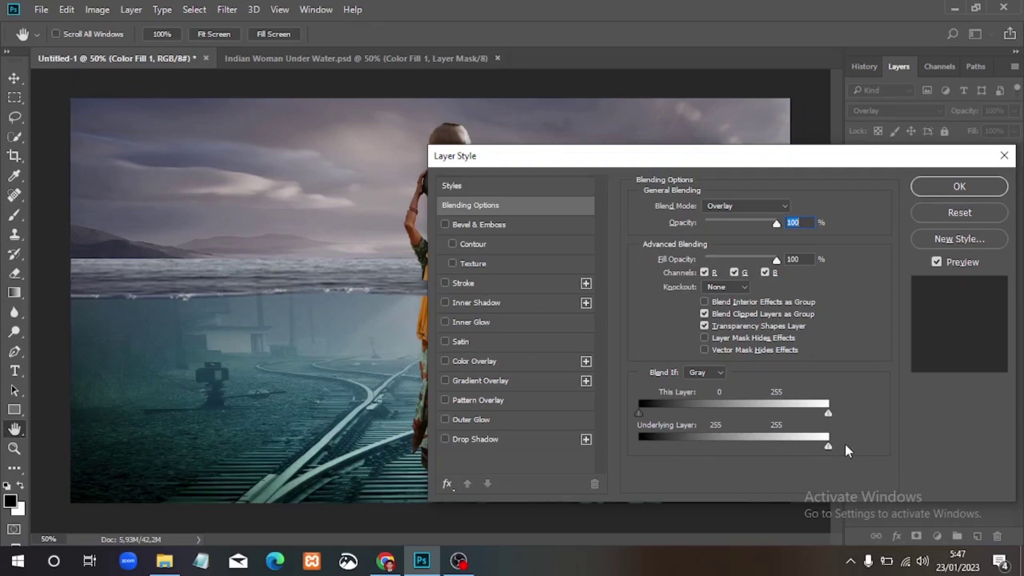
left_click(960, 213)
right_click(891, 170)
left_click(882, 183)
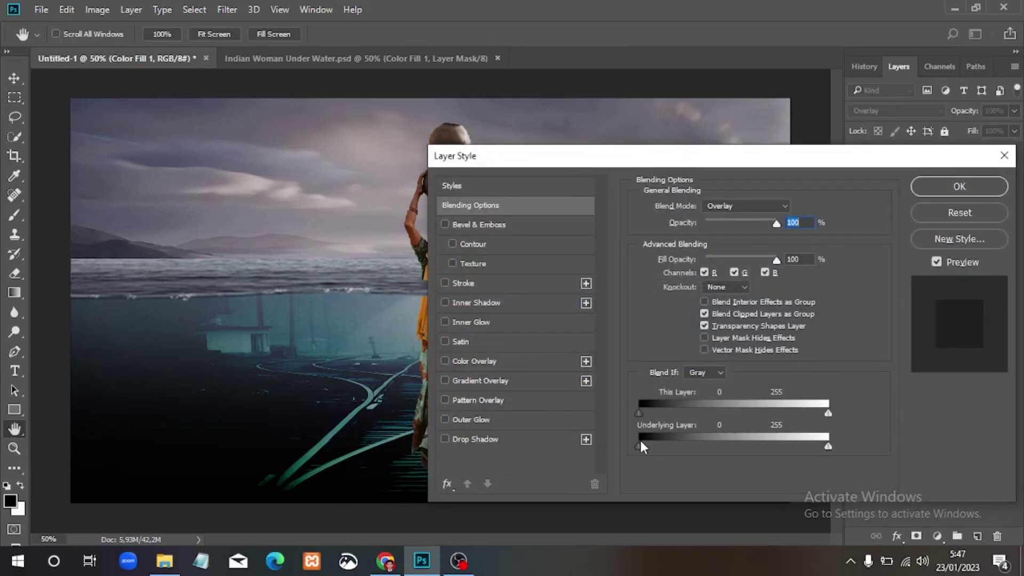
left_click_drag(640, 444, 828, 446)
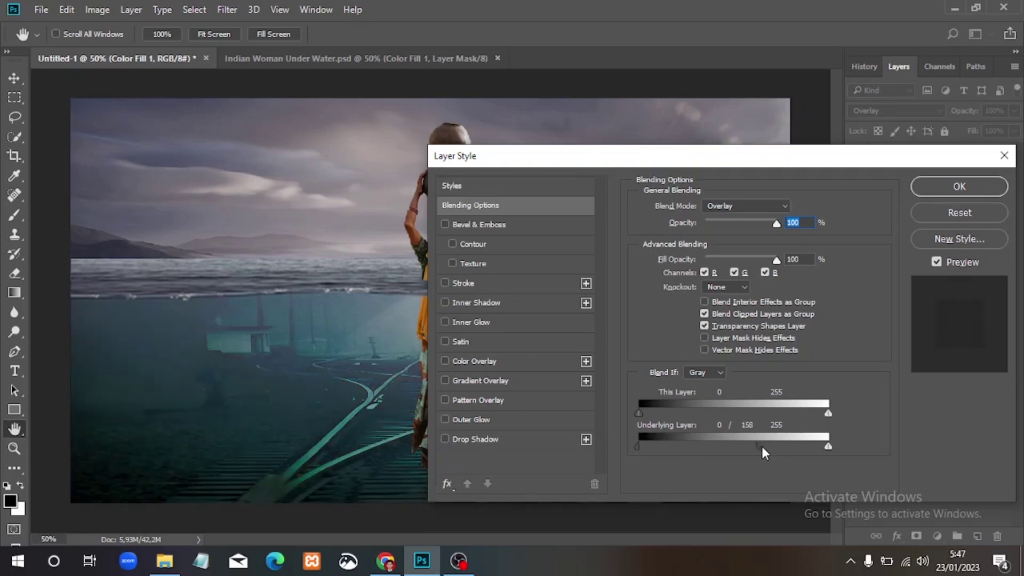
left_click(945, 187)
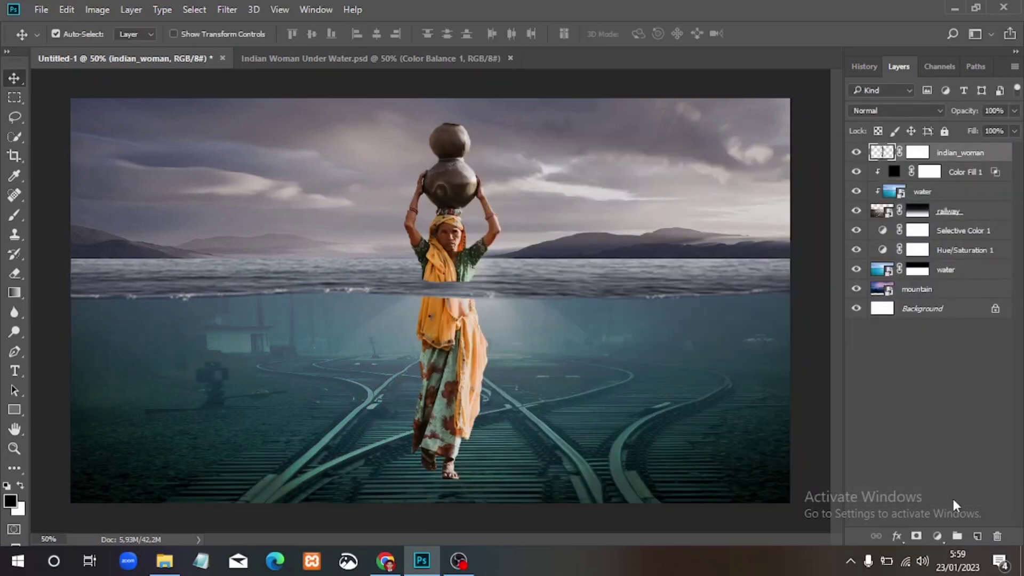
Add a Color Balance layer with Cyan/Red -28 and Yellow/Blue +18
left_click(939, 536)
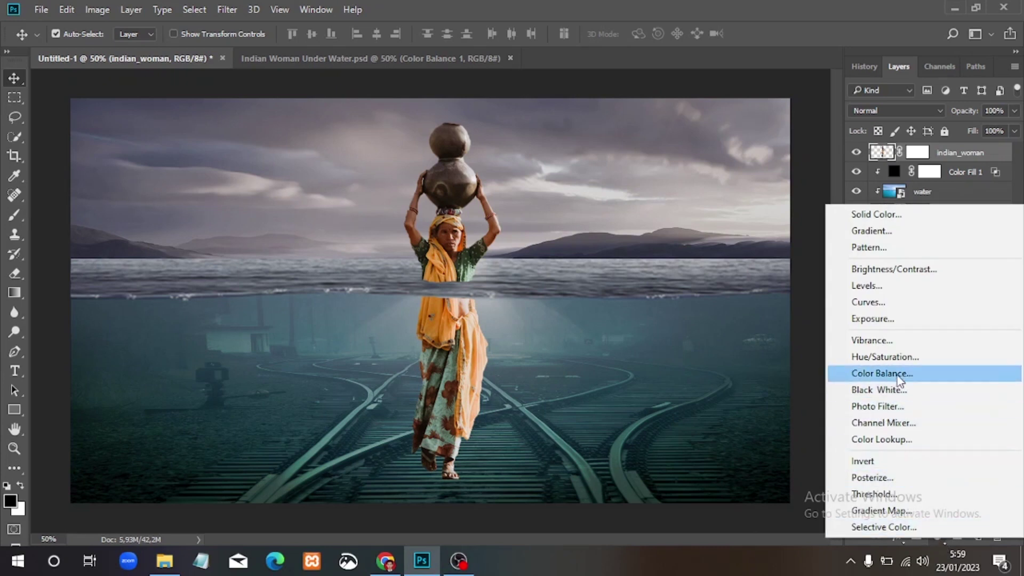
left_click(888, 373)
left_click_drag(859, 270, 847, 270)
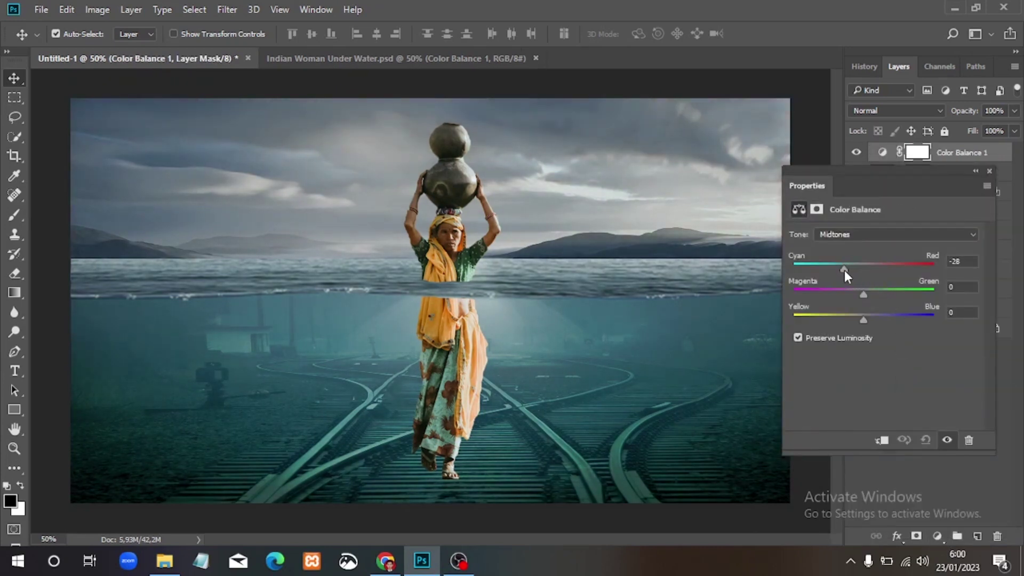
left_click_drag(863, 319, 882, 319)
left_click_drag(879, 320, 876, 321)
left_click(990, 171)
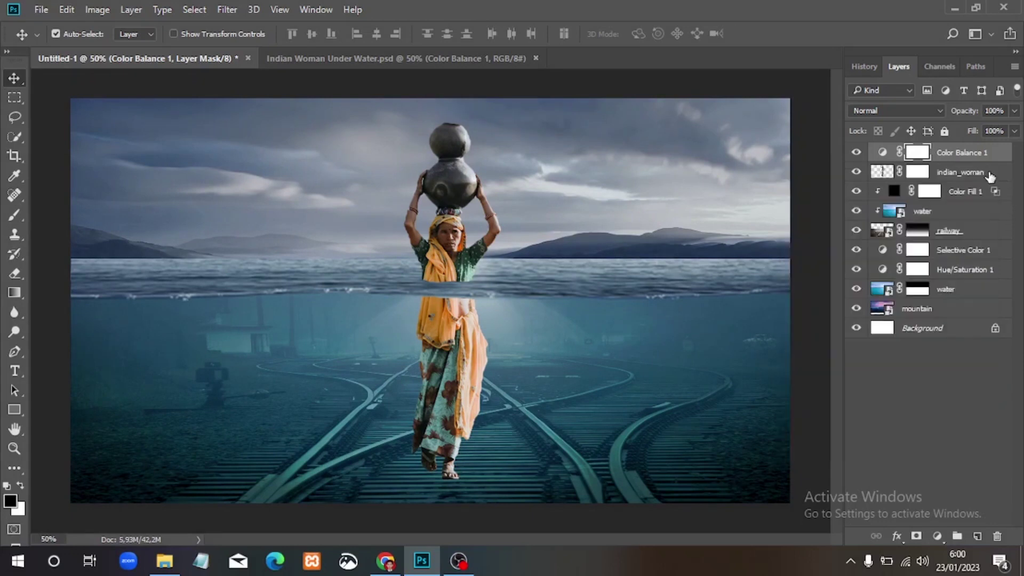
Clip the Color Balance layer to indian_woman, comparing it unclipped once
double_click(882, 154)
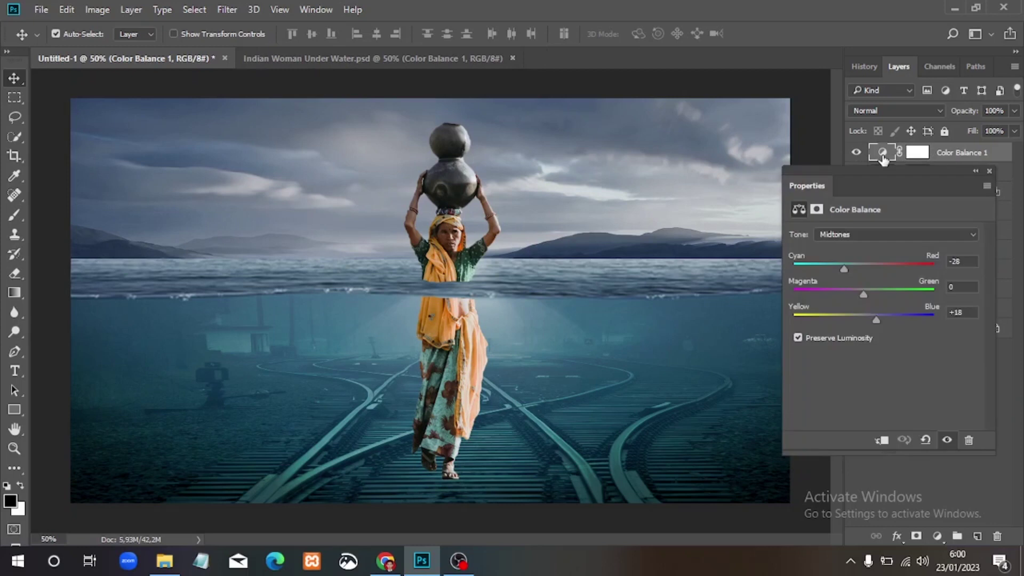
left_click(882, 441)
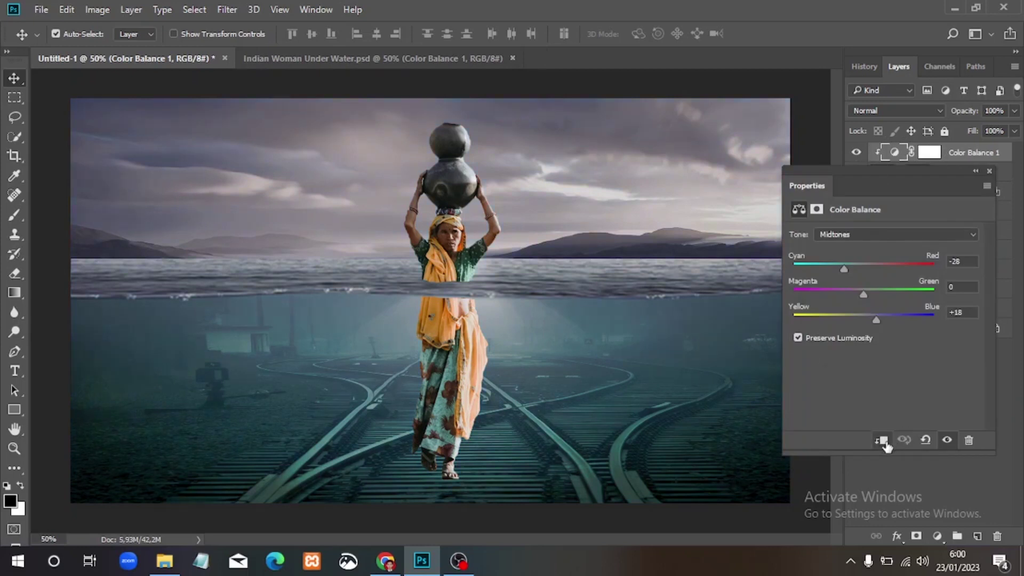
left_click(883, 440)
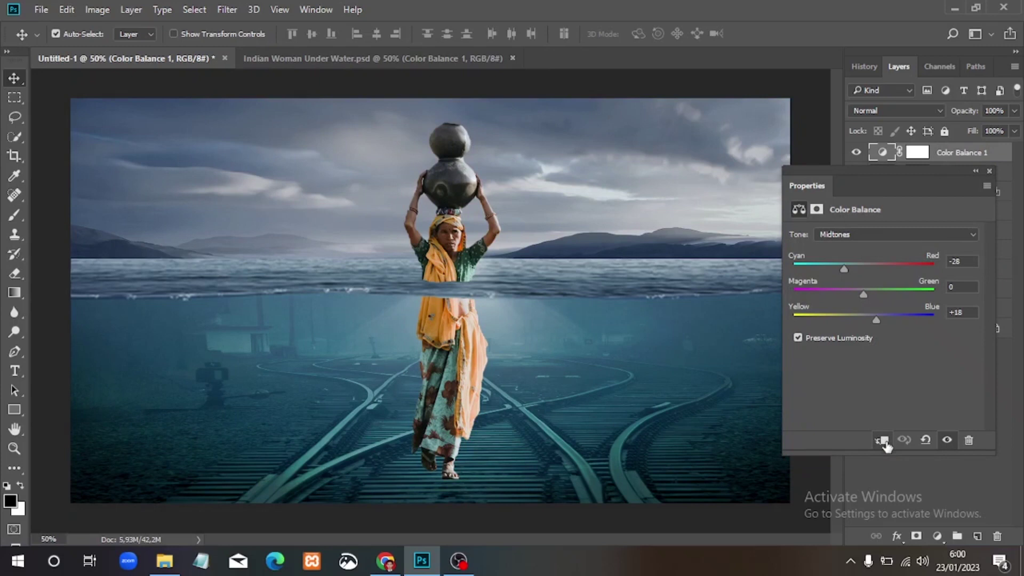
left_click(883, 440)
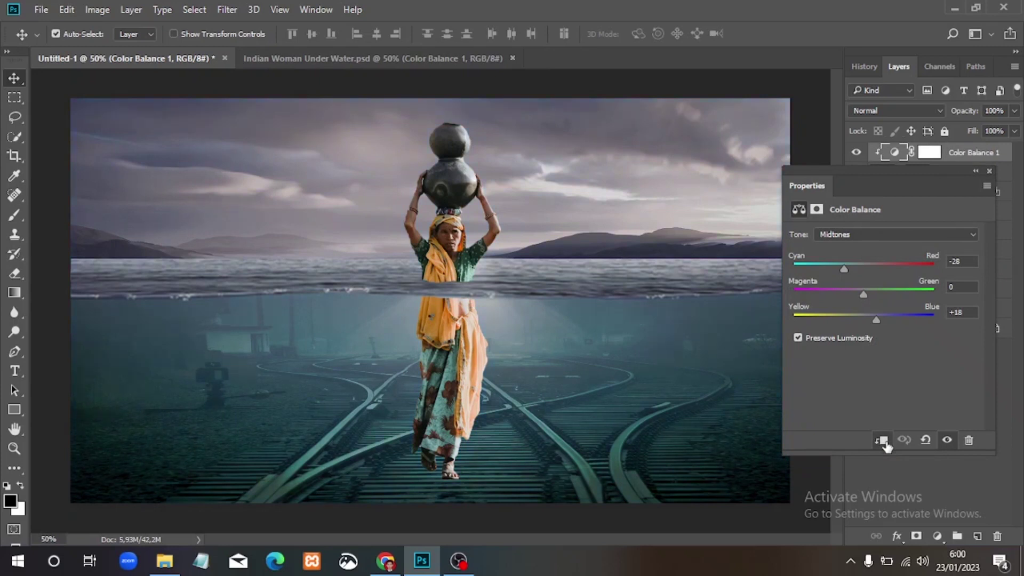
left_click(988, 170)
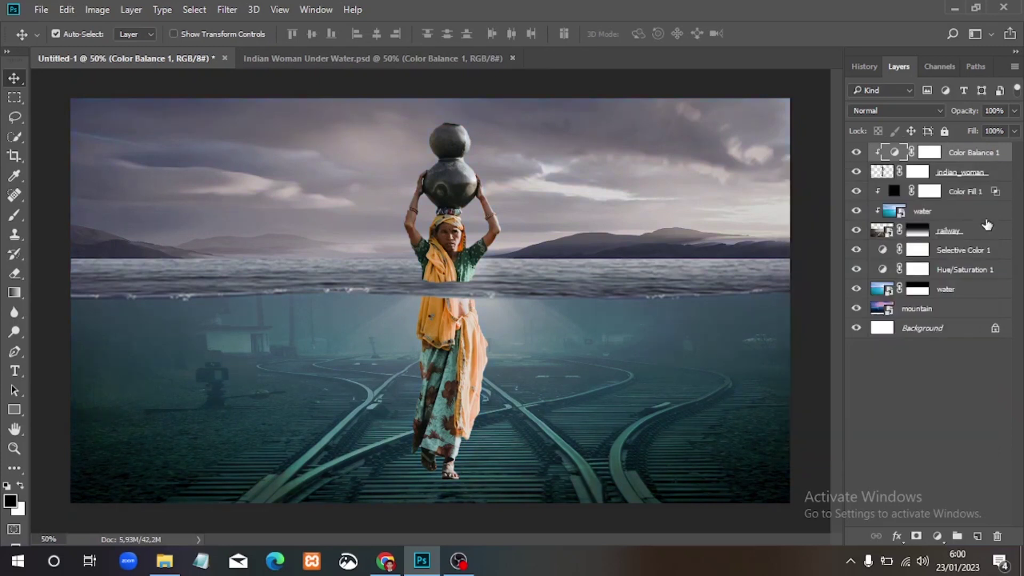
left_click(938, 538)
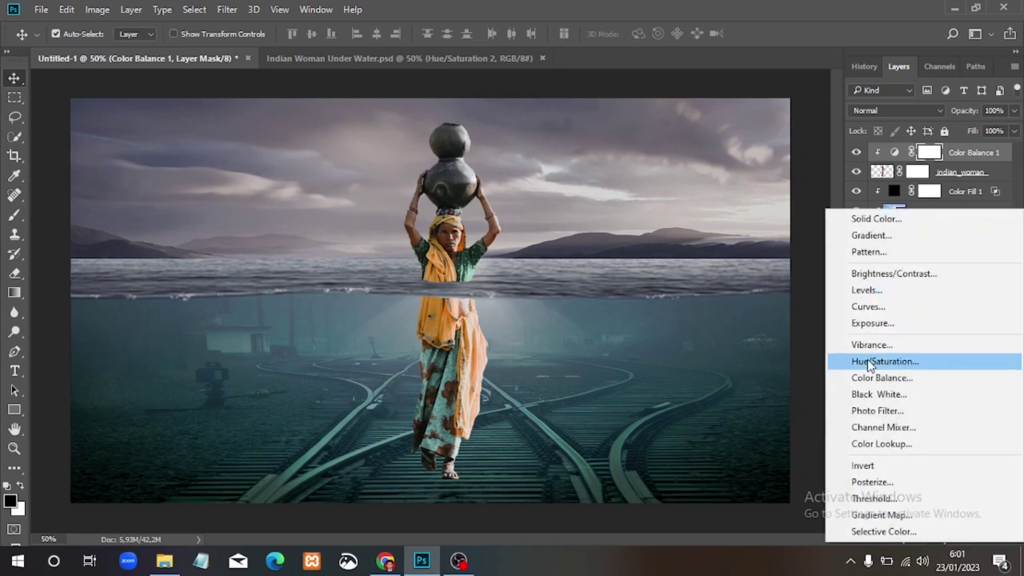
Add a Hue/Saturation layer clipped to the woman with Lightness at -70
left_click(873, 358)
left_click(881, 442)
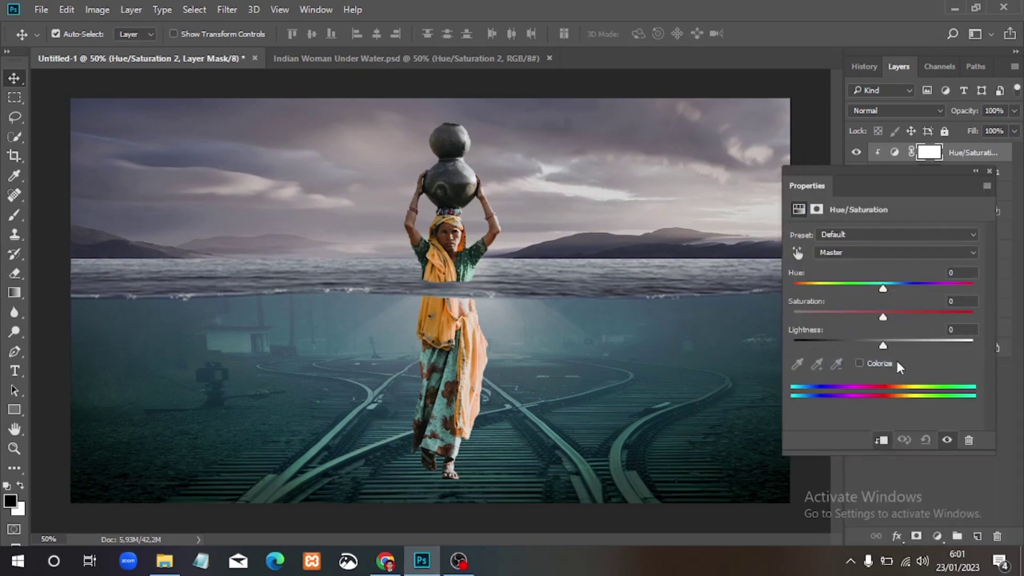
left_click_drag(884, 344, 820, 347)
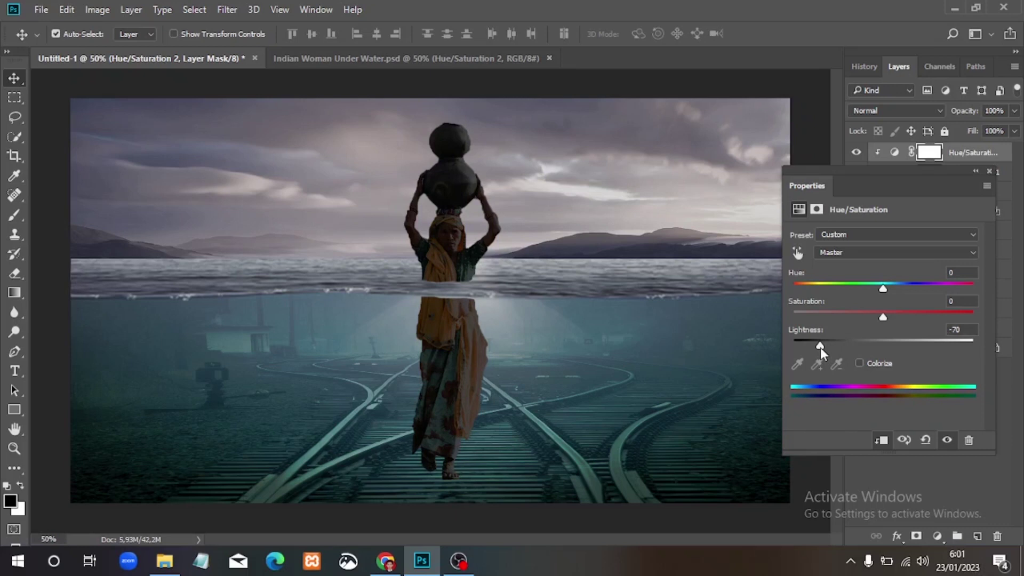
left_click(990, 172)
Draw a rectangular selection around the woman's upper body above the water
key("m")
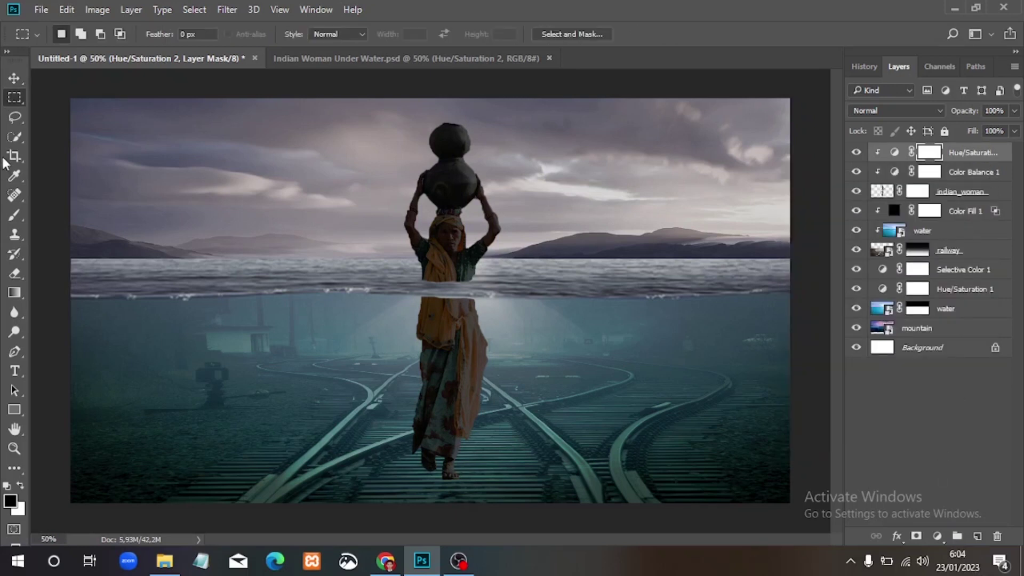
right_click(21, 106)
left_click(39, 104)
left_click_drag(386, 113, 513, 283)
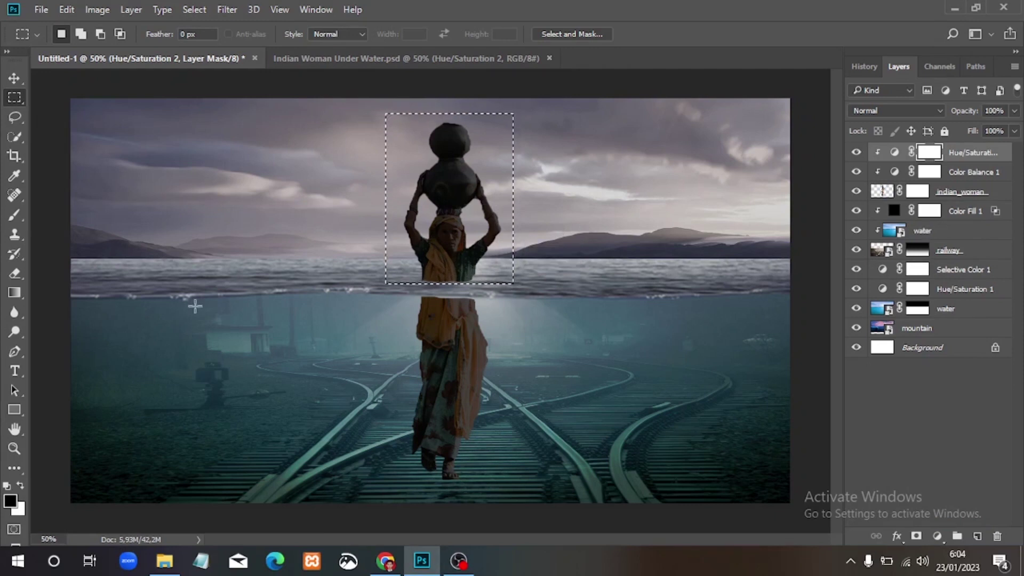
Paint black on the Hue/Saturation mask over the pot, shoulder and face
left_click(16, 251)
left_click(16, 216)
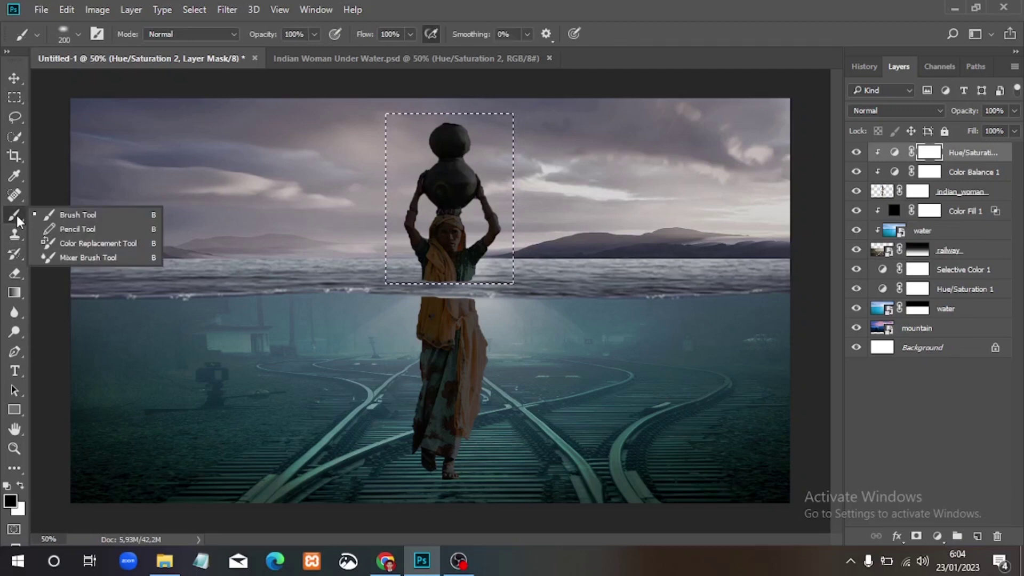
left_click(66, 214)
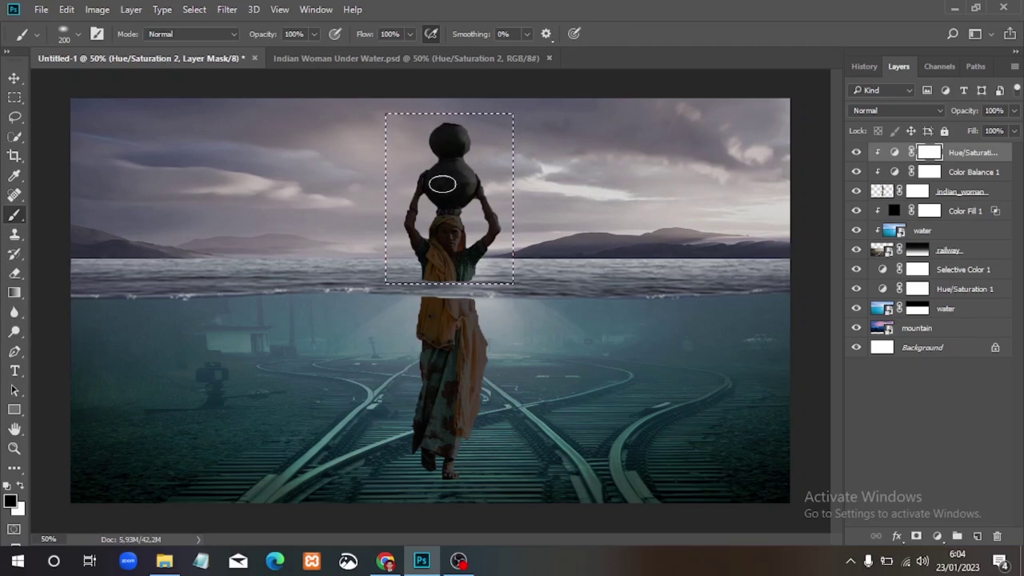
left_click_drag(446, 199, 448, 141)
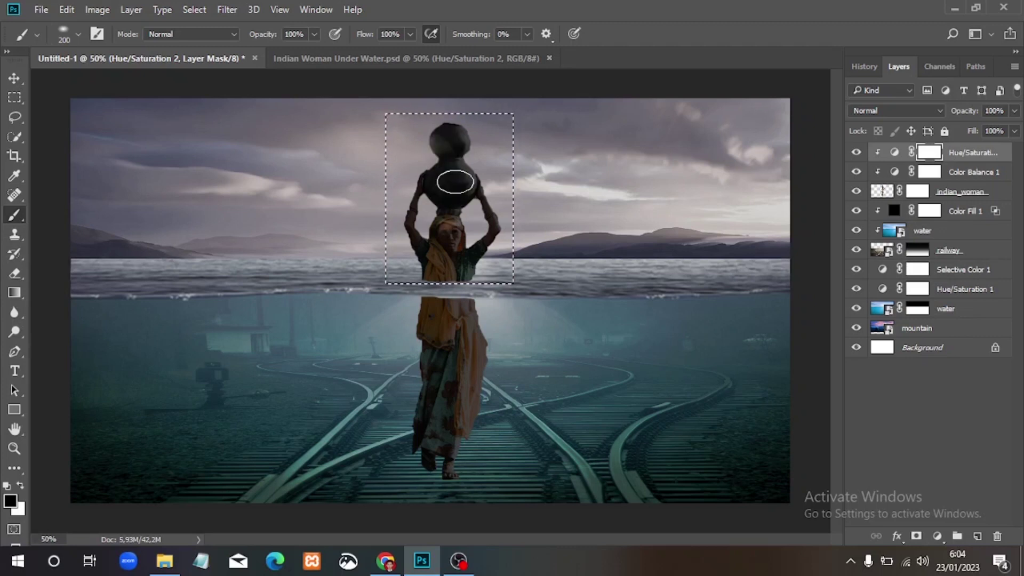
left_click_drag(455, 184, 432, 257)
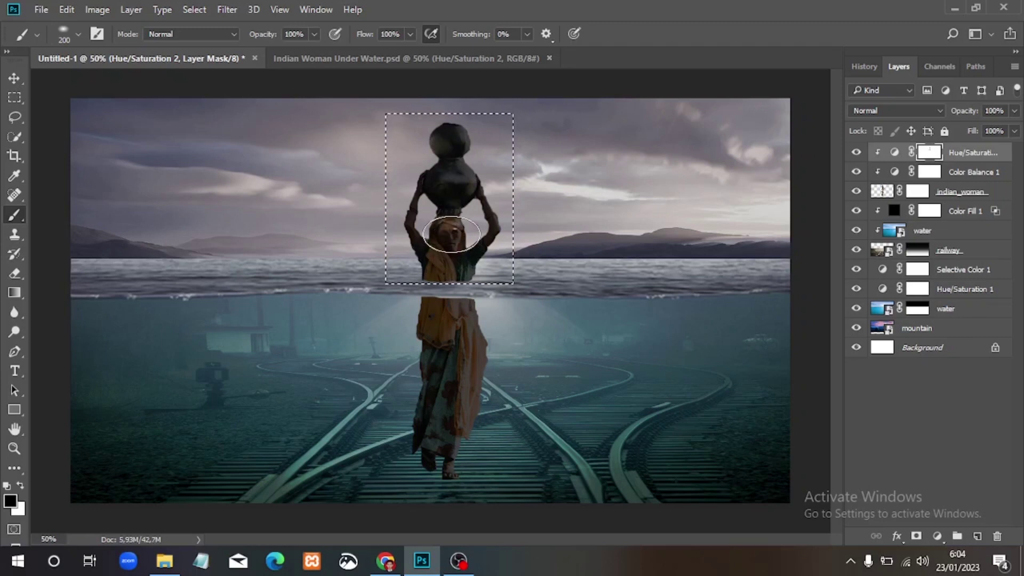
left_click(449, 230)
Enlarge the brush to 1102 px and paint the whole upper body back to original colour
left_click(315, 35)
left_click(78, 34)
left_click_drag(166, 77, 173, 83)
key("Return")
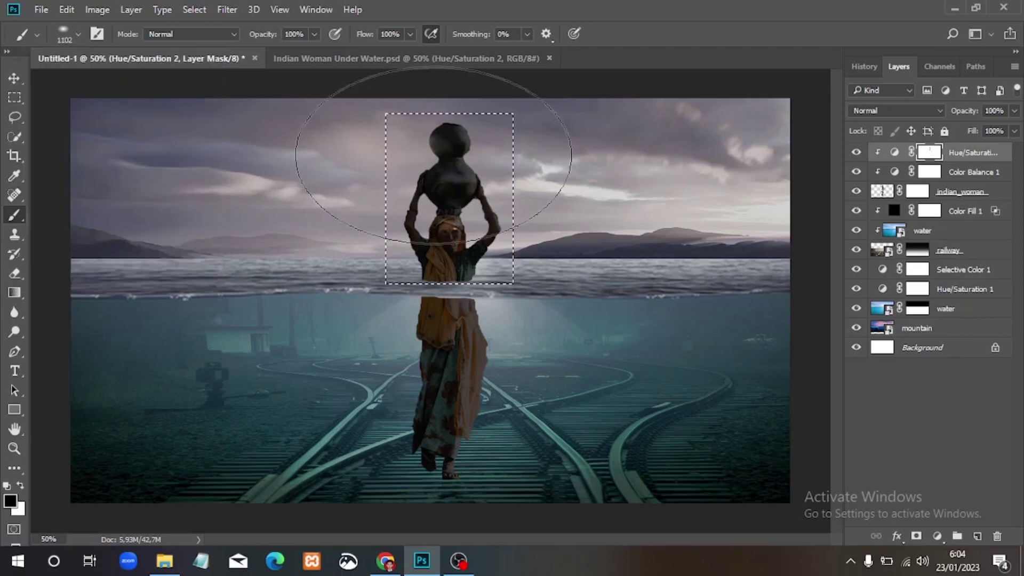
left_click(79, 35)
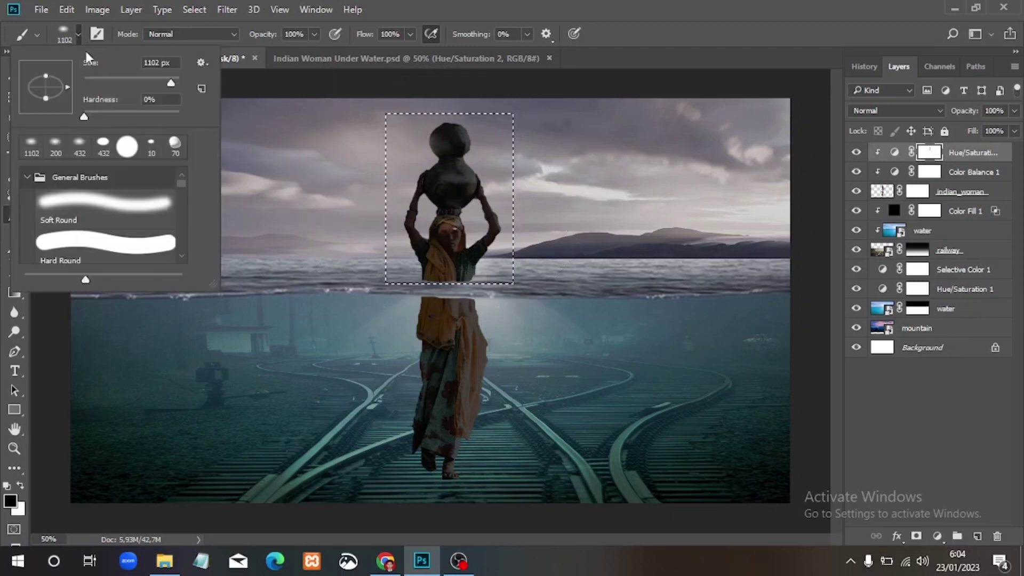
key("Return")
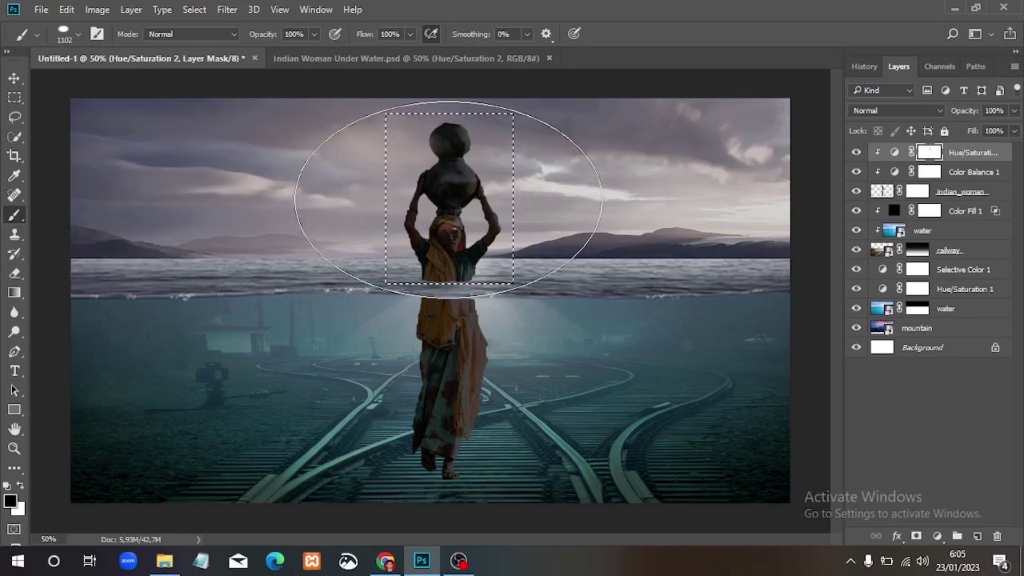
left_click(453, 198)
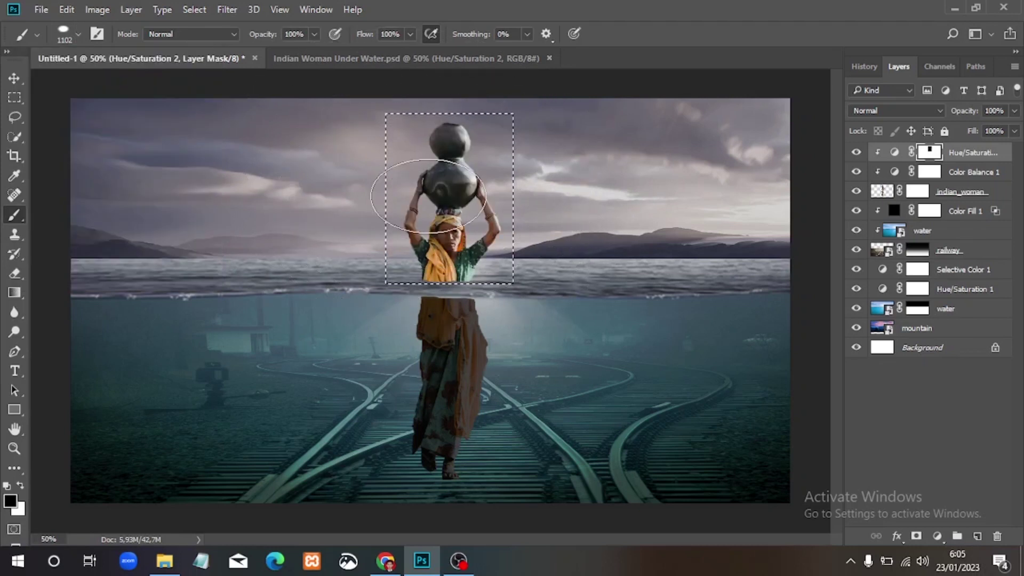
left_click(14, 78)
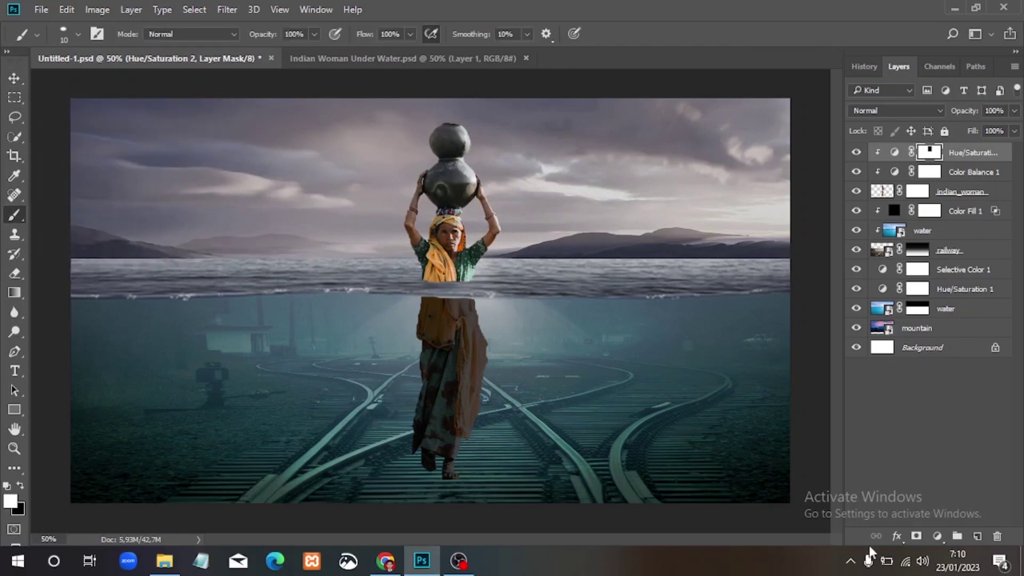
Add a new empty layer and pick the Few particles brush at a larger size
left_click(978, 536)
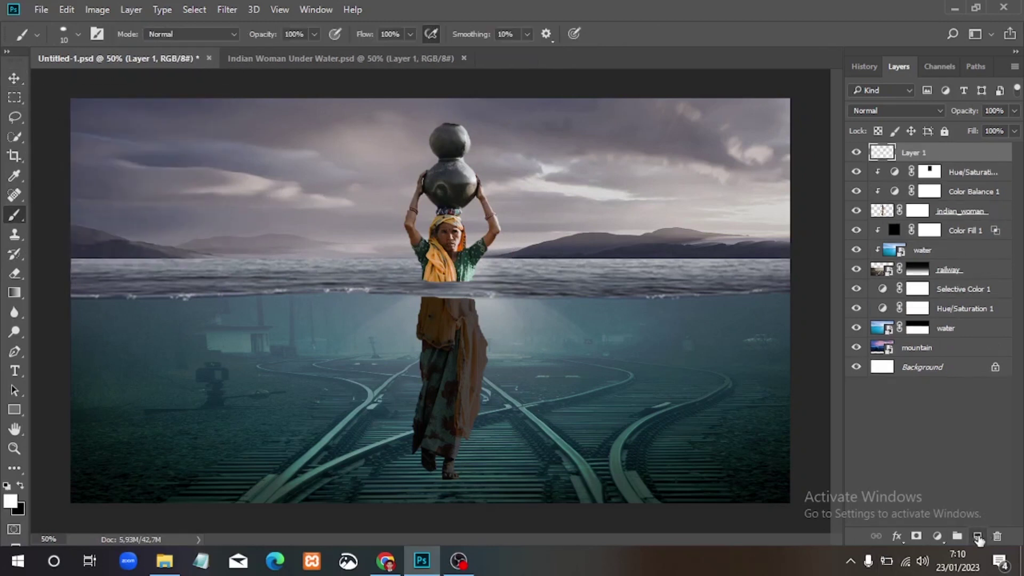
right_click(17, 213)
left_click(42, 217)
left_click(79, 34)
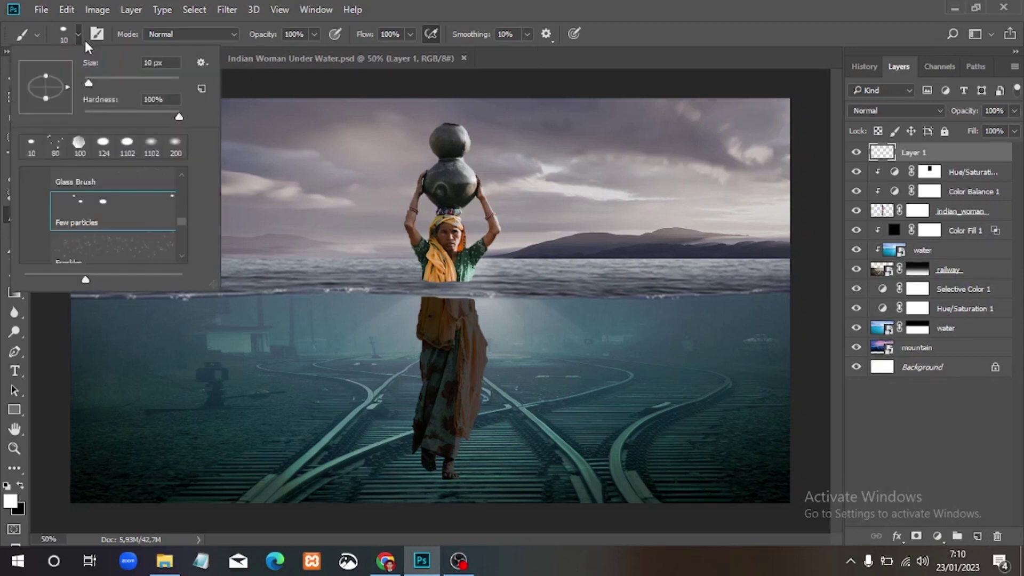
left_click(94, 80)
scroll(132, 224, "up", 1)
left_click(131, 229)
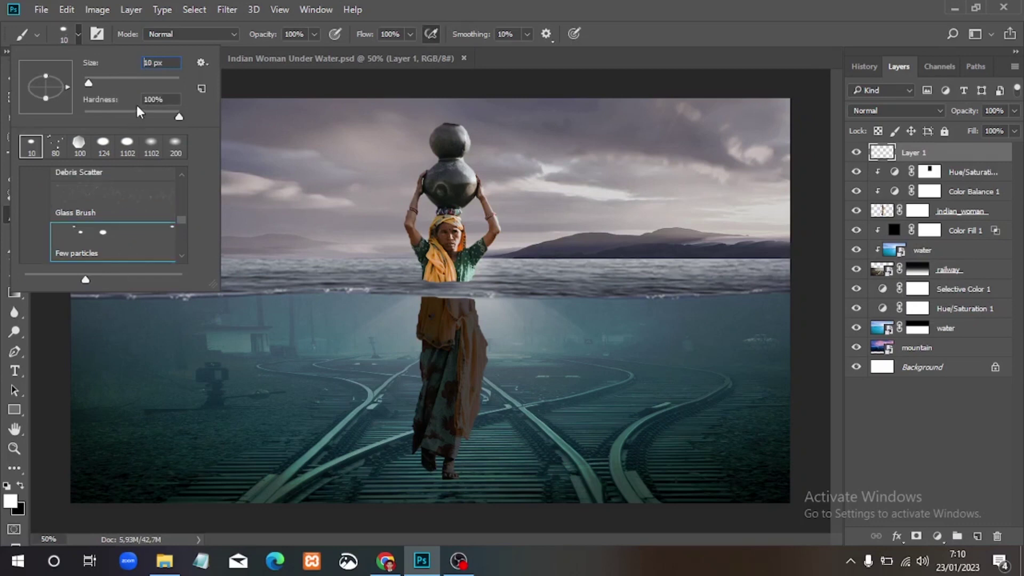
Paint white particle dots in the left water, beside the woman, and across the right side
left_click_drag(147, 469, 136, 373)
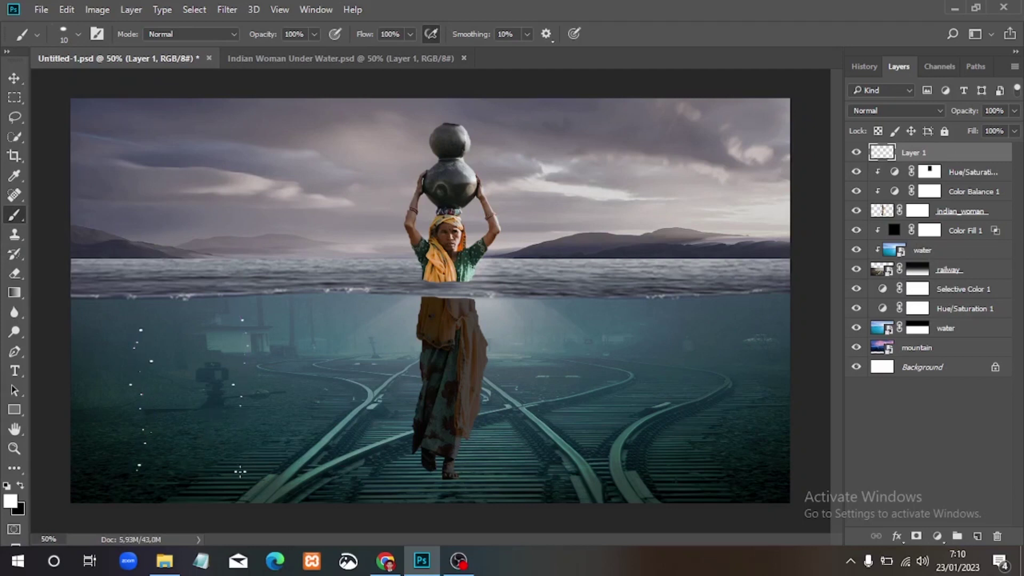
left_click_drag(212, 417, 209, 339)
left_click_drag(394, 476, 361, 322)
Add a Black & White adjustment for the woman with Reds 33, Cyans -40, Blues -200, Magentas 300
left_click(937, 536)
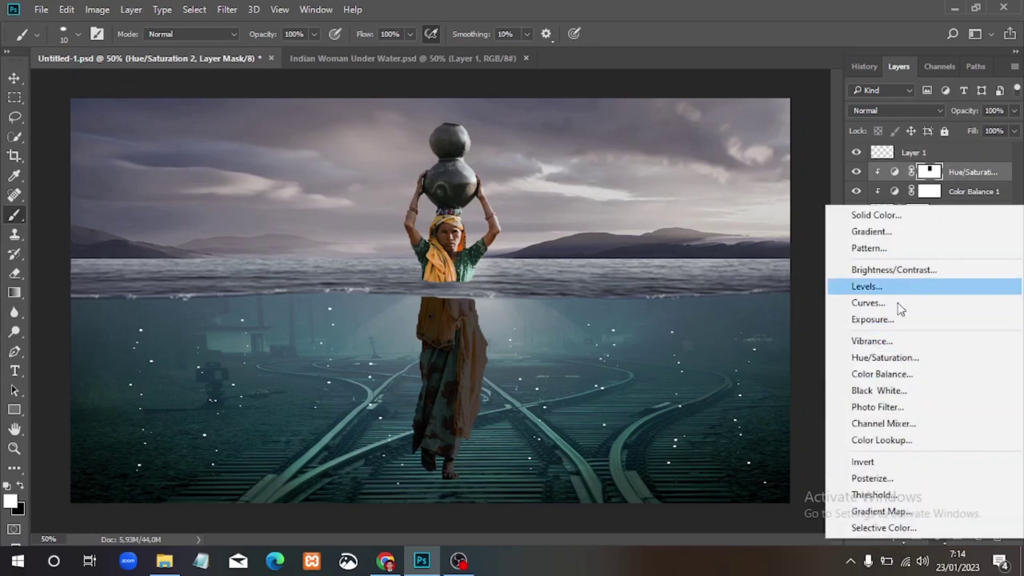
left_click(890, 391)
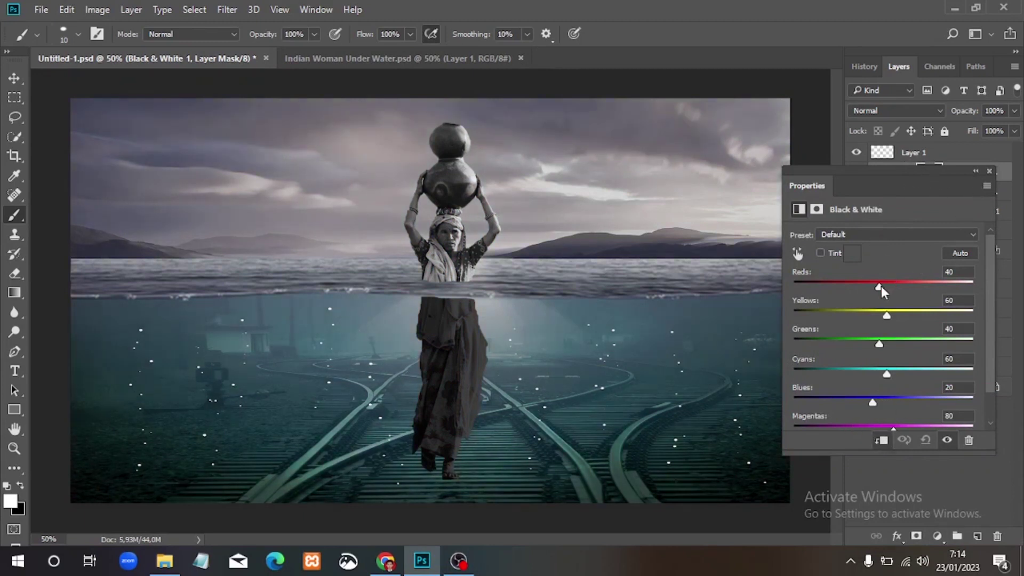
mouse_move(879, 287)
left_mouse_down()
mouse_move(892, 287)
mouse_move(875, 289)
mouse_move(862, 319)
mouse_move(924, 321)
mouse_move(867, 331)
mouse_move(972, 340)
mouse_move(747, 356)
mouse_move(850, 358)
left_mouse_up()
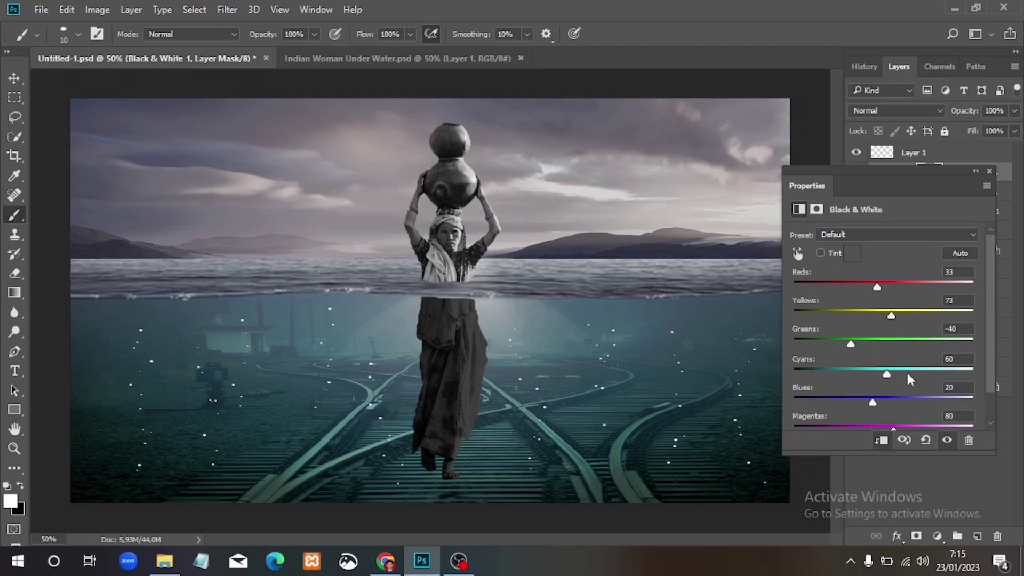
mouse_move(891, 377)
left_mouse_down()
mouse_move(1009, 382)
mouse_move(833, 388)
mouse_move(852, 388)
left_mouse_up()
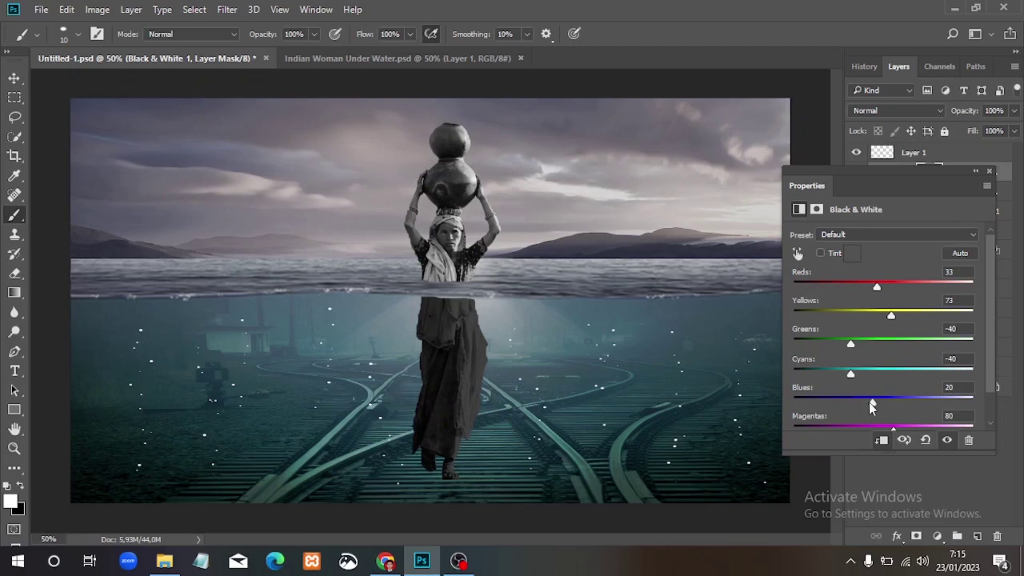
left_click_drag(828, 403, 999, 393)
left_click_drag(866, 400, 782, 404)
left_click_drag(893, 429, 993, 426)
left_click(990, 172)
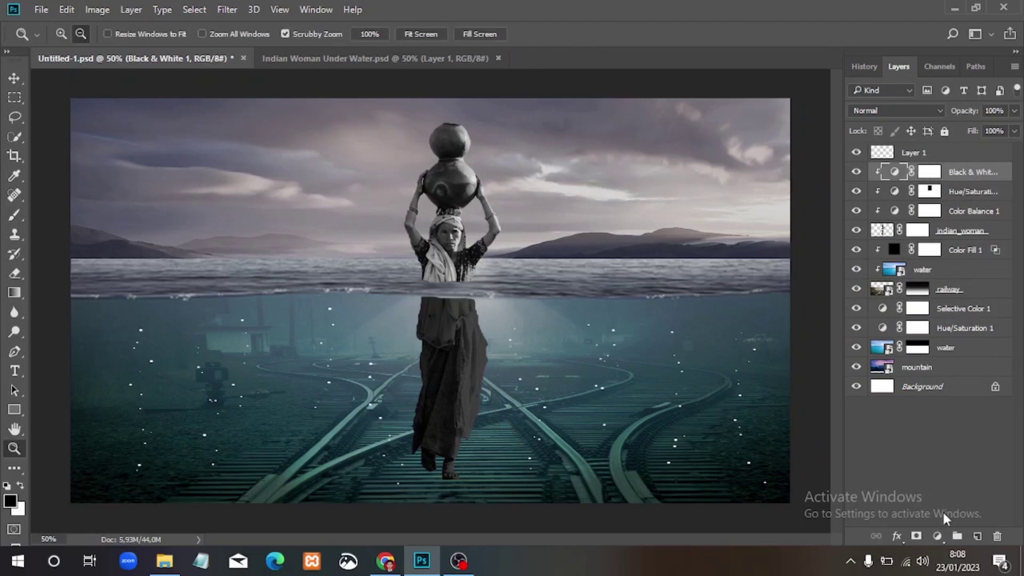
Add a new empty layer for the shadow and zoom in on the woman's feet
left_click(978, 536)
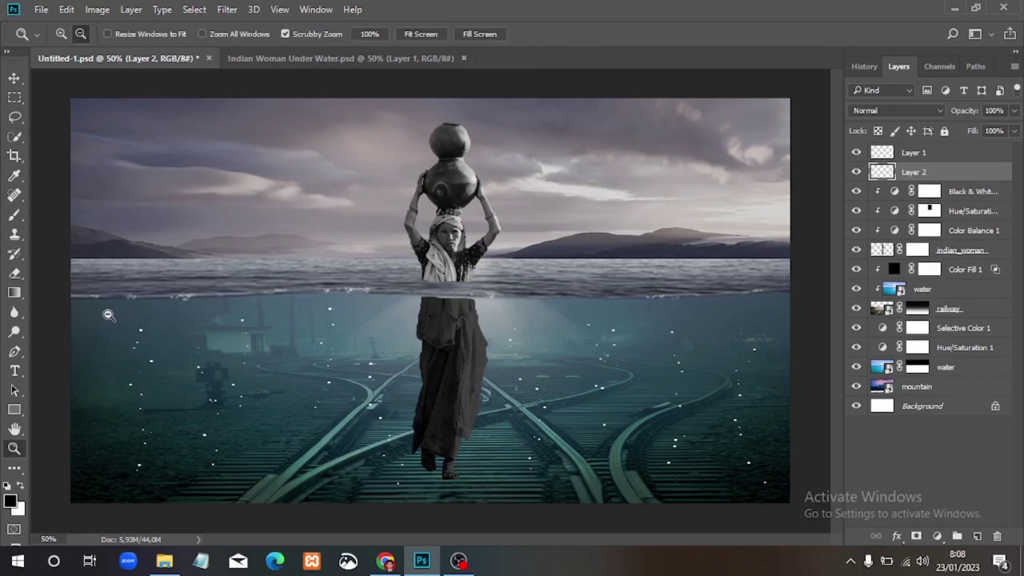
left_click(14, 216)
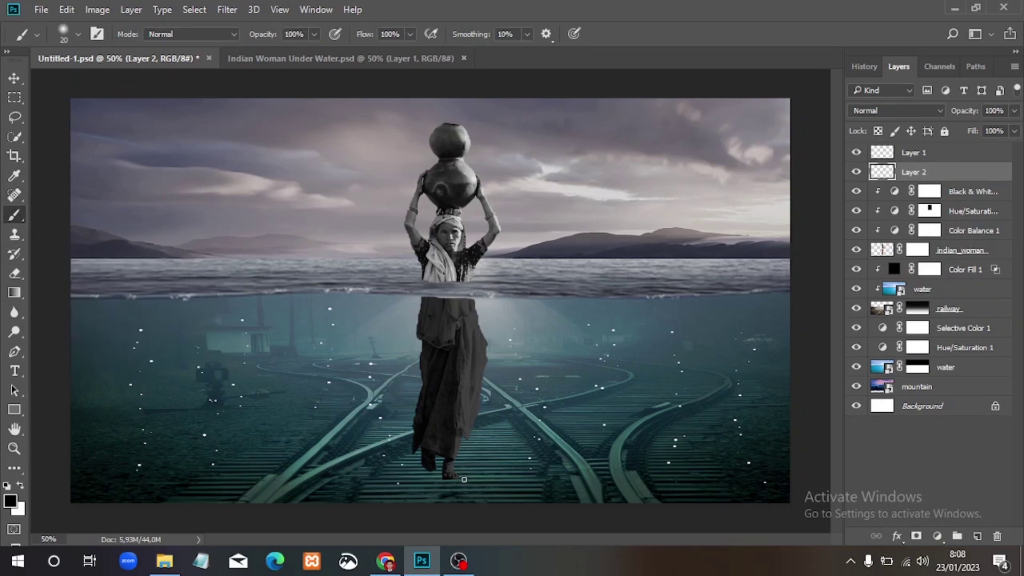
left_click(22, 450)
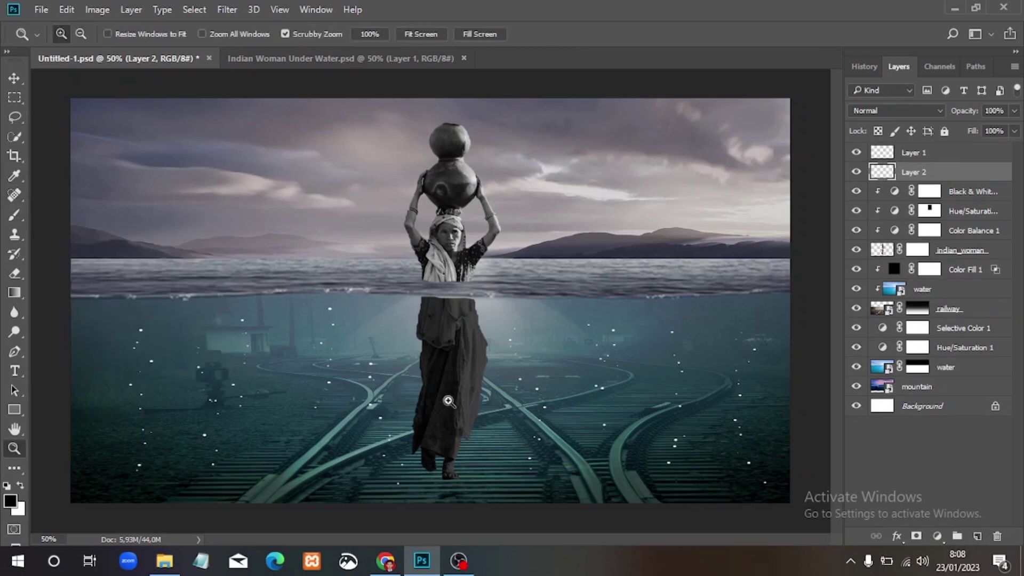
left_click(448, 401)
left_click(462, 384)
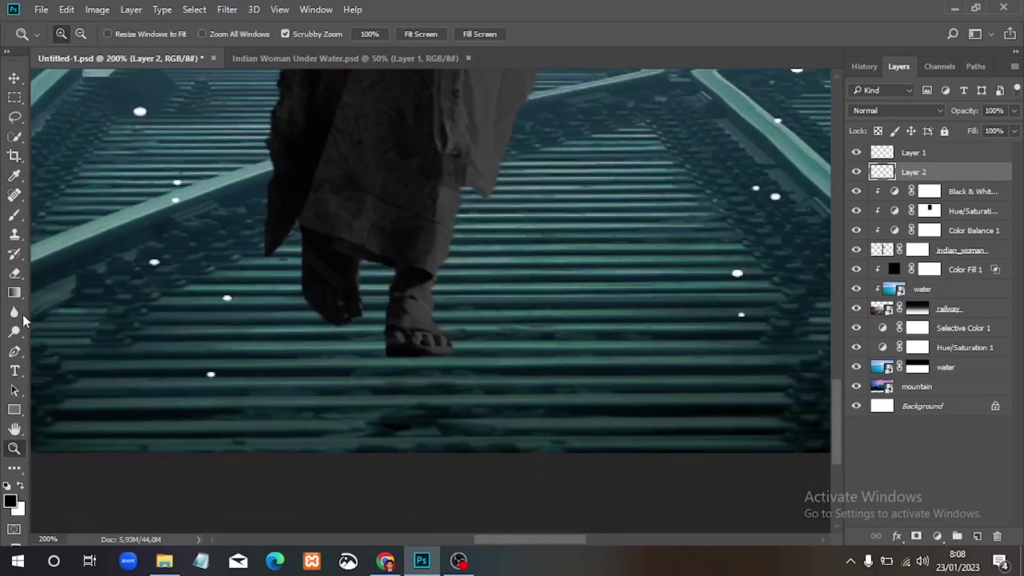
left_click(14, 216)
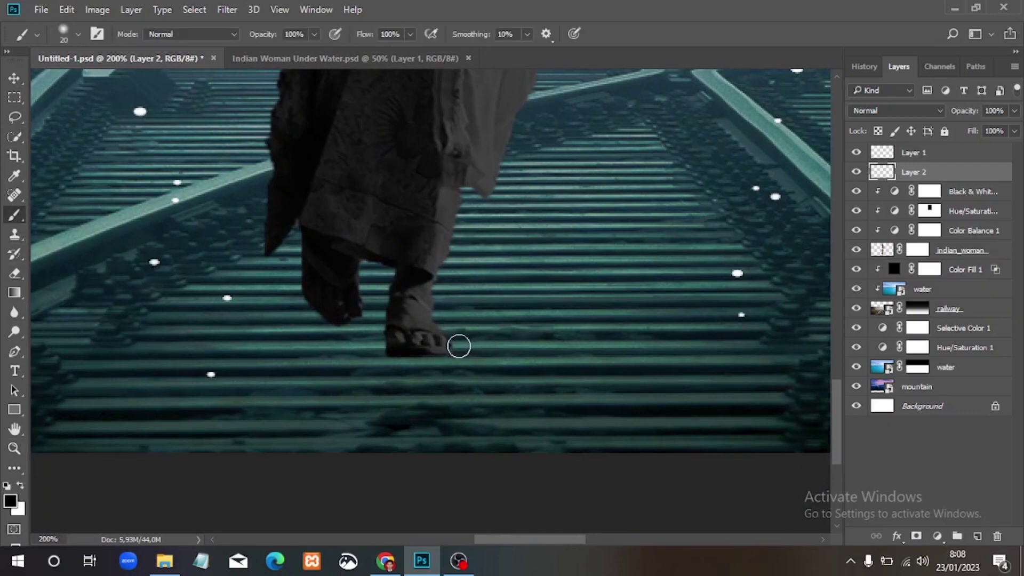
Paint a solid black shadow on the tracks stretching right from the woman's feet
left_click_drag(459, 346, 739, 342)
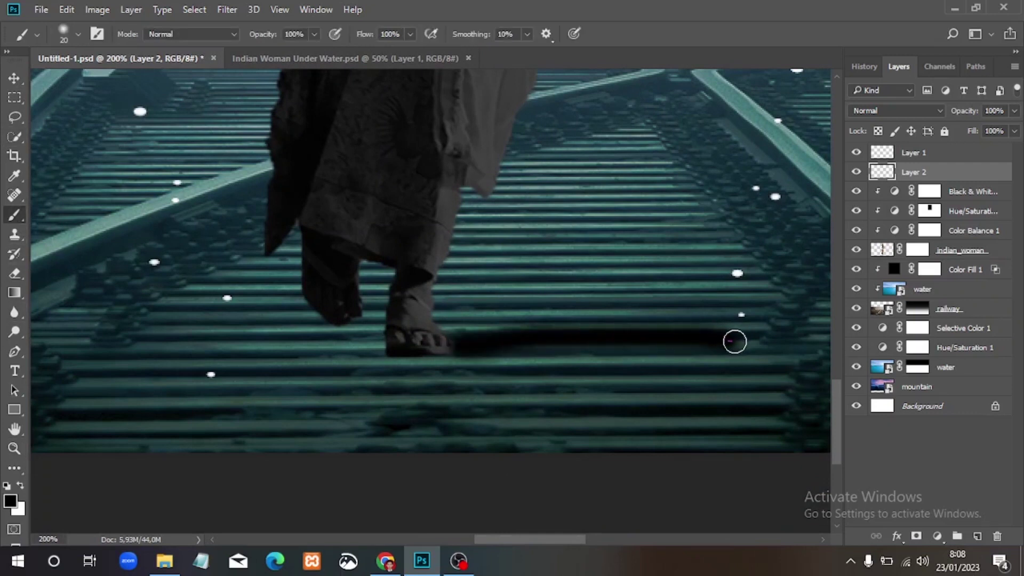
mouse_move(455, 327)
left_mouse_down()
mouse_move(713, 315)
mouse_move(442, 318)
mouse_move(703, 296)
left_mouse_up()
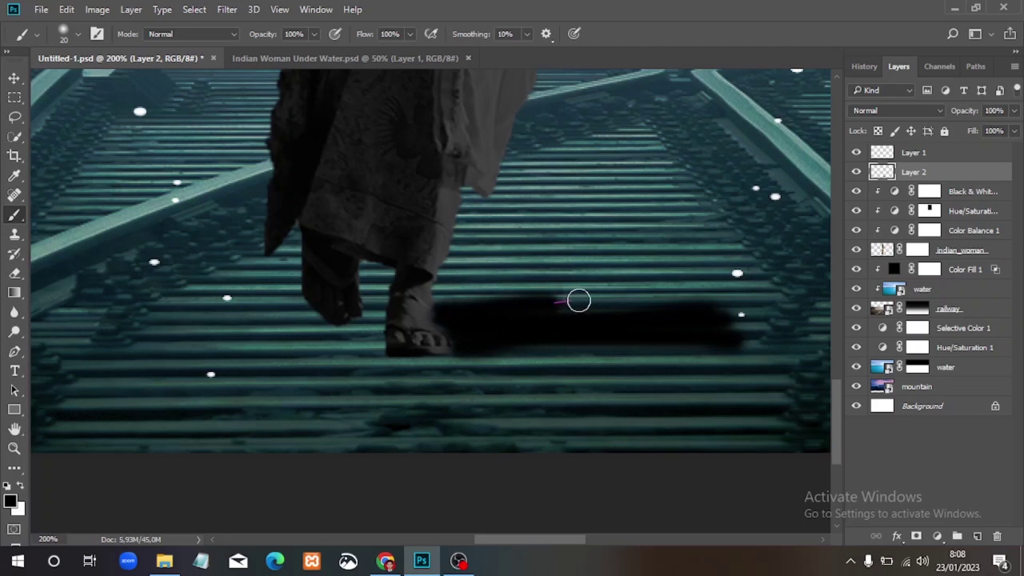
mouse_move(437, 286)
left_mouse_down()
mouse_move(443, 302)
mouse_move(689, 281)
left_mouse_up()
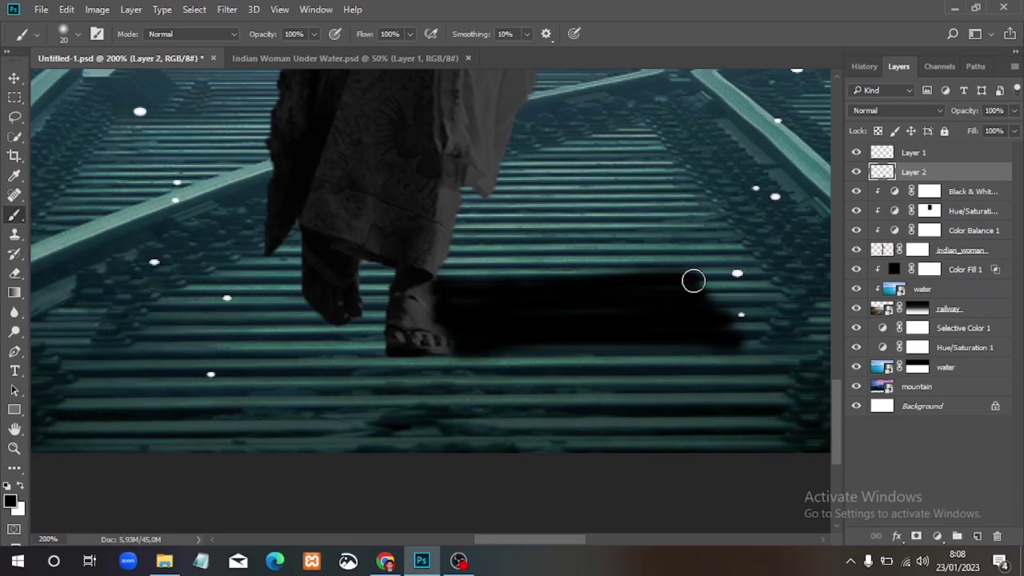
left_click_drag(451, 266, 688, 267)
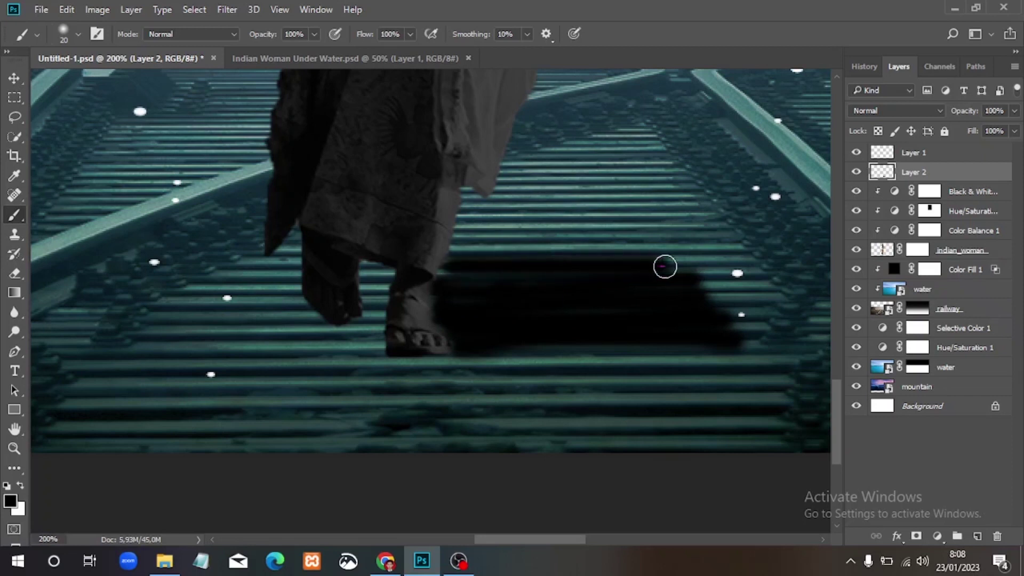
left_click_drag(462, 238, 662, 251)
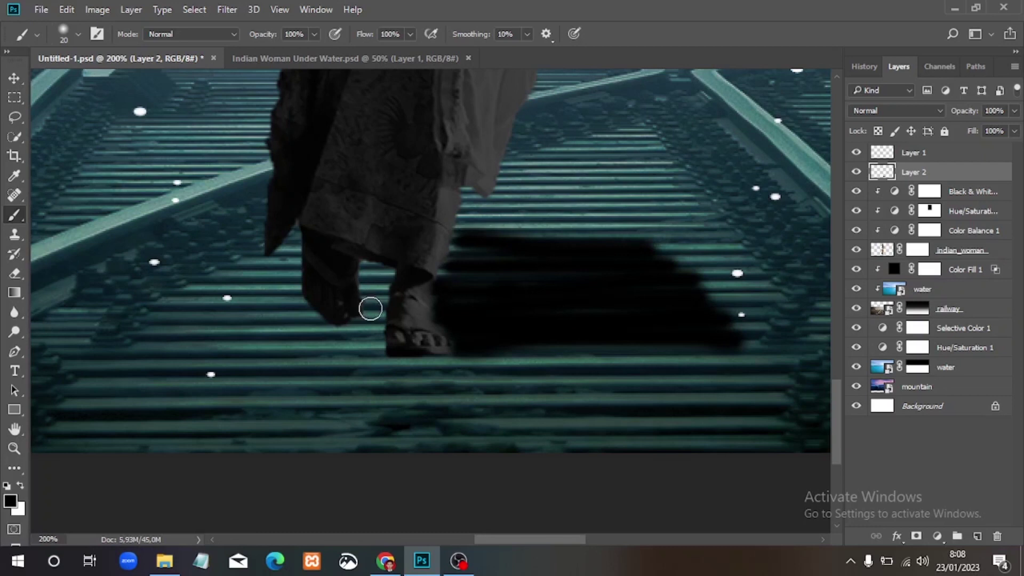
mouse_move(379, 313)
left_mouse_down()
mouse_move(381, 287)
mouse_move(368, 293)
mouse_move(366, 270)
mouse_move(386, 274)
mouse_move(373, 300)
left_mouse_up()
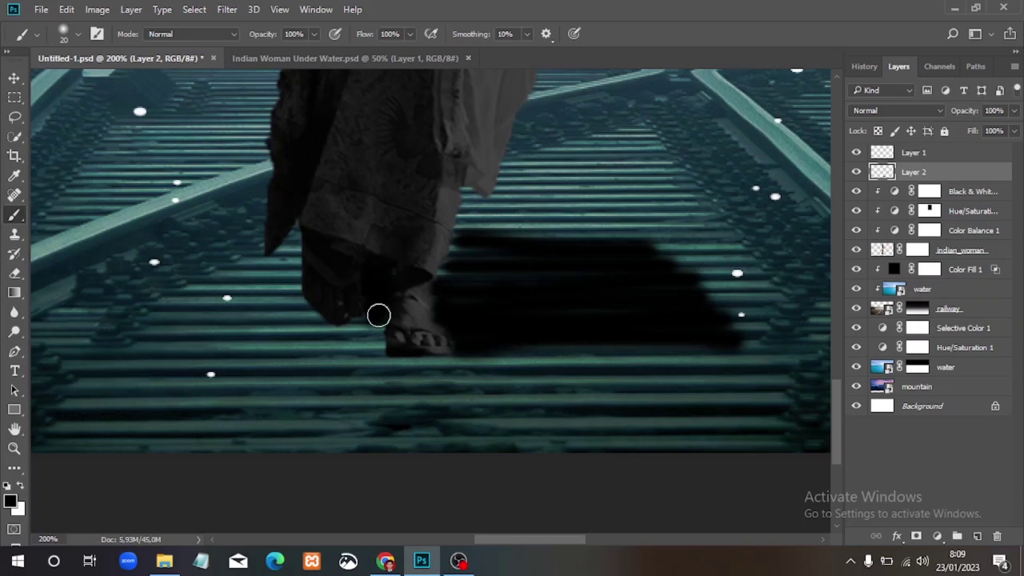
mouse_move(438, 276)
left_mouse_down()
mouse_move(453, 251)
mouse_move(473, 245)
mouse_move(693, 265)
mouse_move(654, 247)
mouse_move(520, 237)
mouse_move(512, 227)
mouse_move(659, 229)
left_mouse_up()
mouse_move(481, 222)
left_mouse_down()
mouse_move(462, 222)
mouse_move(462, 235)
left_mouse_up()
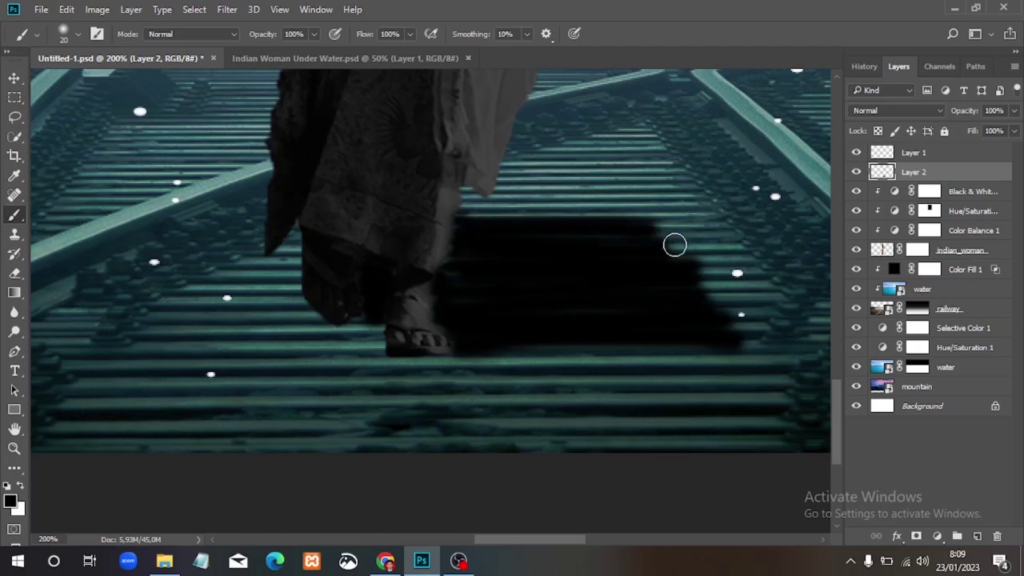
mouse_move(663, 237)
left_mouse_down()
mouse_move(690, 248)
mouse_move(654, 224)
mouse_move(728, 300)
mouse_move(702, 281)
mouse_move(718, 320)
mouse_move(741, 315)
mouse_move(748, 341)
left_mouse_up()
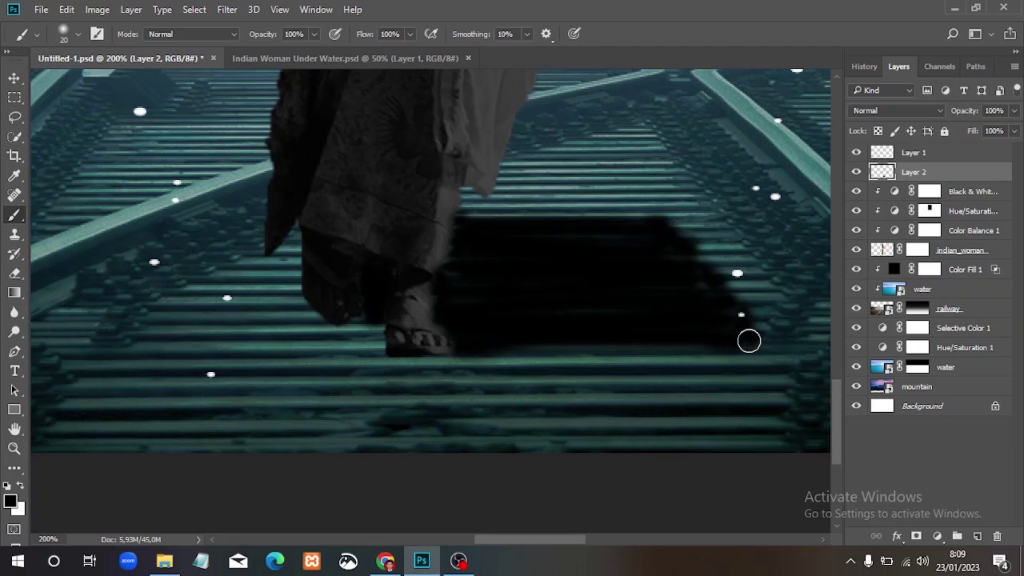
left_click(11, 271)
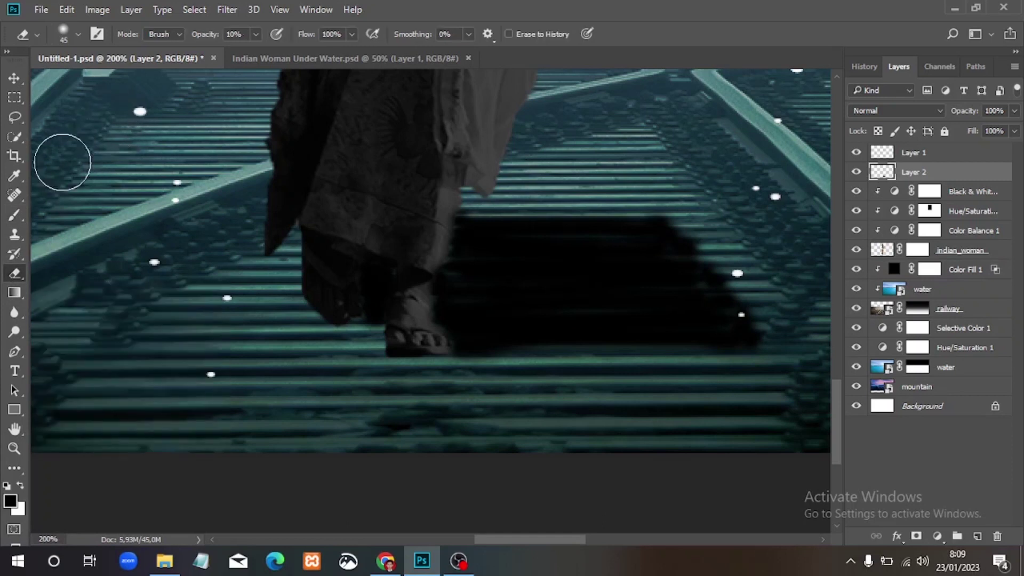
Set the eraser to 10% opacity, 28 px size and 5% hardness to soften the shadow
left_click(76, 36)
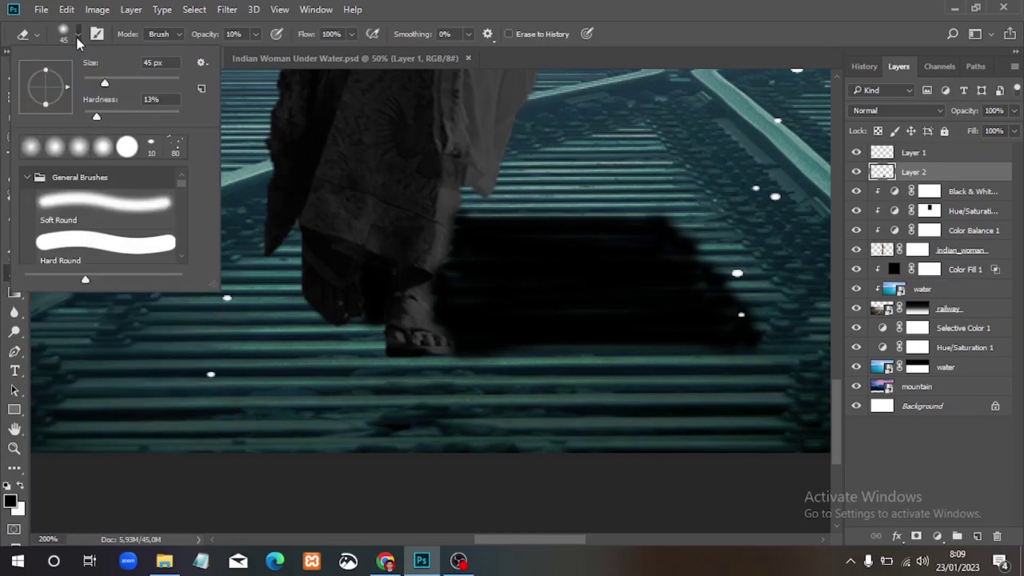
left_click(97, 81)
left_click_drag(94, 119, 89, 117)
key("Return")
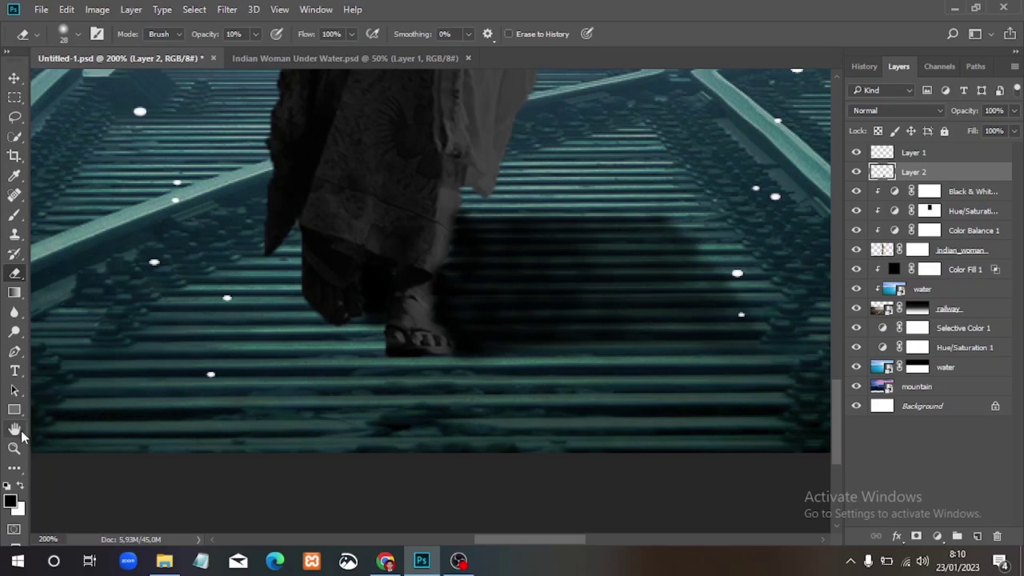
Zoom the view out to 50% to show the whole composite
key("z")
left_click(82, 35)
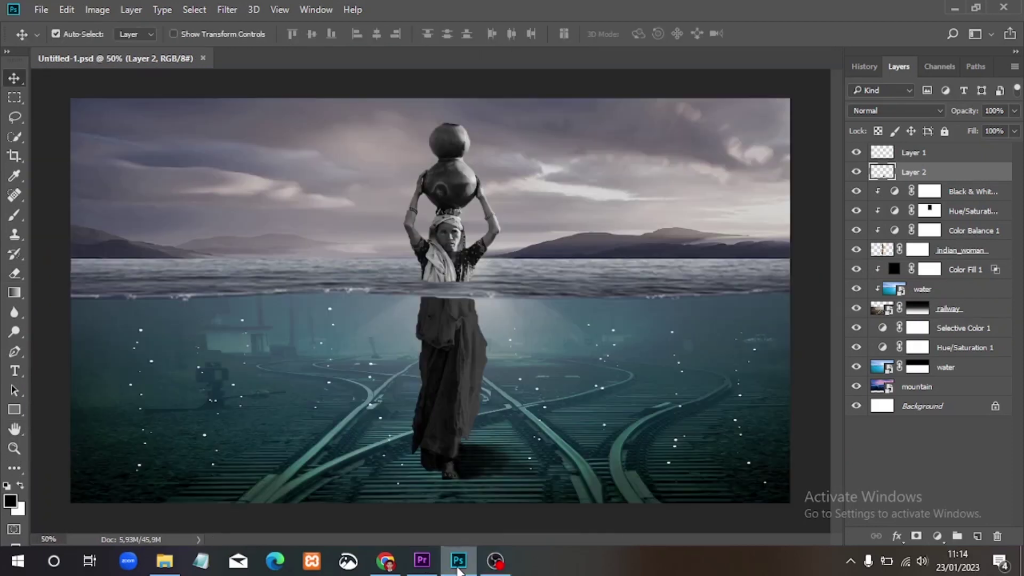